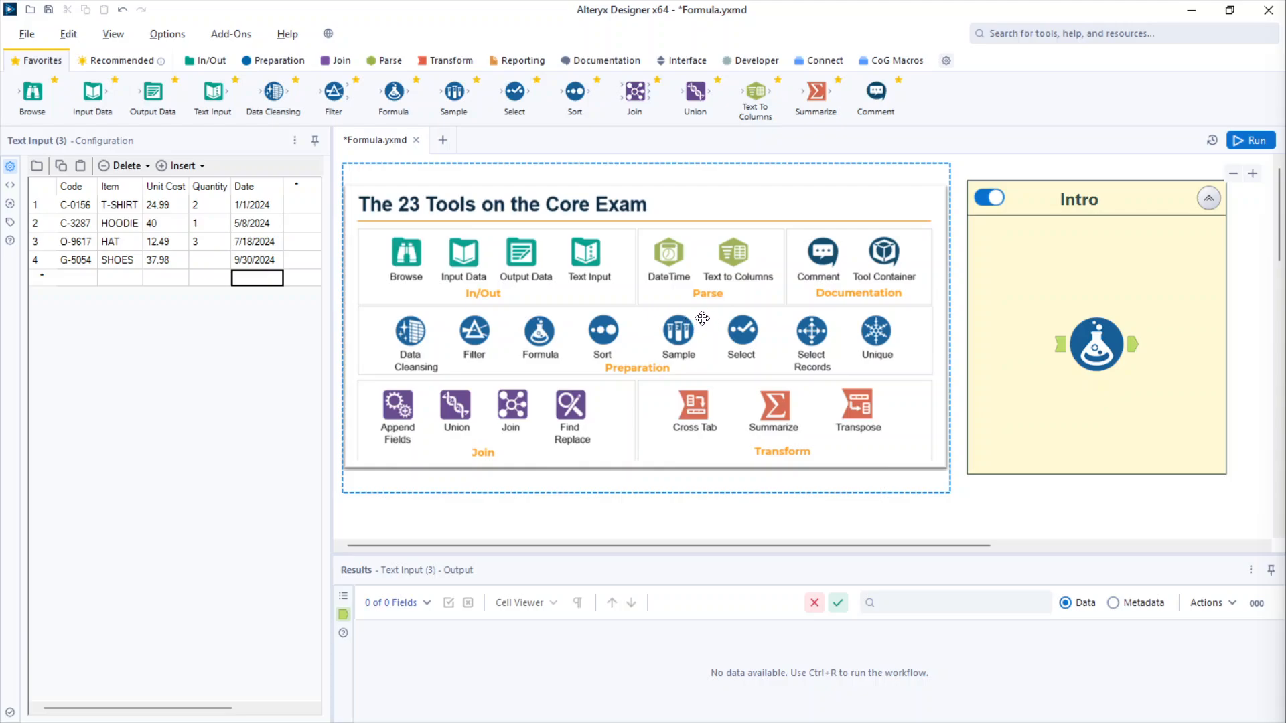
Step: Open the configuration of the Formula tool in the Intro container and view its output column choices
left_click(1088, 345)
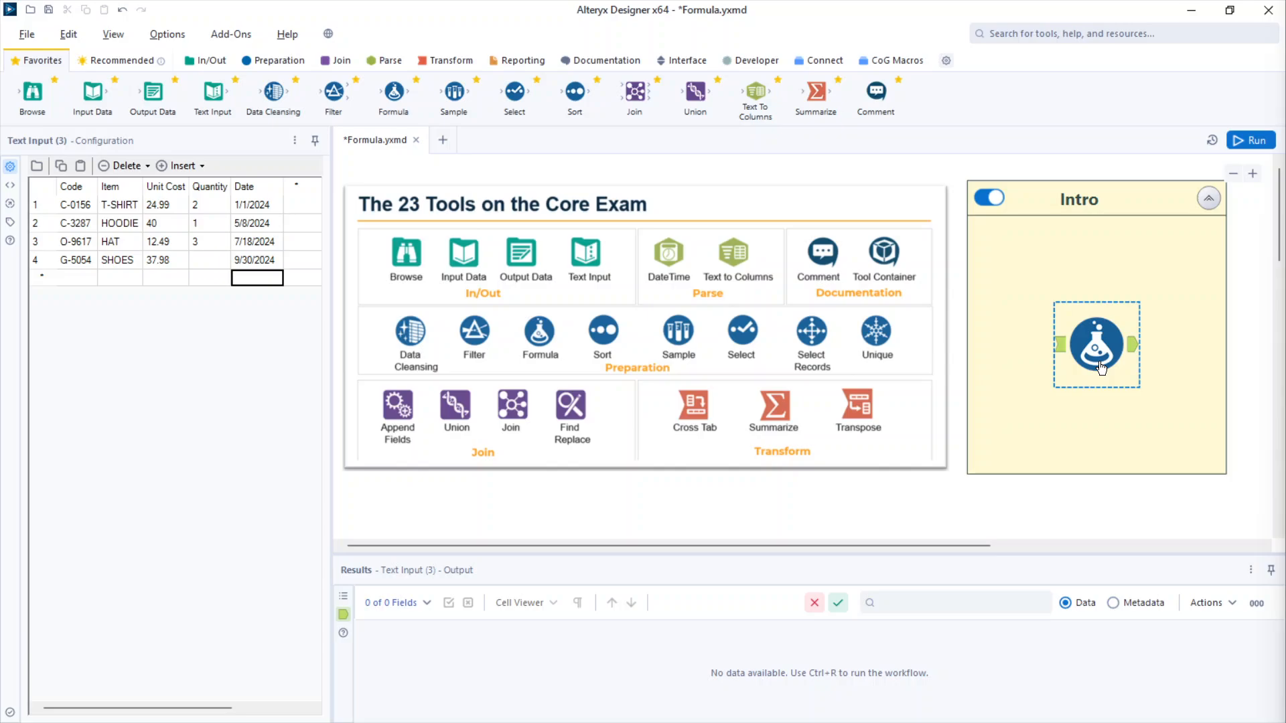
left_click(1100, 365)
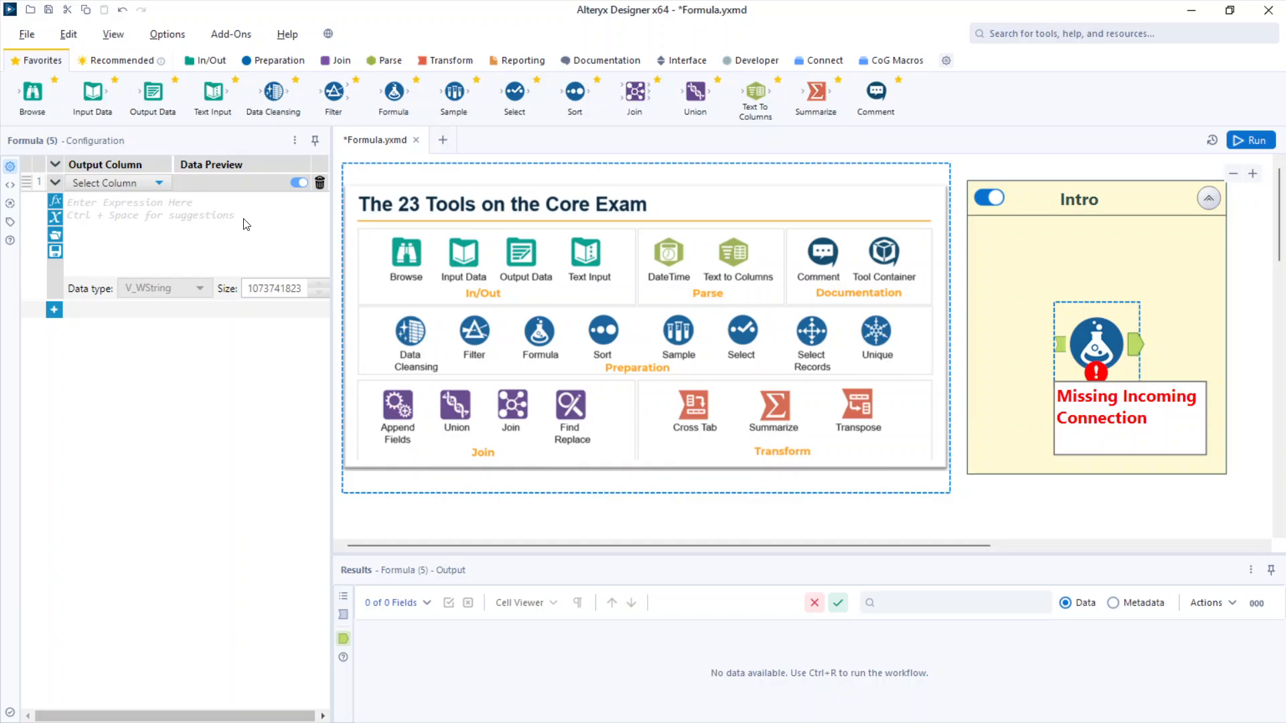
left_click(121, 183)
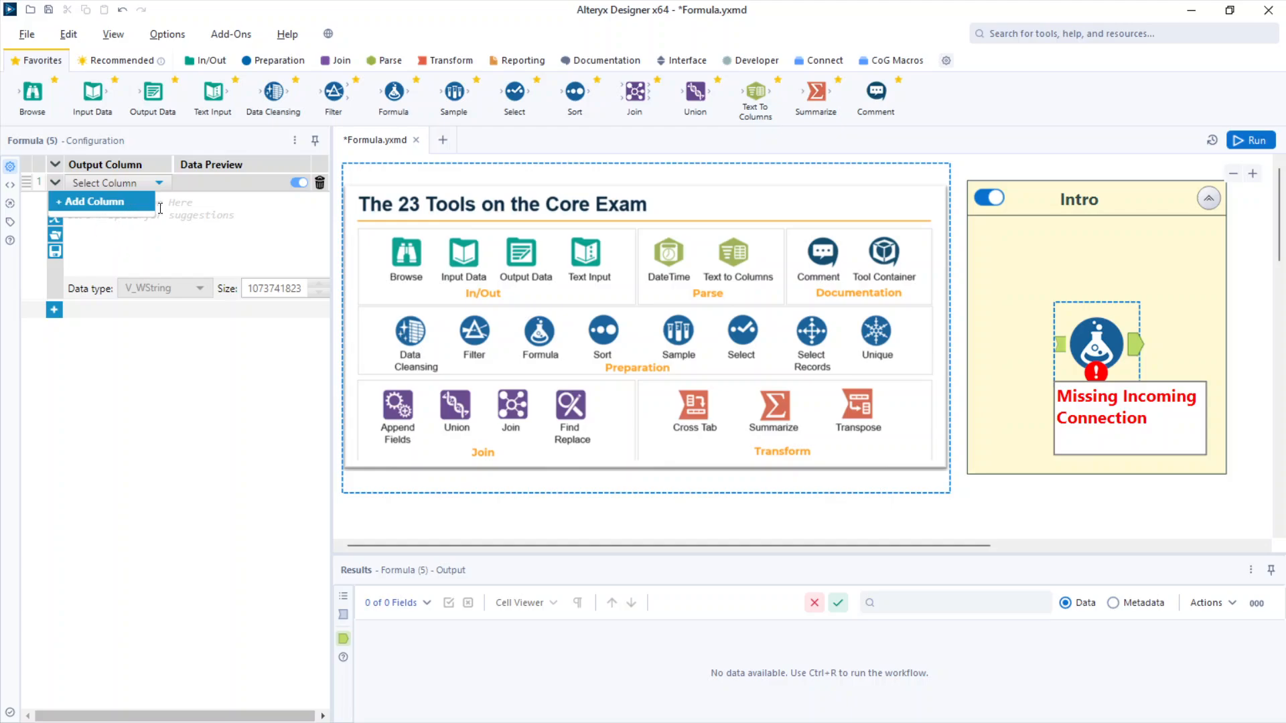
left_click(142, 184)
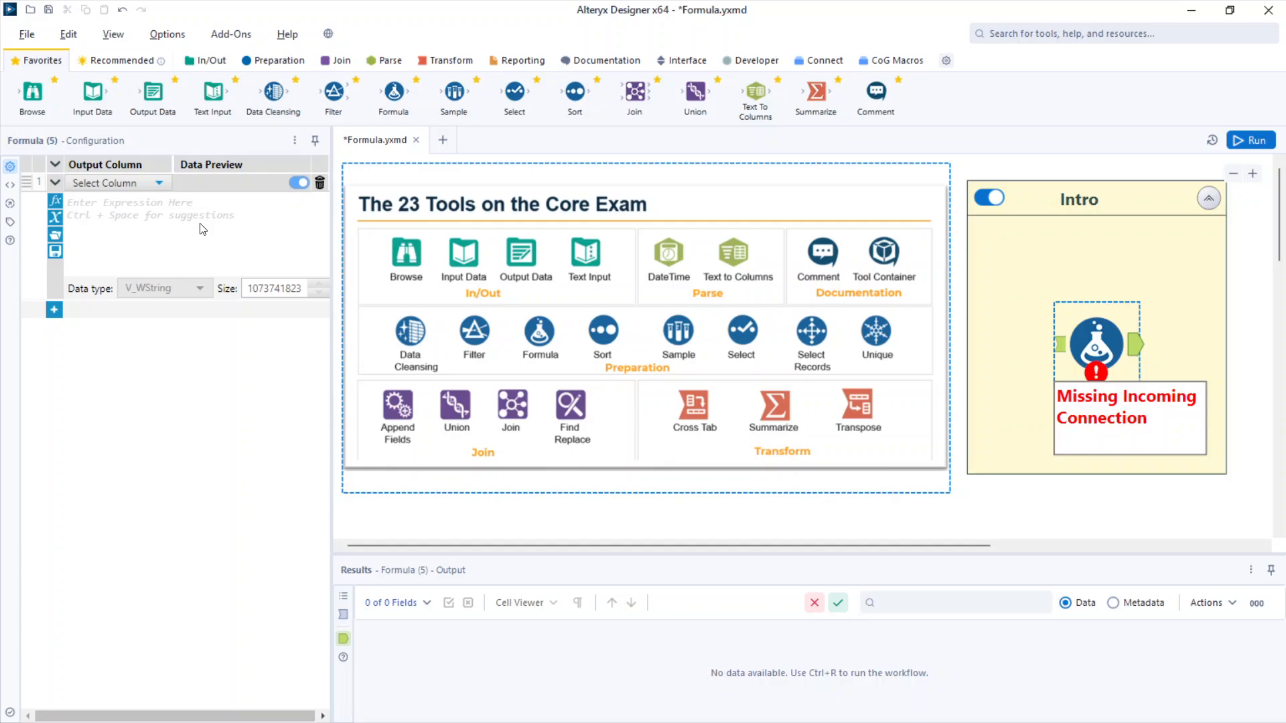
Step: Add a second expression and delete it again after switching off the first expression
left_click(55, 310)
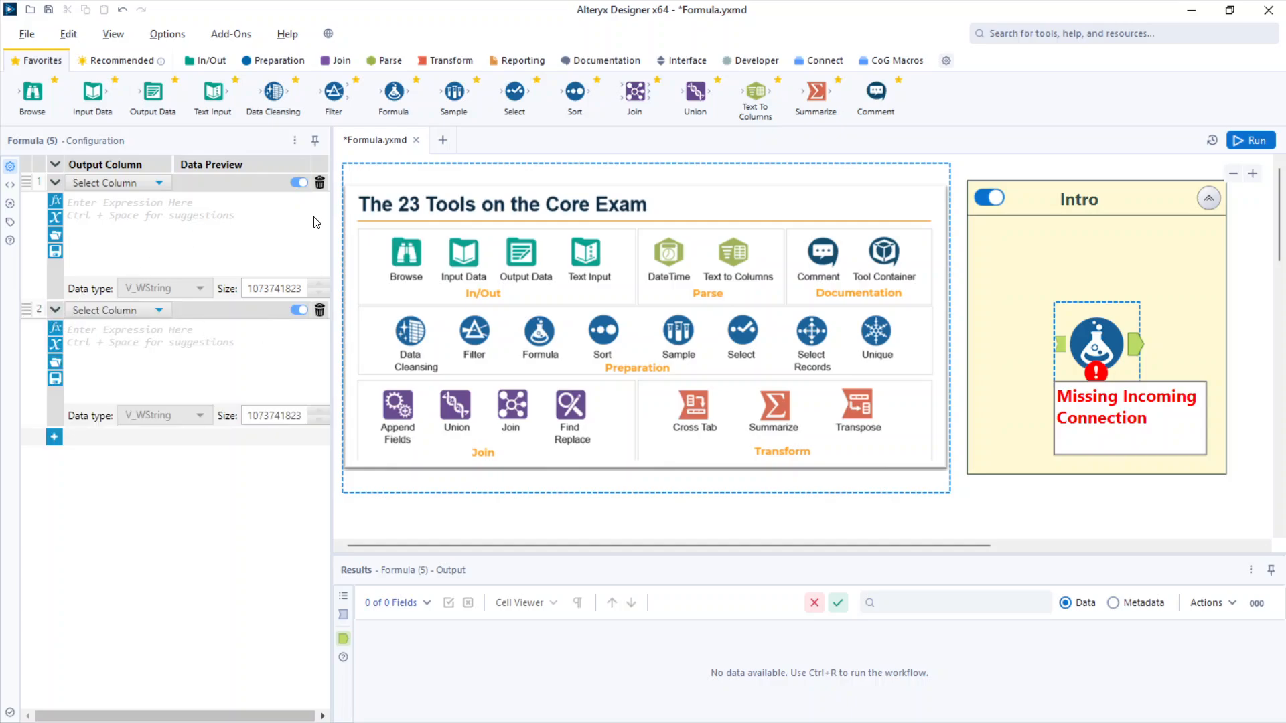
left_click(300, 183)
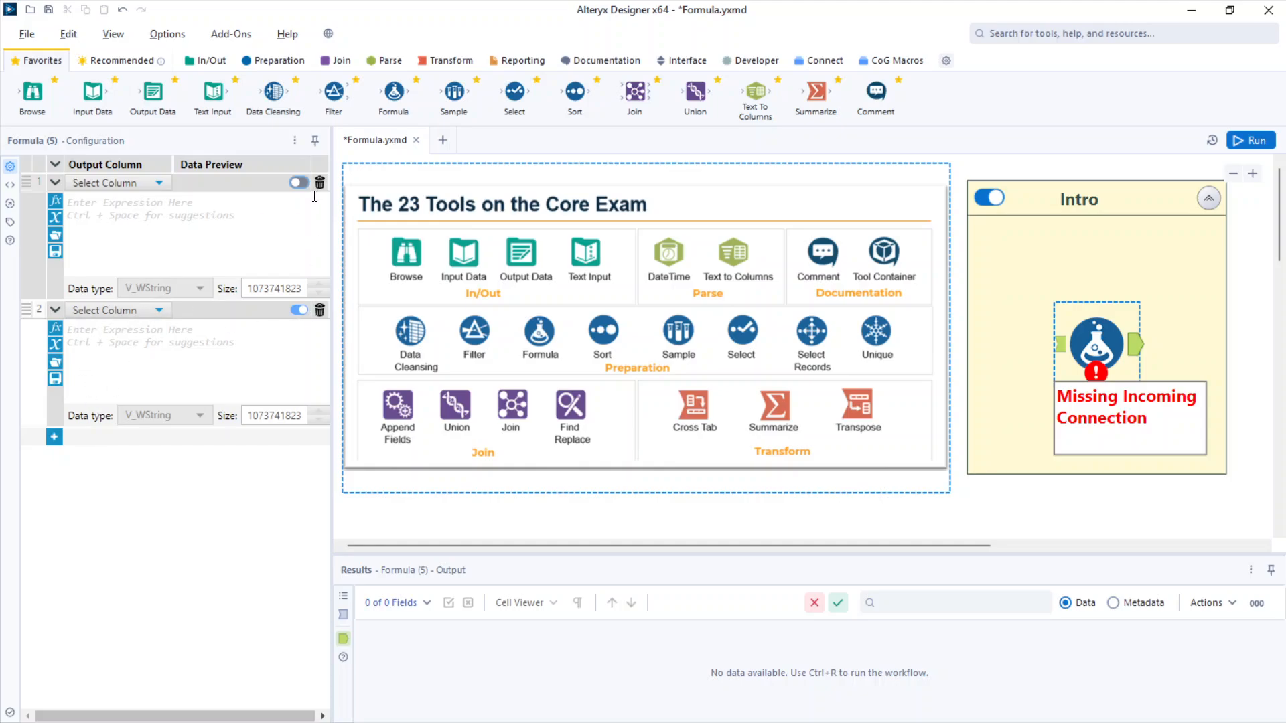
left_click(319, 310)
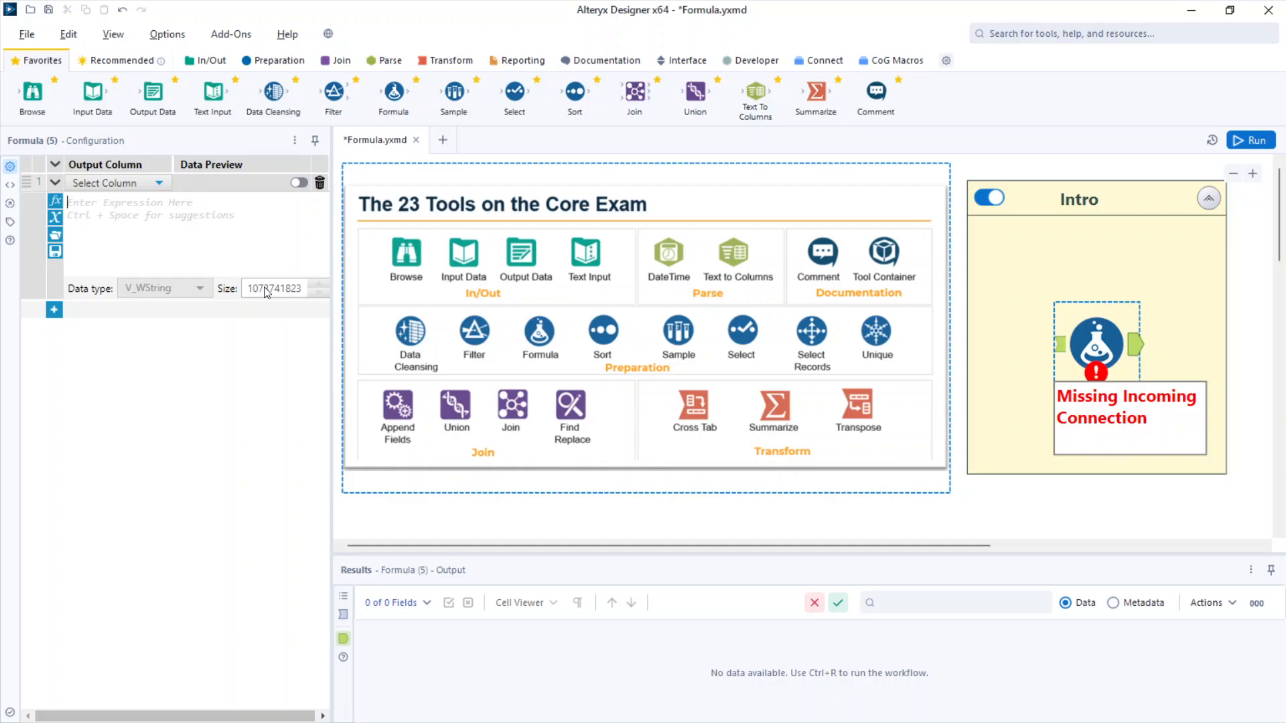
Step: Add a second expression and try moving the first expression below it
left_click_drag(245, 290, 310, 293)
left_click(257, 291)
left_click(55, 310)
left_click_drag(26, 182, 46, 428)
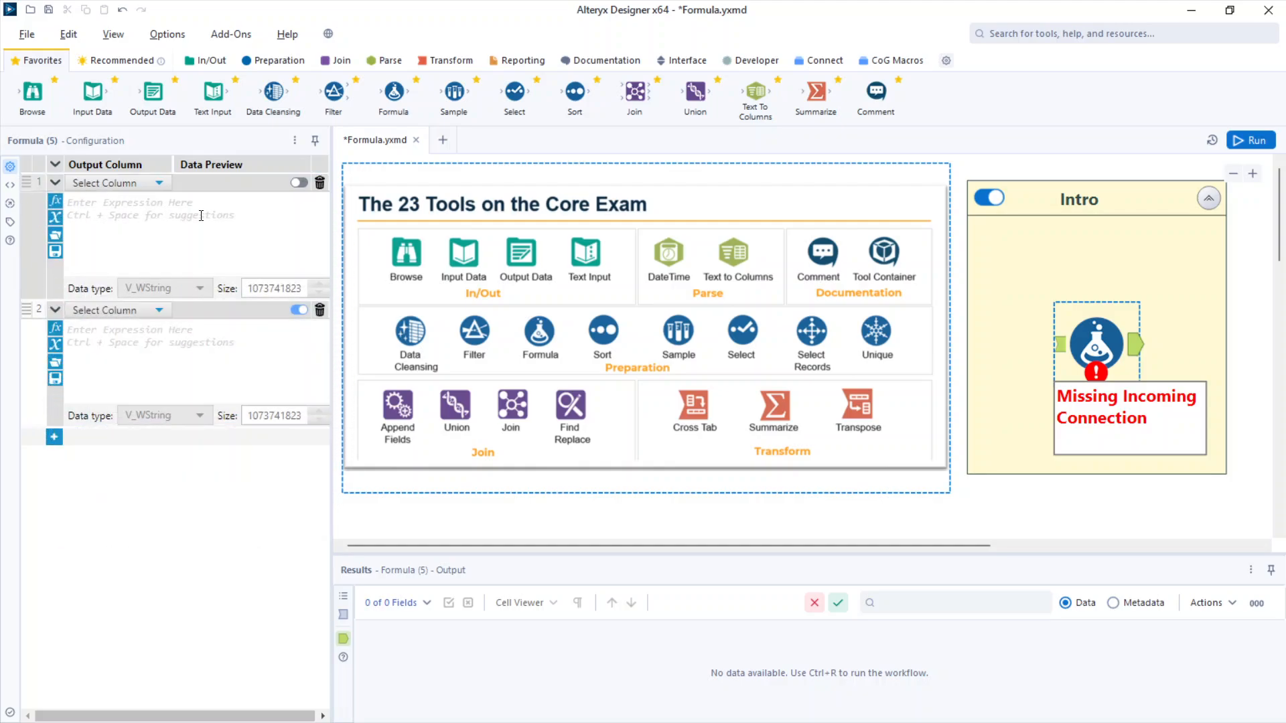
Step: Enter fdsf as the first expression and Hello World as the second
type("fdsf")
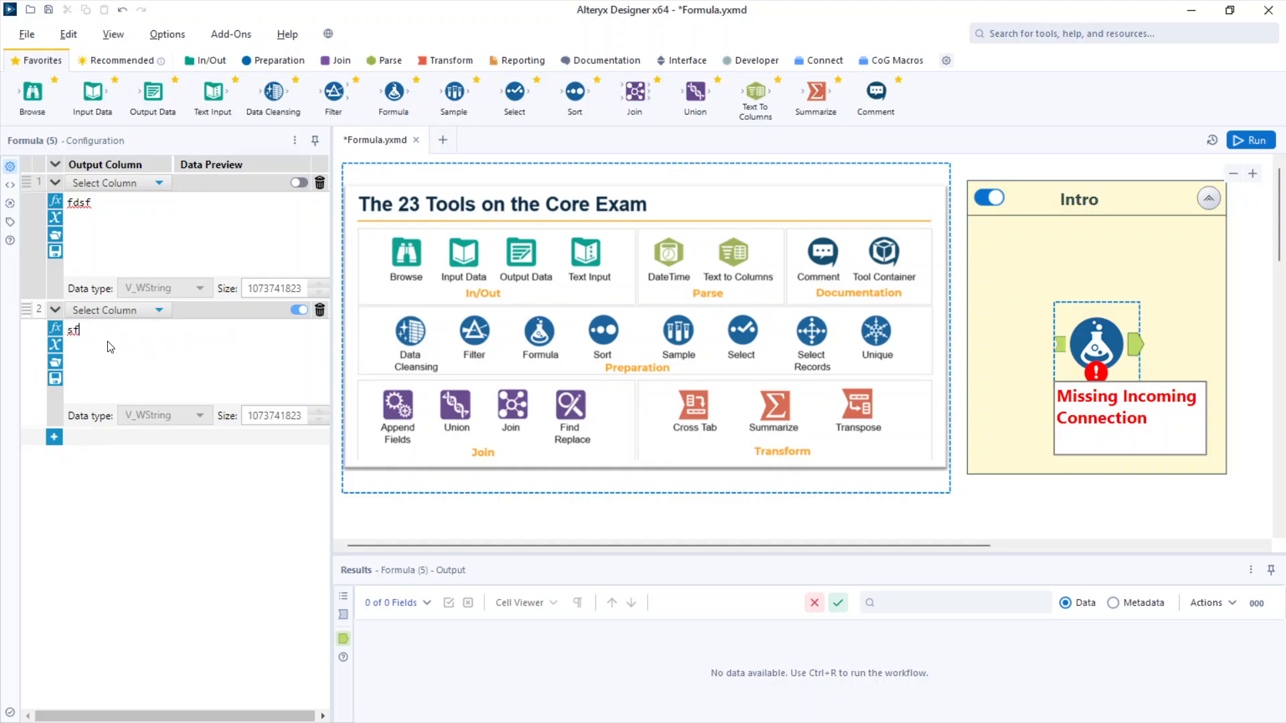
type("tellow ")
type("World")
Step: Move the fdsf expression below the Hello World expression and delete it
left_click_drag(25, 182, 36, 429)
left_click_drag(26, 183, 67, 397)
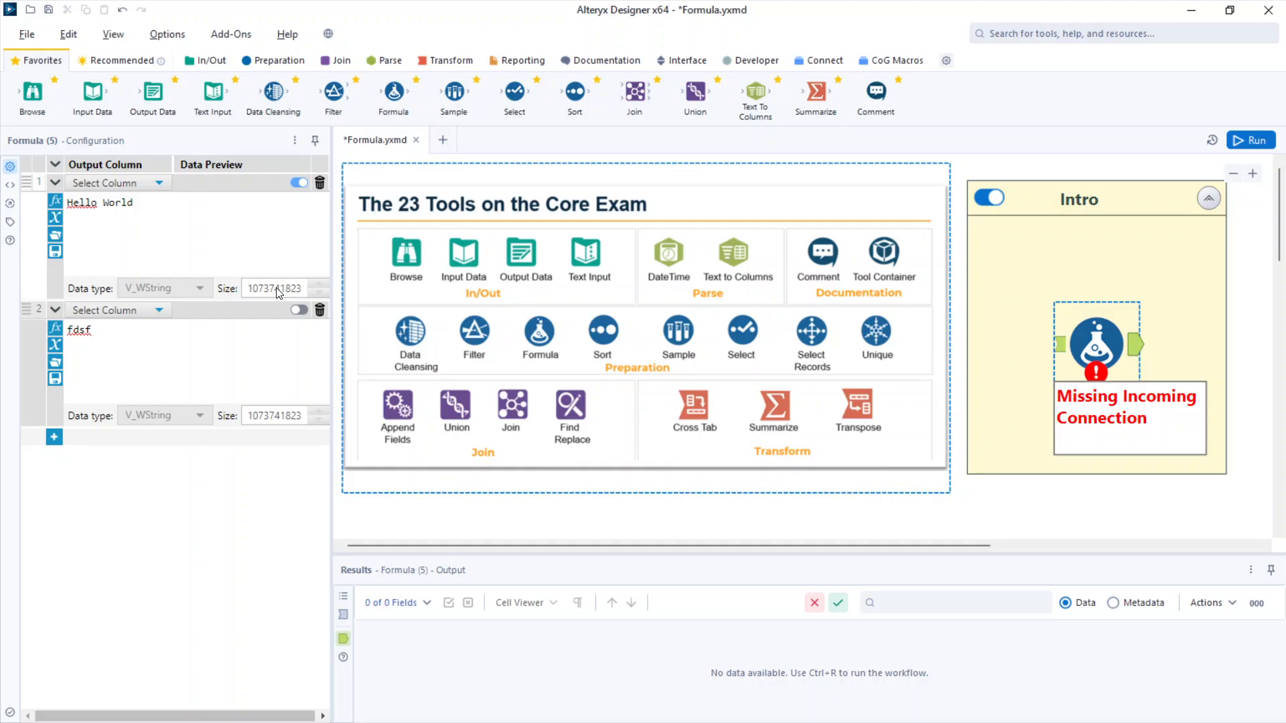
left_click(319, 310)
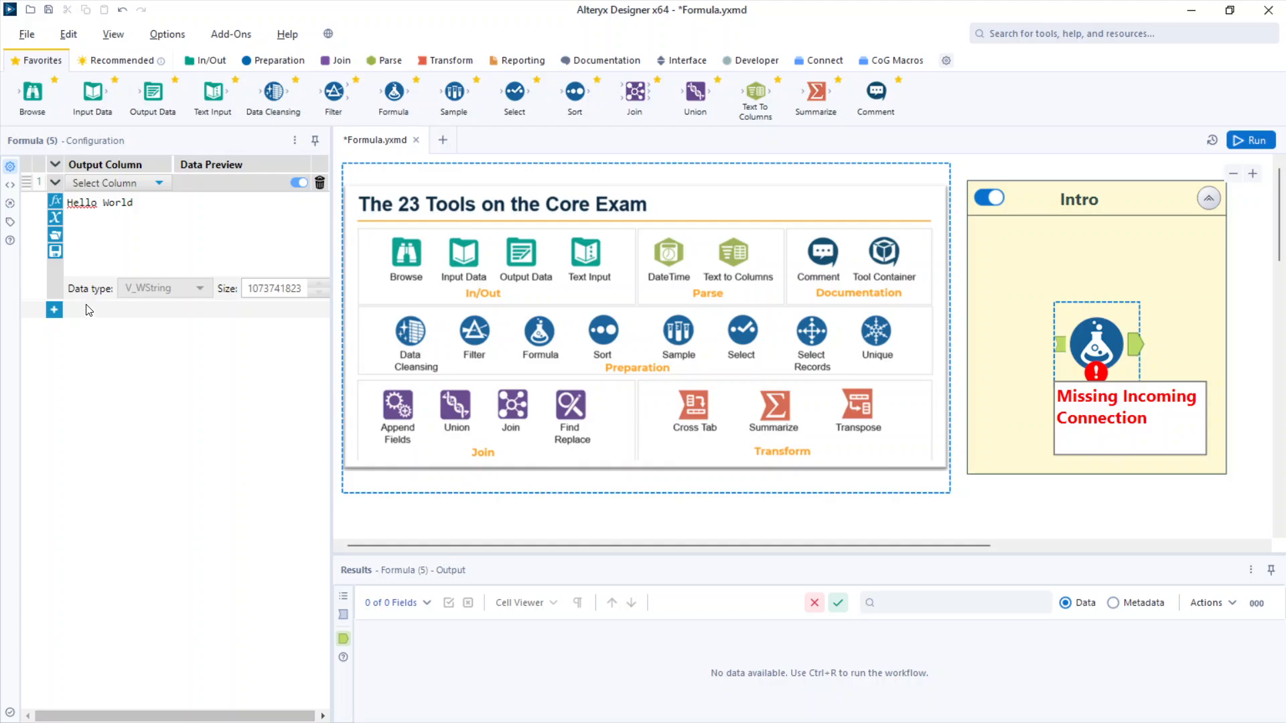
Step: Browse the function categories and the list of constants available for the expression
left_click(55, 203)
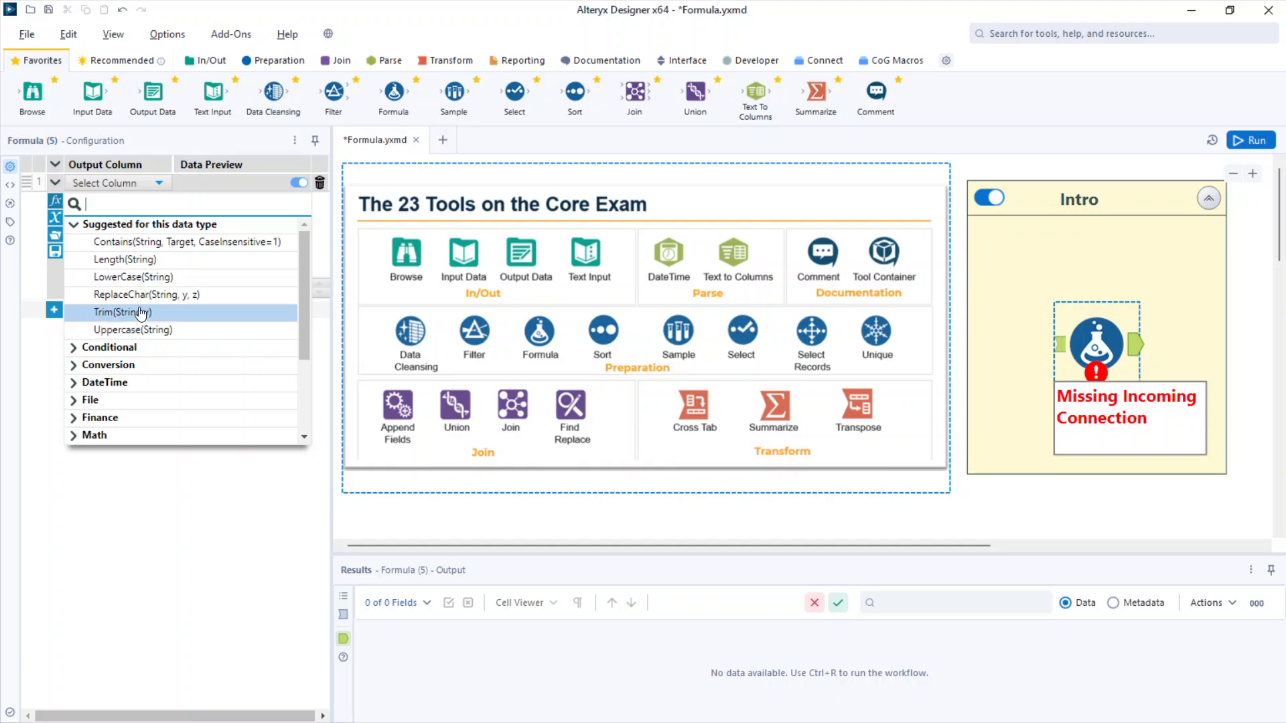
left_click(74, 224)
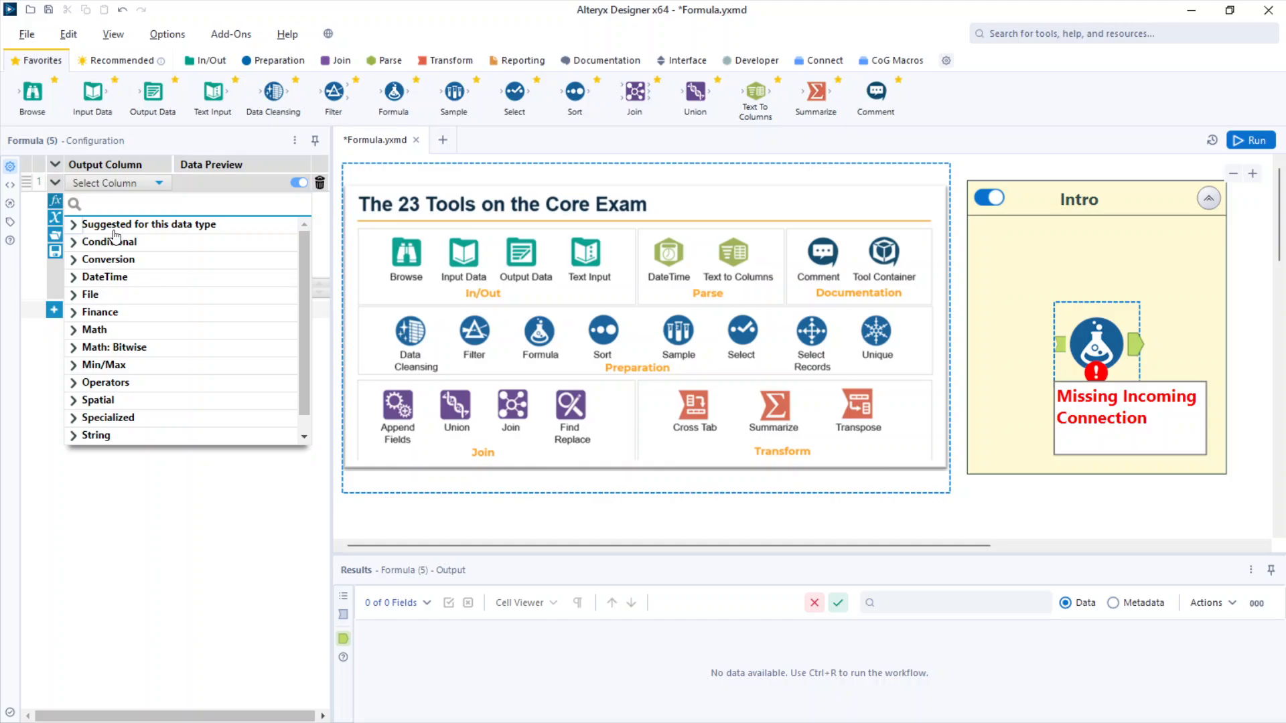
left_click(75, 227)
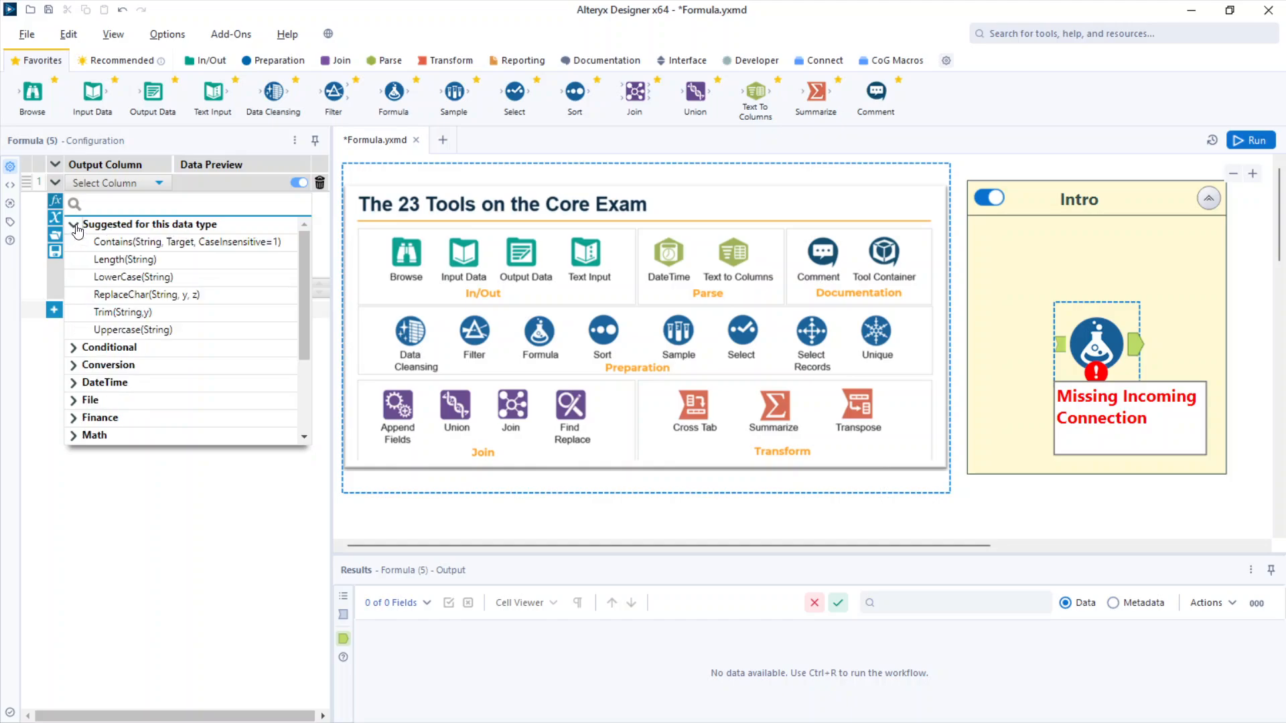
left_click(75, 228)
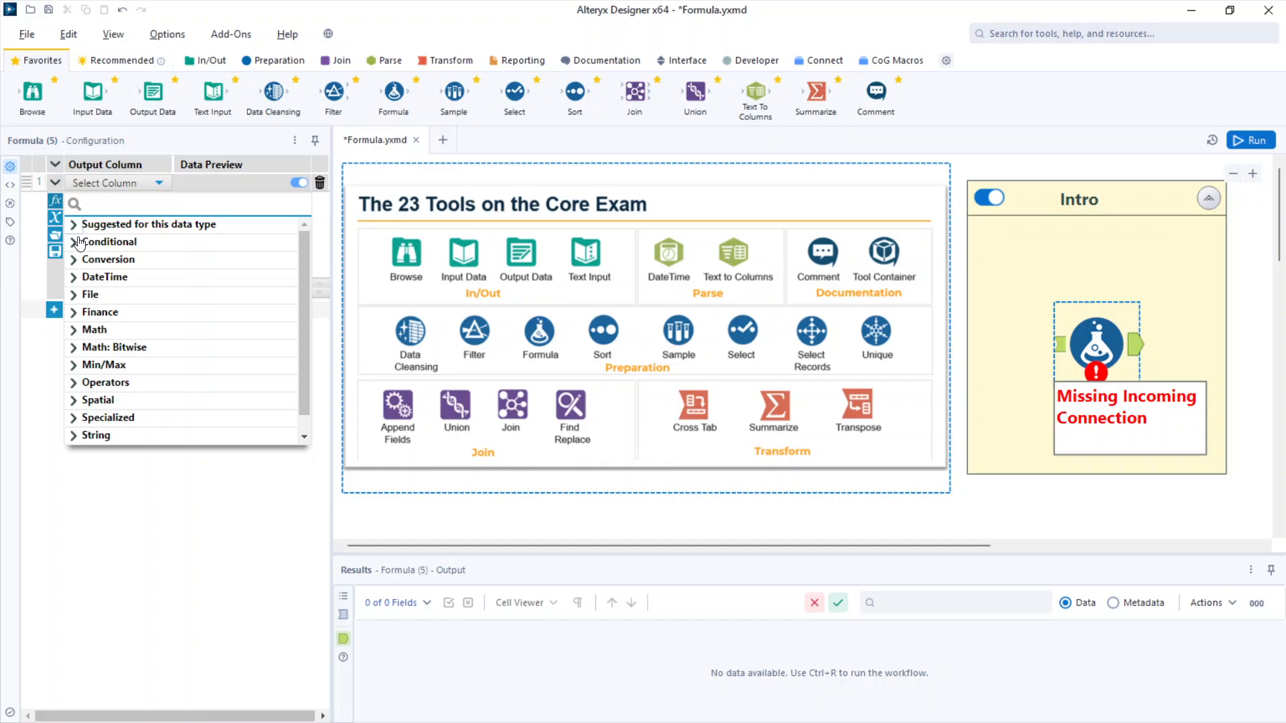
left_click(75, 242)
left_click(89, 224)
scroll(122, 412, "down", 1)
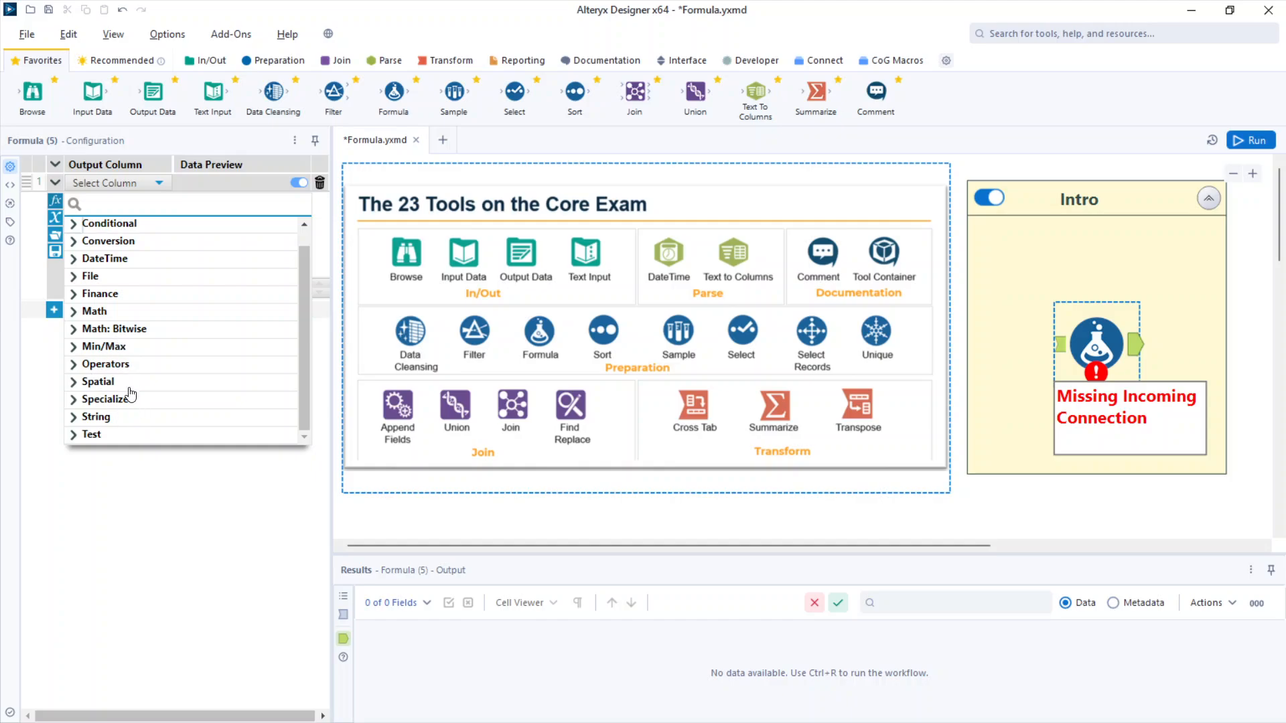
left_click(75, 503)
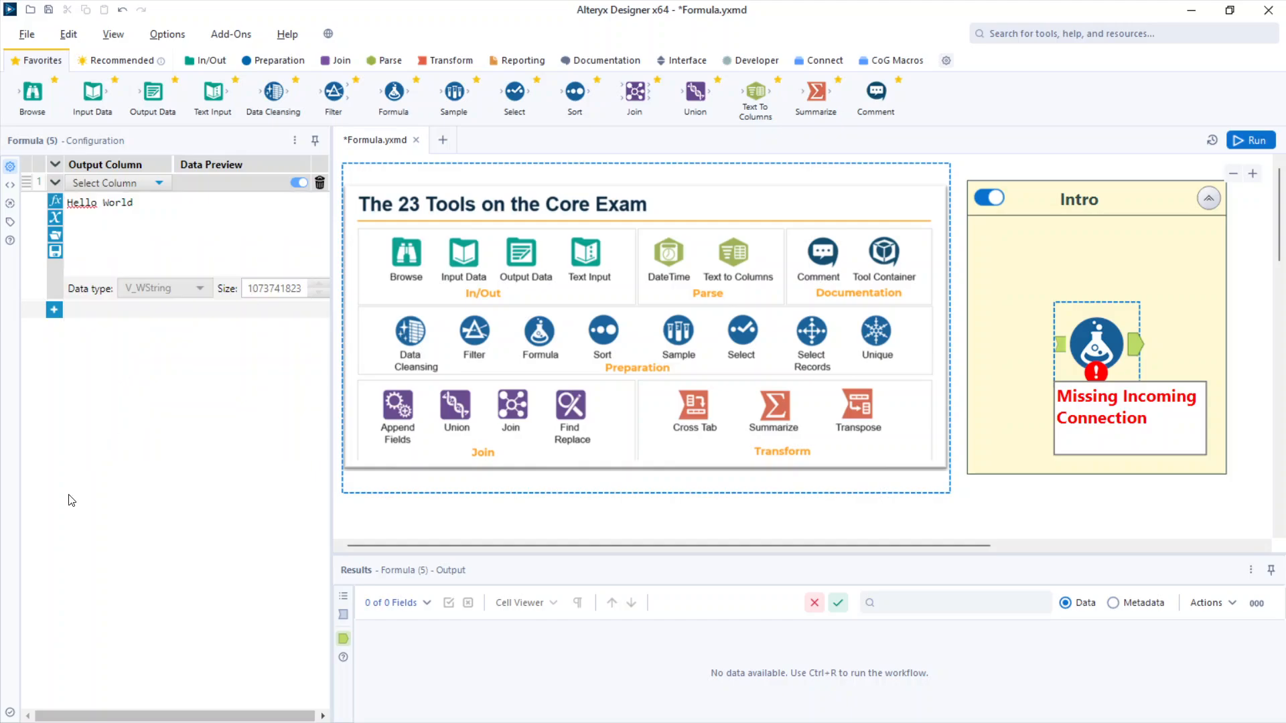
left_click(58, 222)
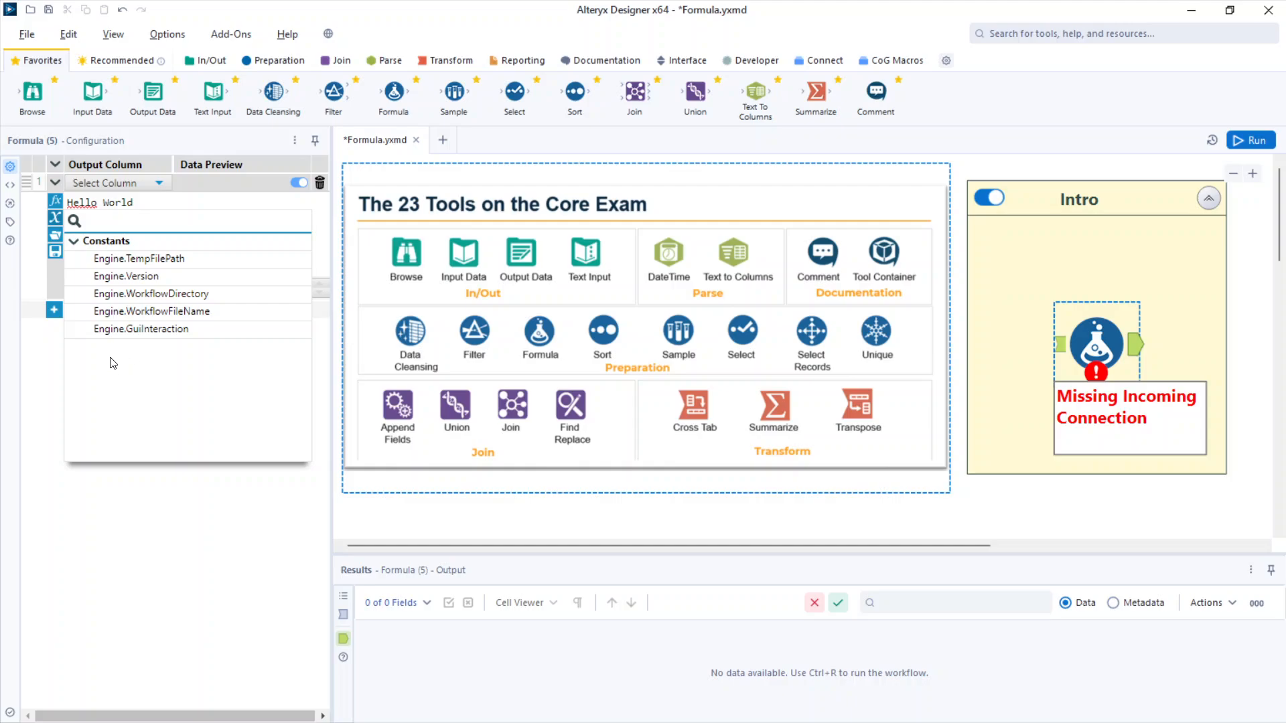
left_click(98, 205)
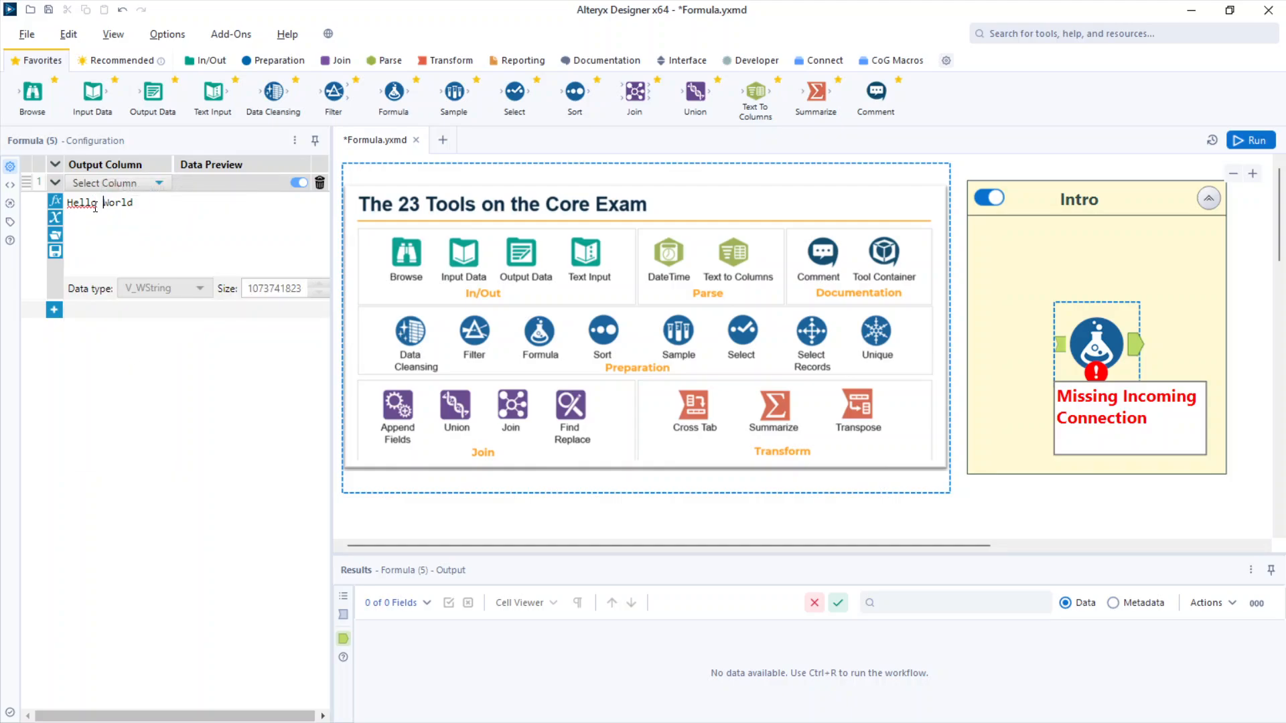
Step: Load the recent Regex_Match expression for [Zip Code] and clear it from the expression editor
left_click(55, 234)
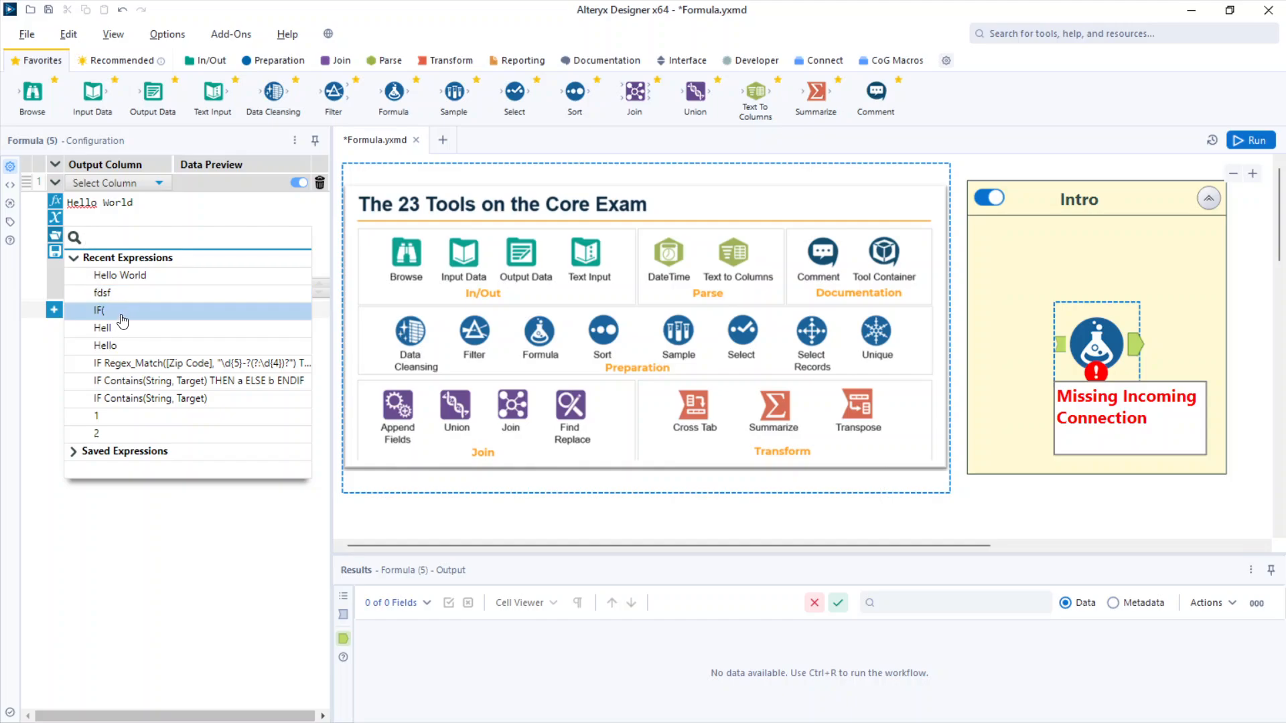
left_click(166, 365)
key("ctrl+a")
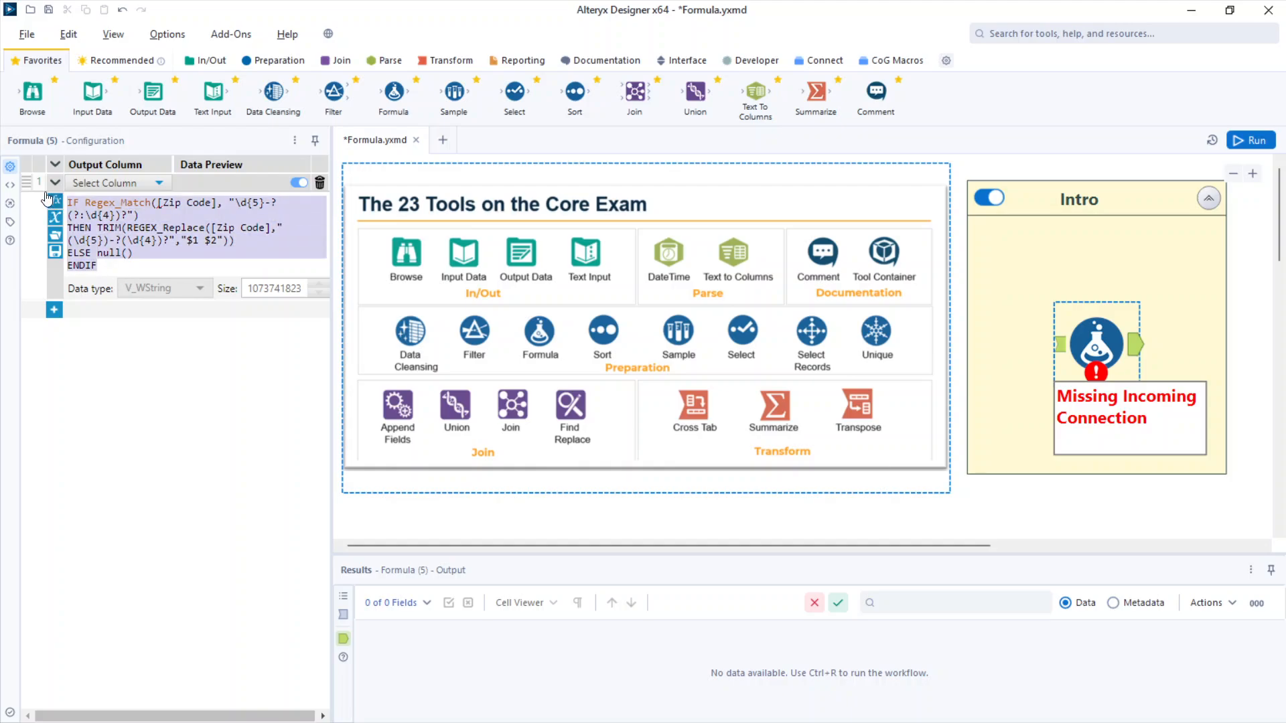
key("Delete")
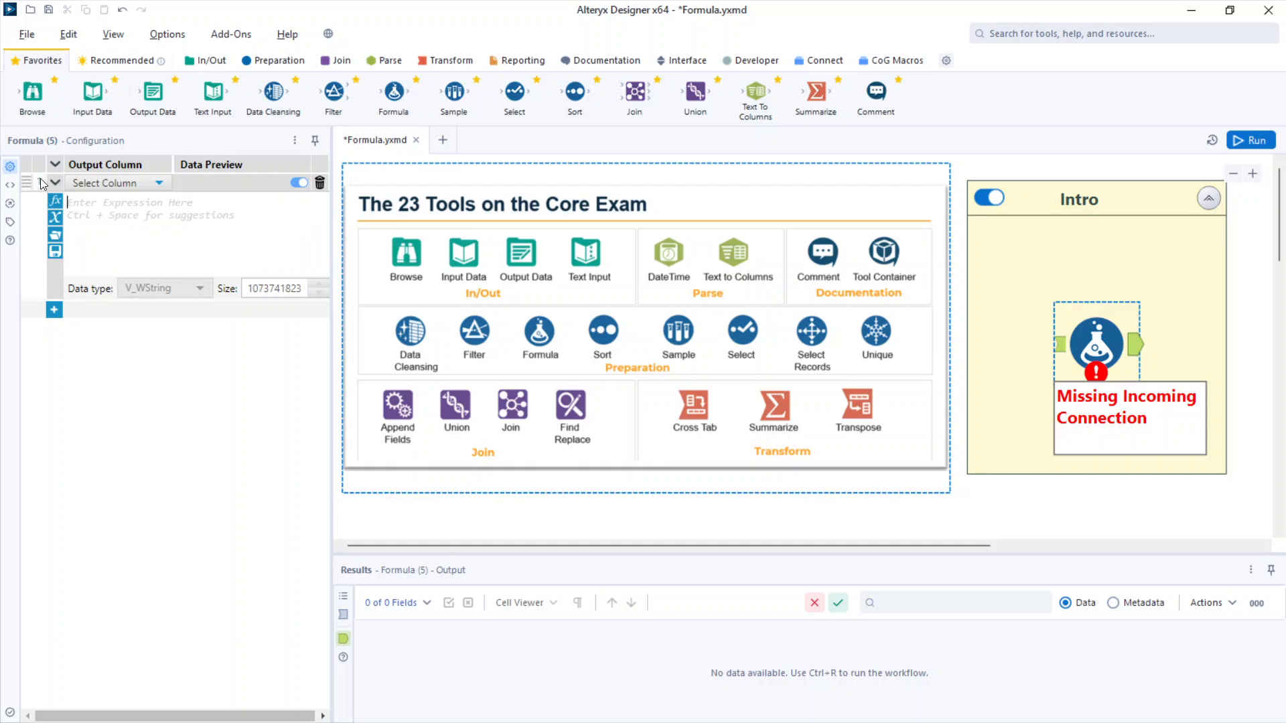
Step: Delete the saved expression named hello and return to the empty expression editor
left_click(55, 236)
left_click(74, 450)
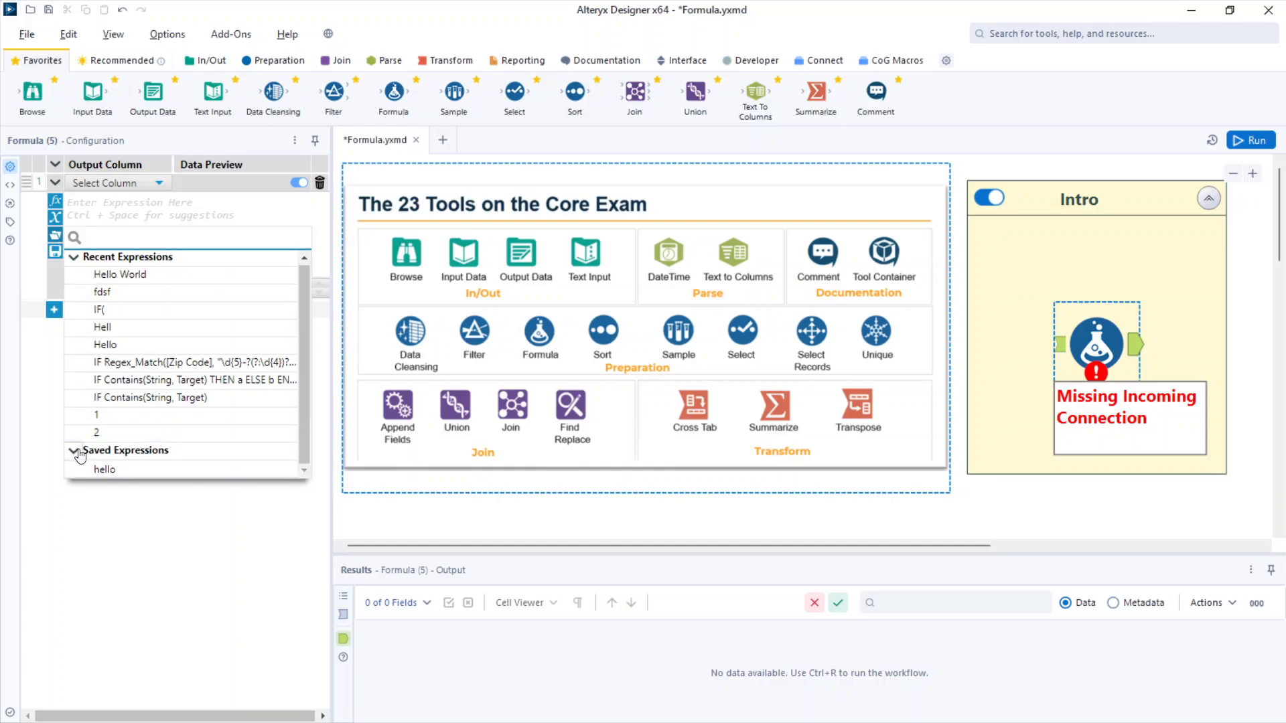
left_click(74, 451)
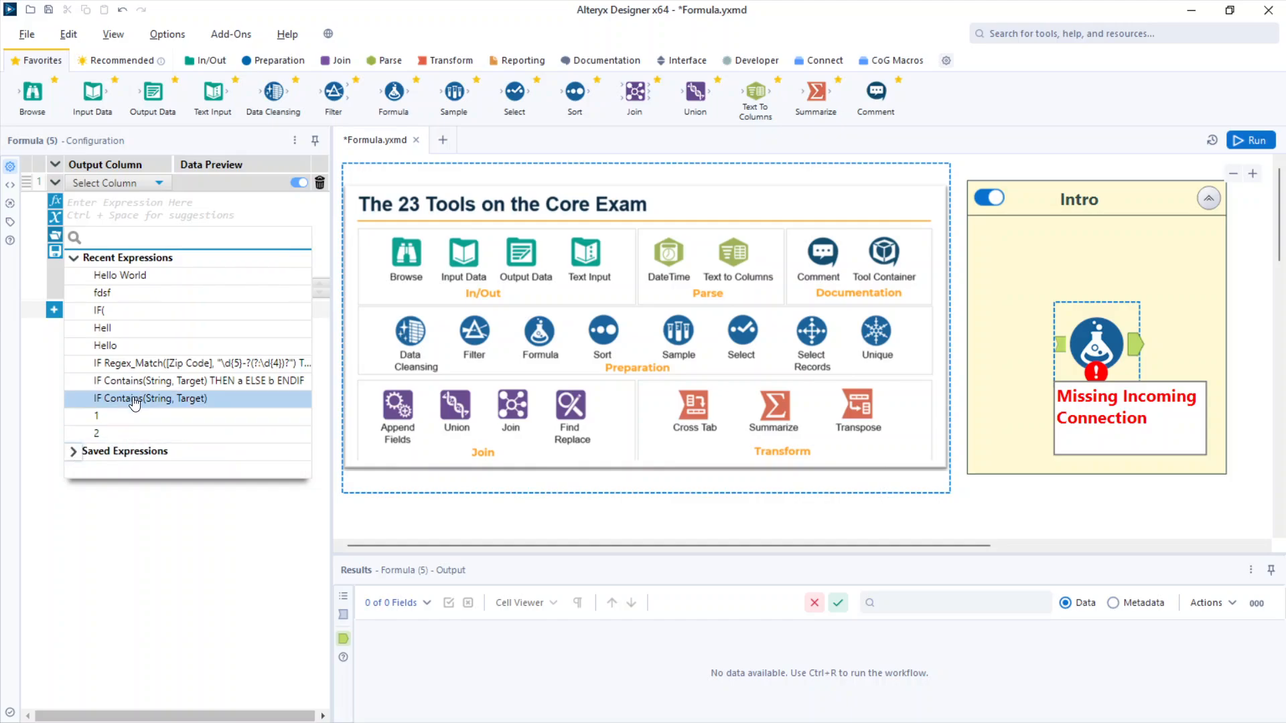
left_click(74, 450)
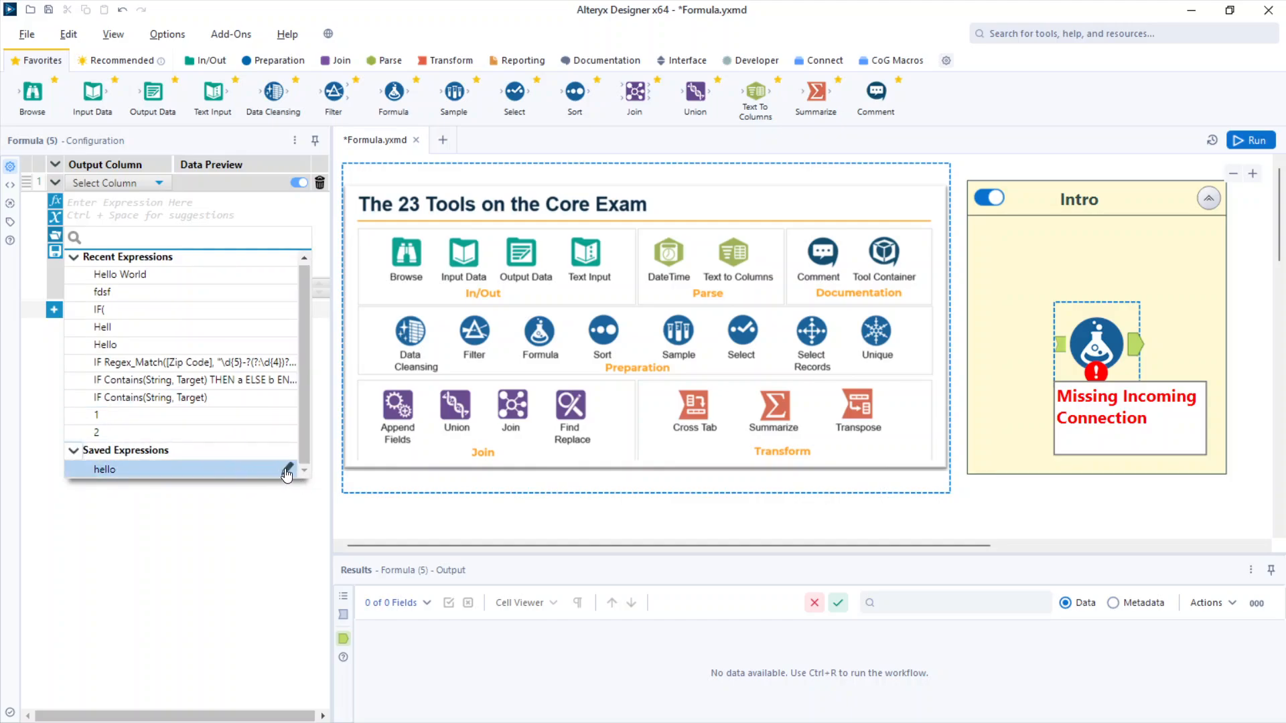
left_click(286, 475)
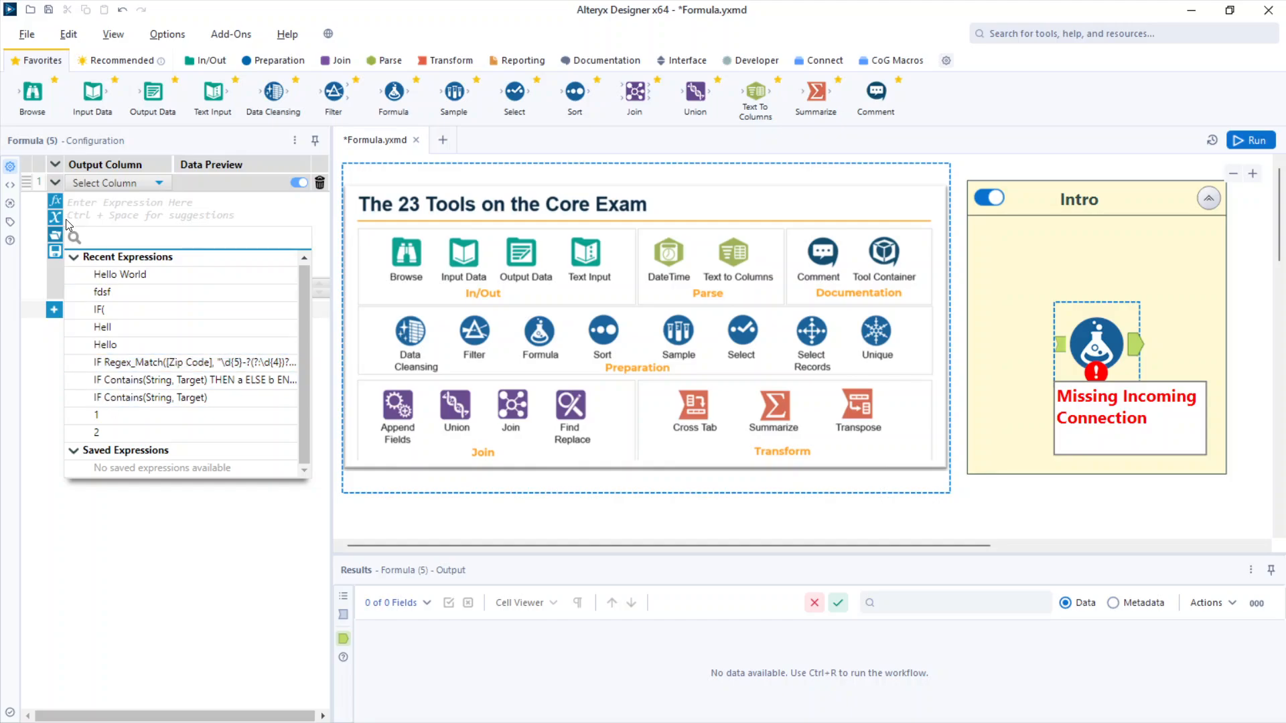
left_click(99, 203)
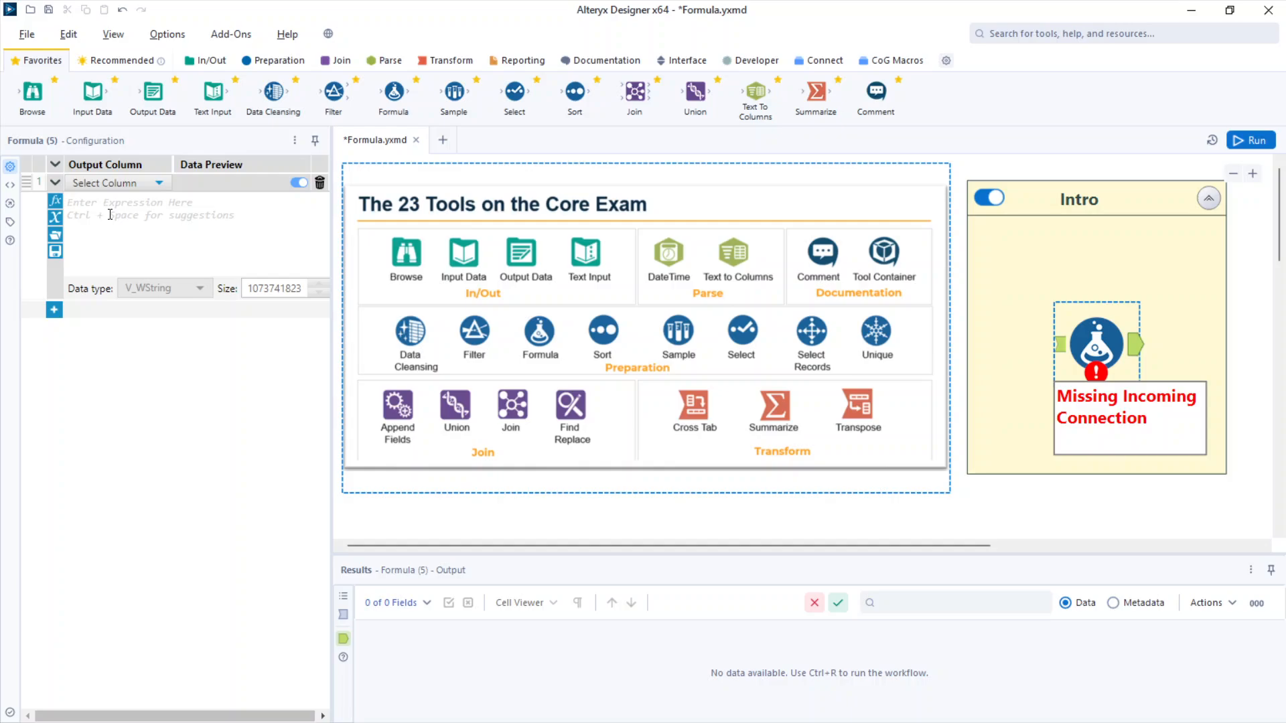
Step: Enter "Hello World" in quotes as the expression and save it under the name Hello
type("\"Hele")
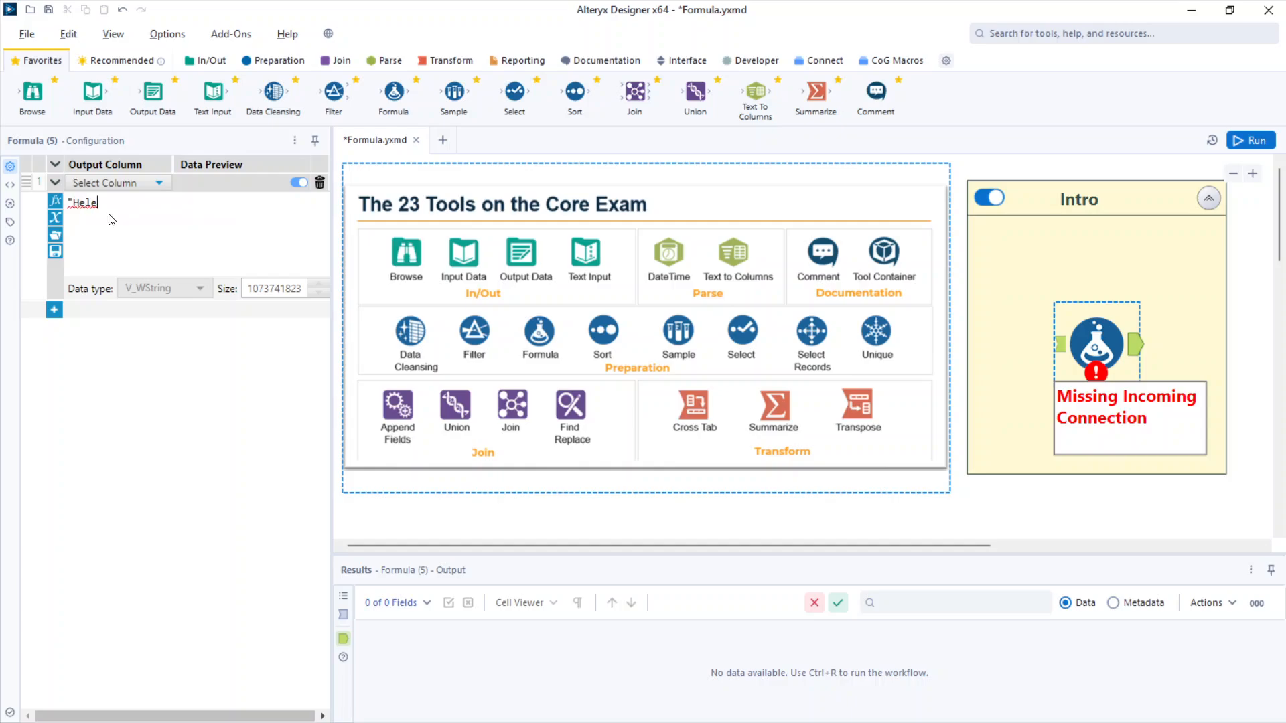
type("low orld\"")
left_click(55, 252)
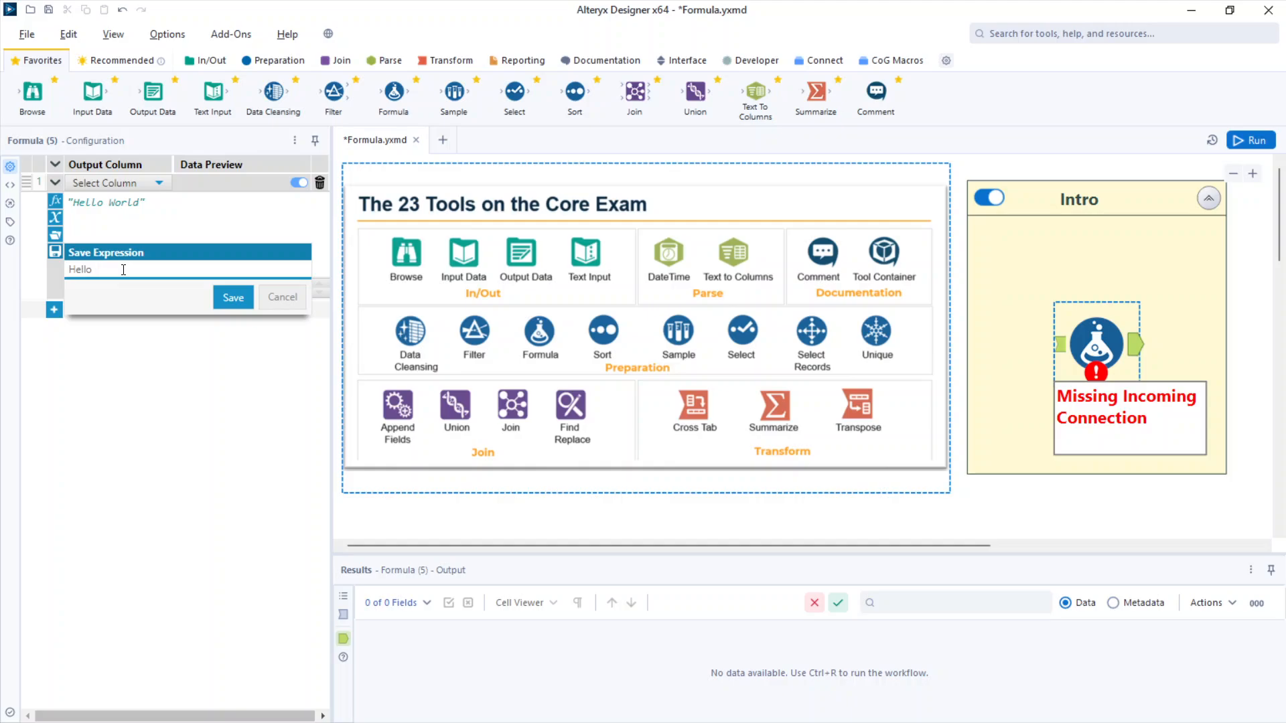
left_click(234, 298)
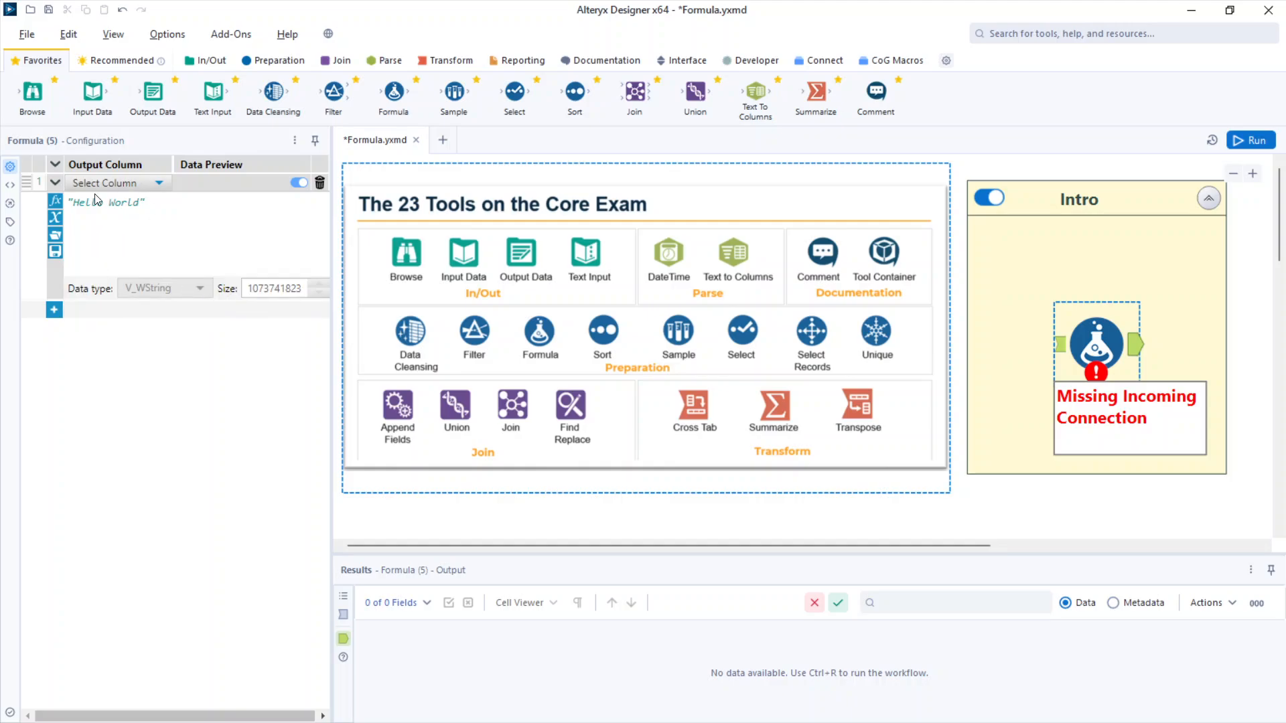
Step: Load the saved Hello expression over the current one and clear the expression editor
left_click(56, 236)
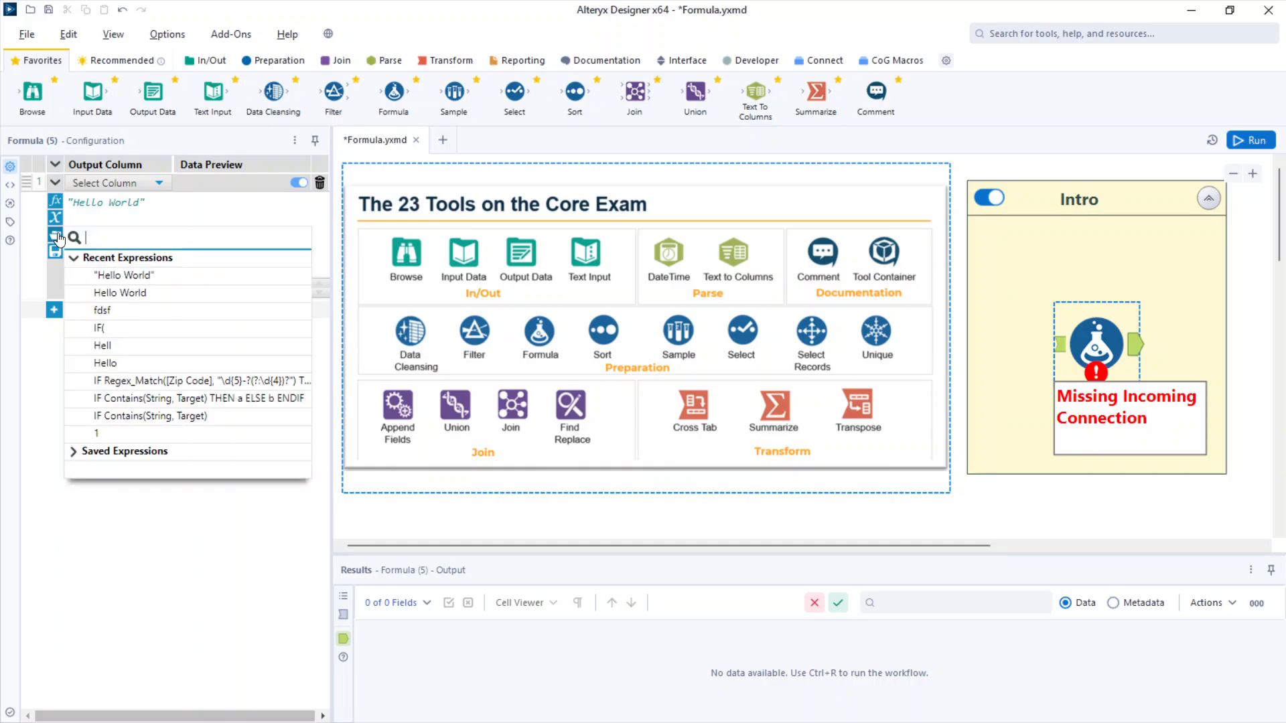
left_click(81, 452)
left_click(112, 470)
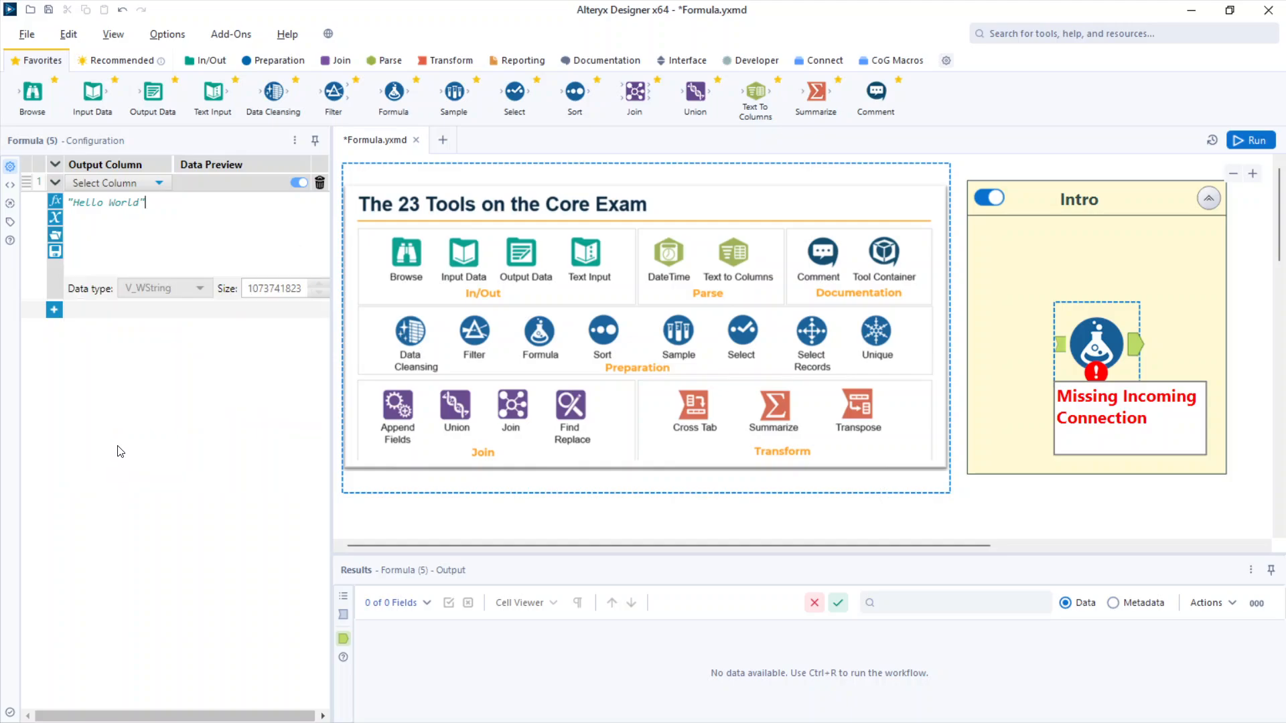
left_click_drag(168, 212, 26, 214)
key("BackSpace")
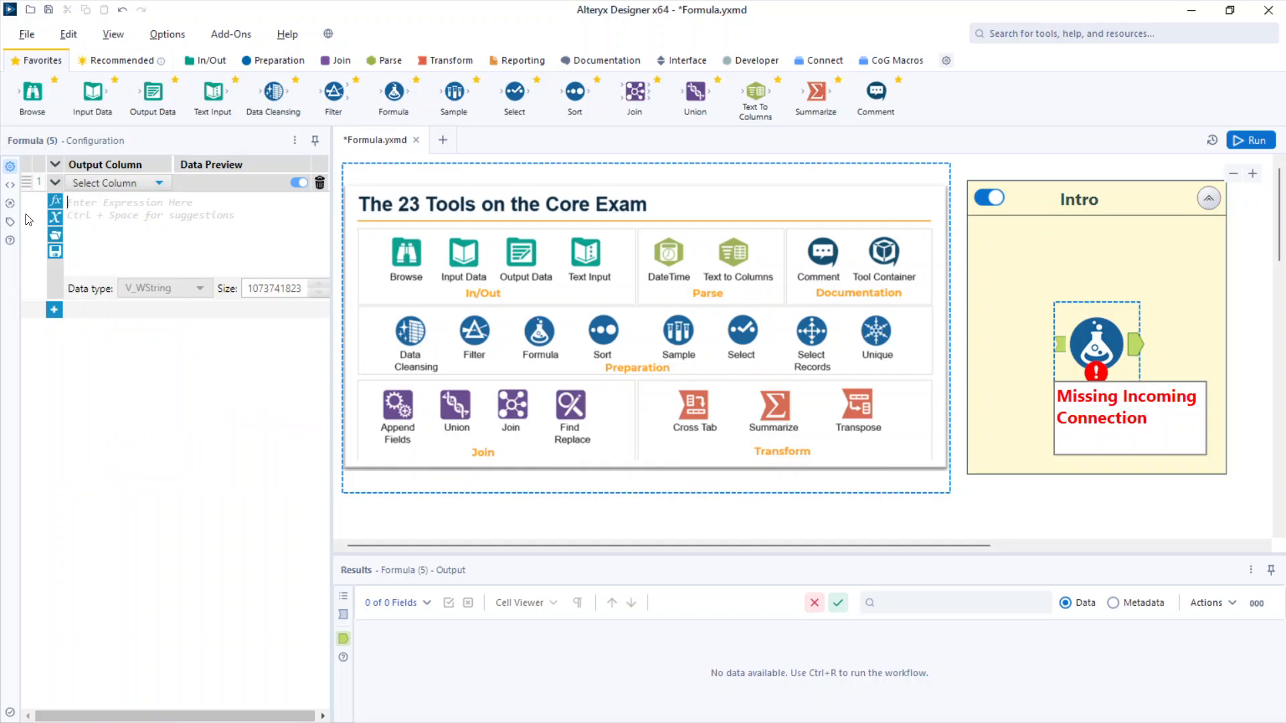
Step: Insert the saved Hello expression into the empty expression editor
left_click(55, 234)
left_click(104, 450)
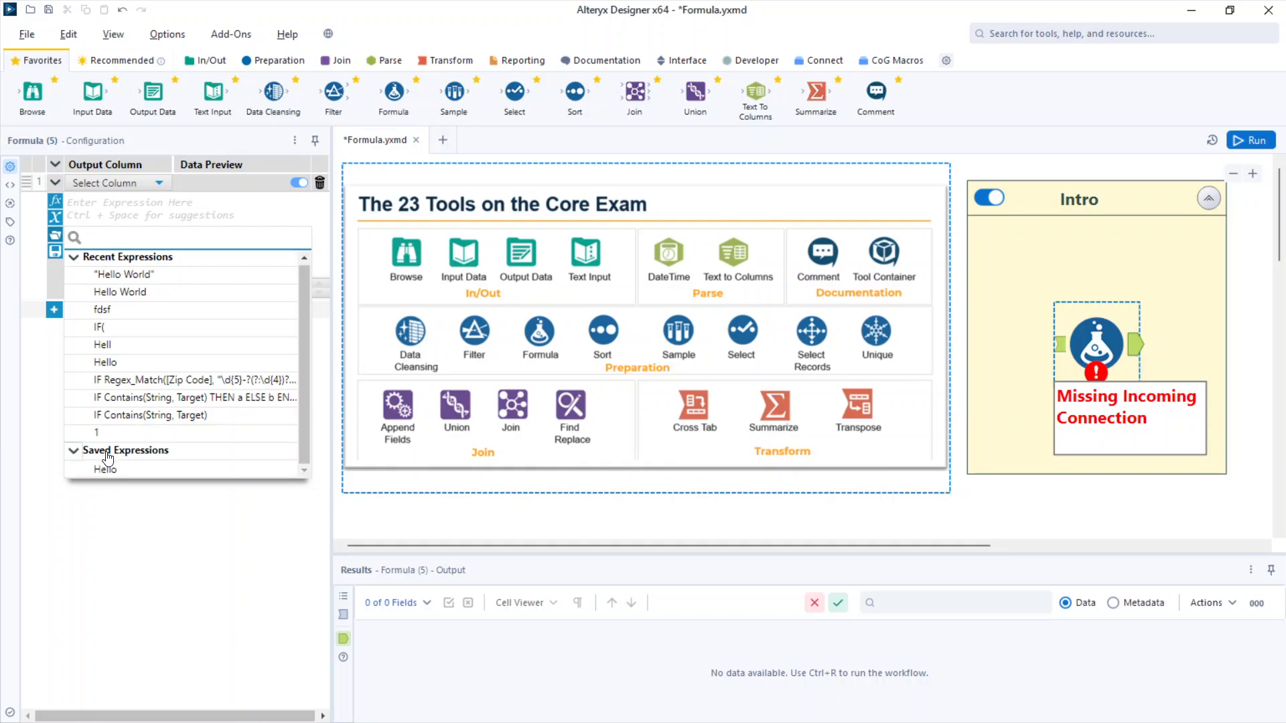
left_click(111, 470)
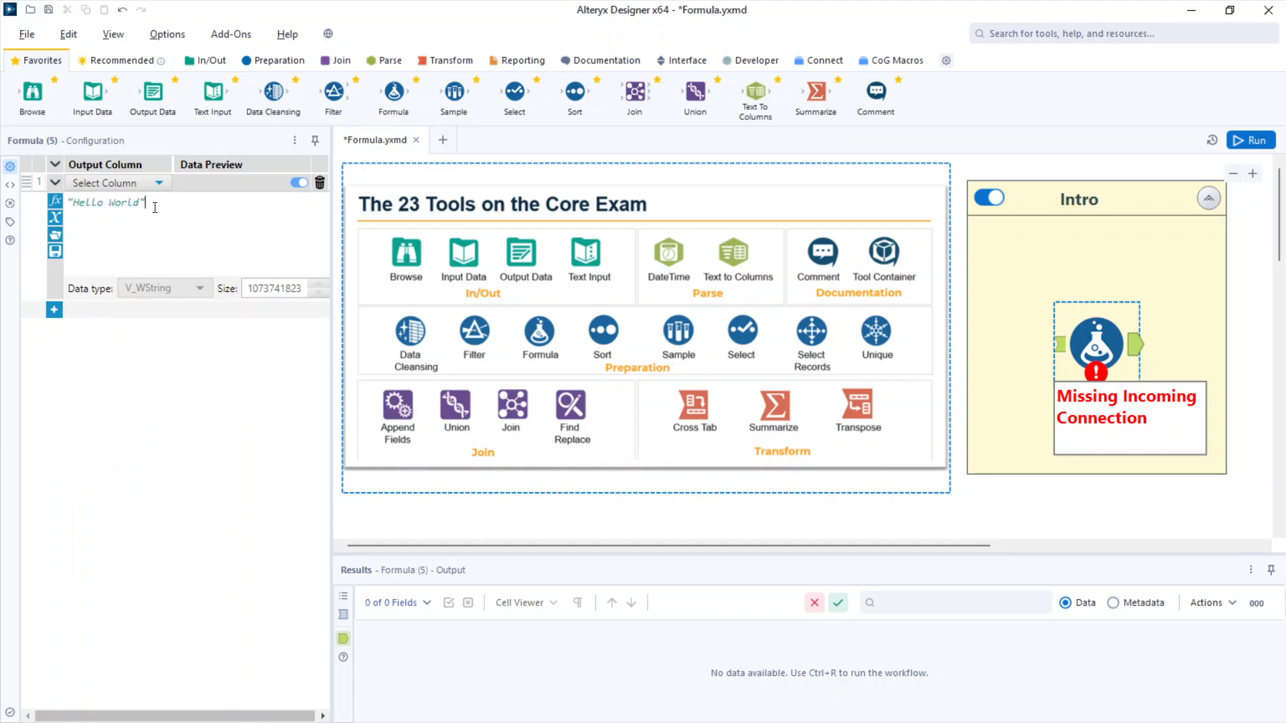
Step: Clear the "Hello World" expression from the expression editor
left_click_drag(154, 208, 66, 207)
key("Delete")
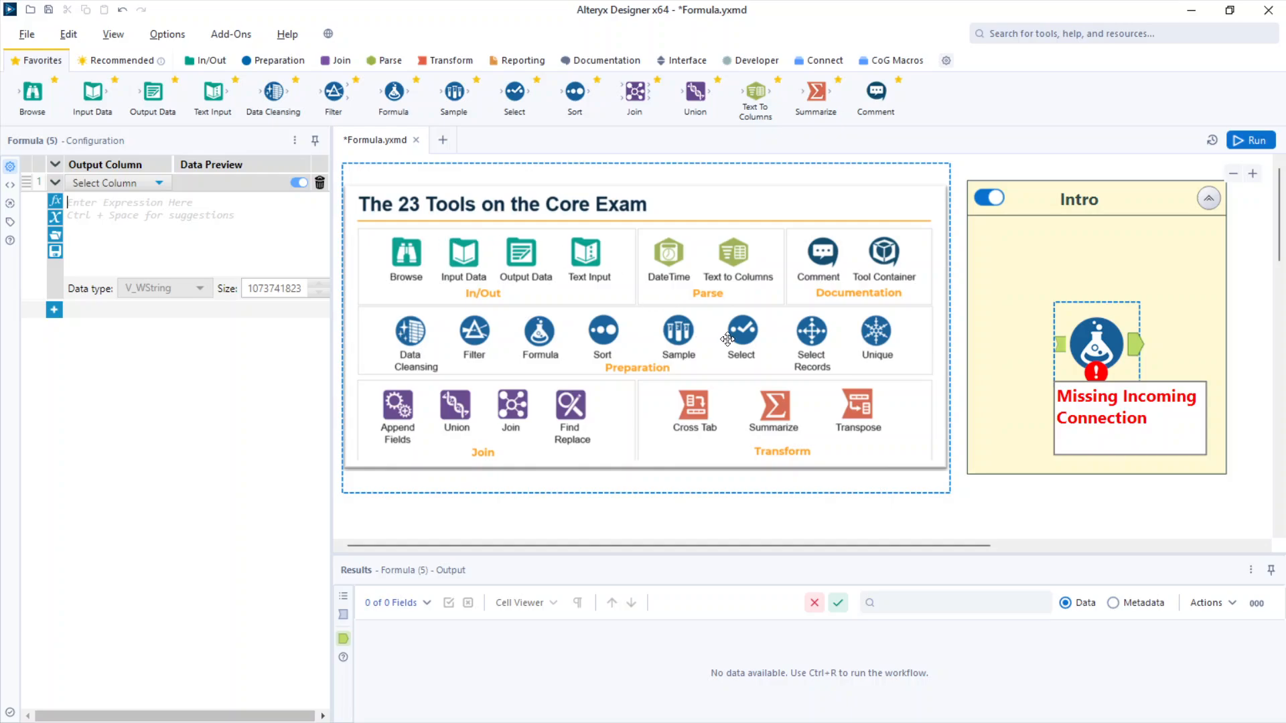
Step: Enable the Examples container and show the data of its Text Input tool
scroll(728, 340, "down", 6)
scroll(855, 292, "up", 6)
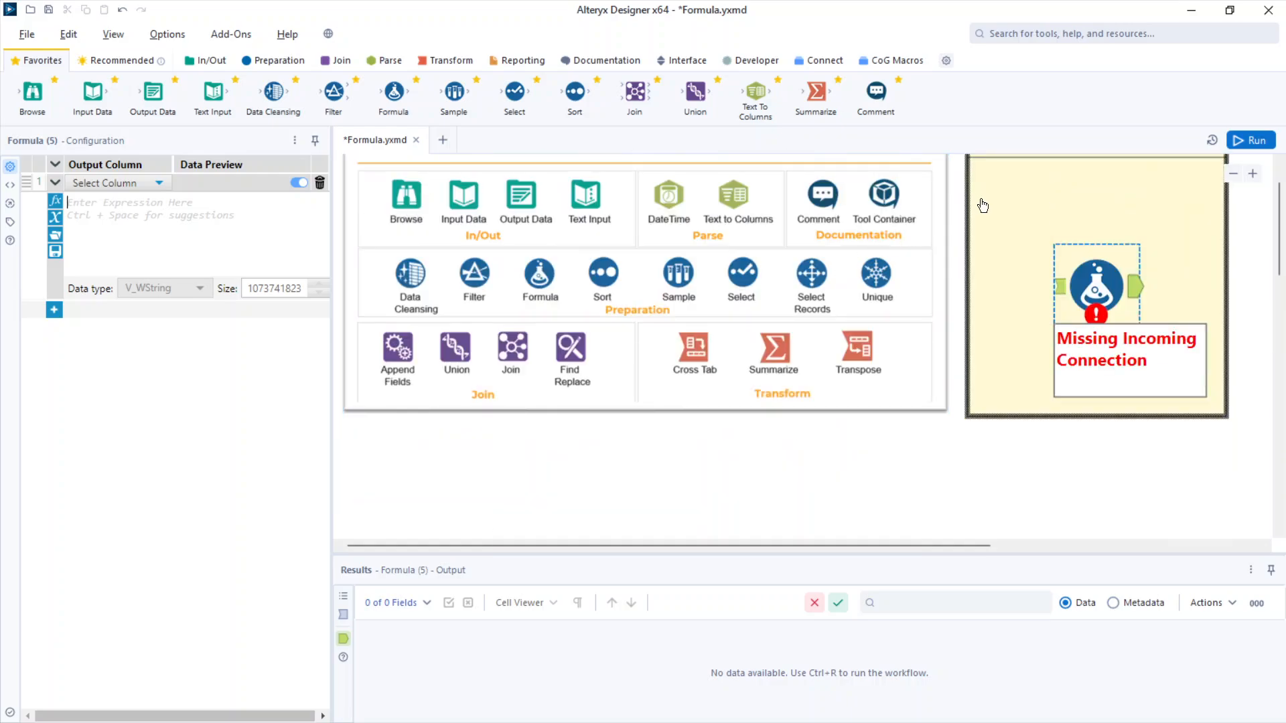
scroll(844, 310, "down", 6)
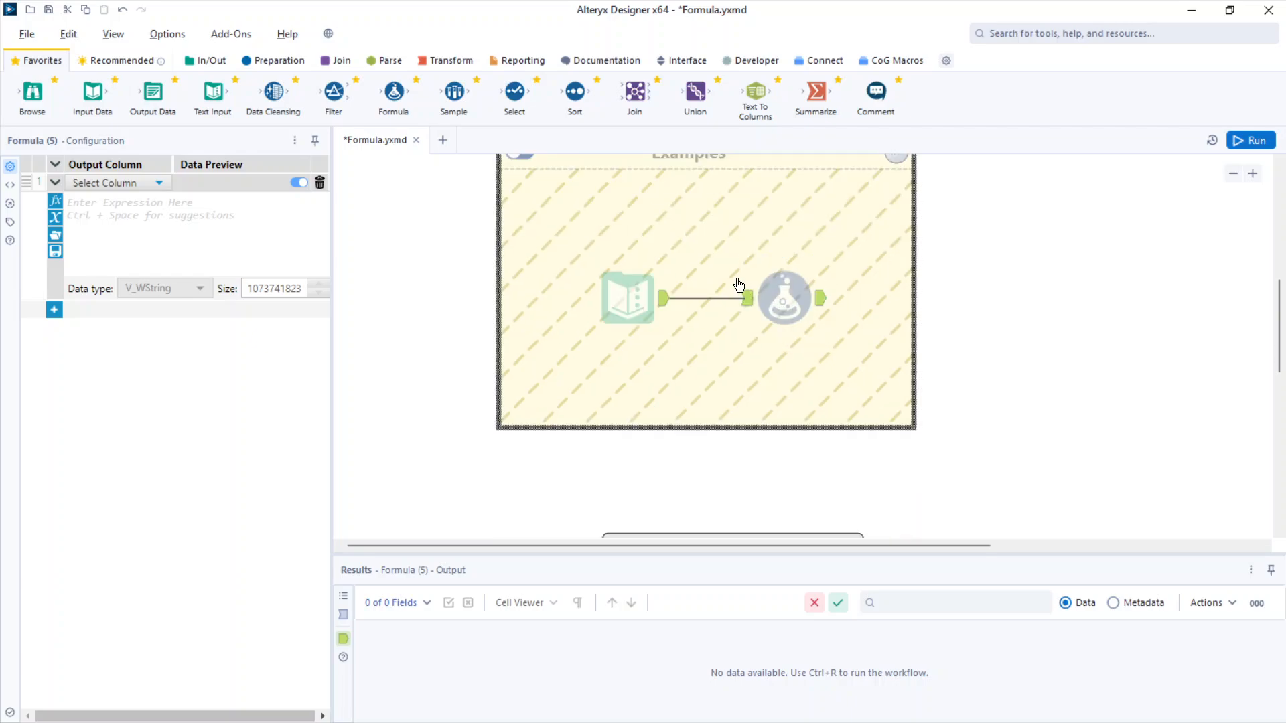
scroll(741, 287, "up", 1)
left_click(643, 360)
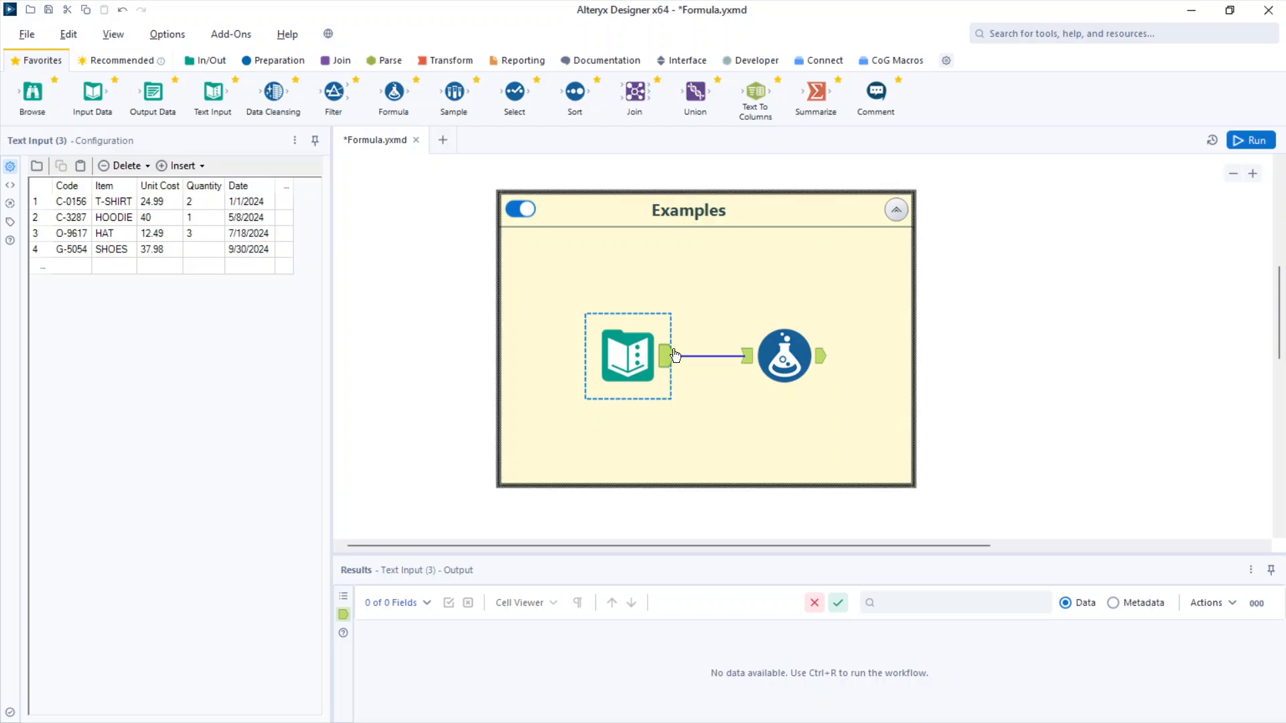
left_click(753, 358, "ctrl")
left_click(785, 357)
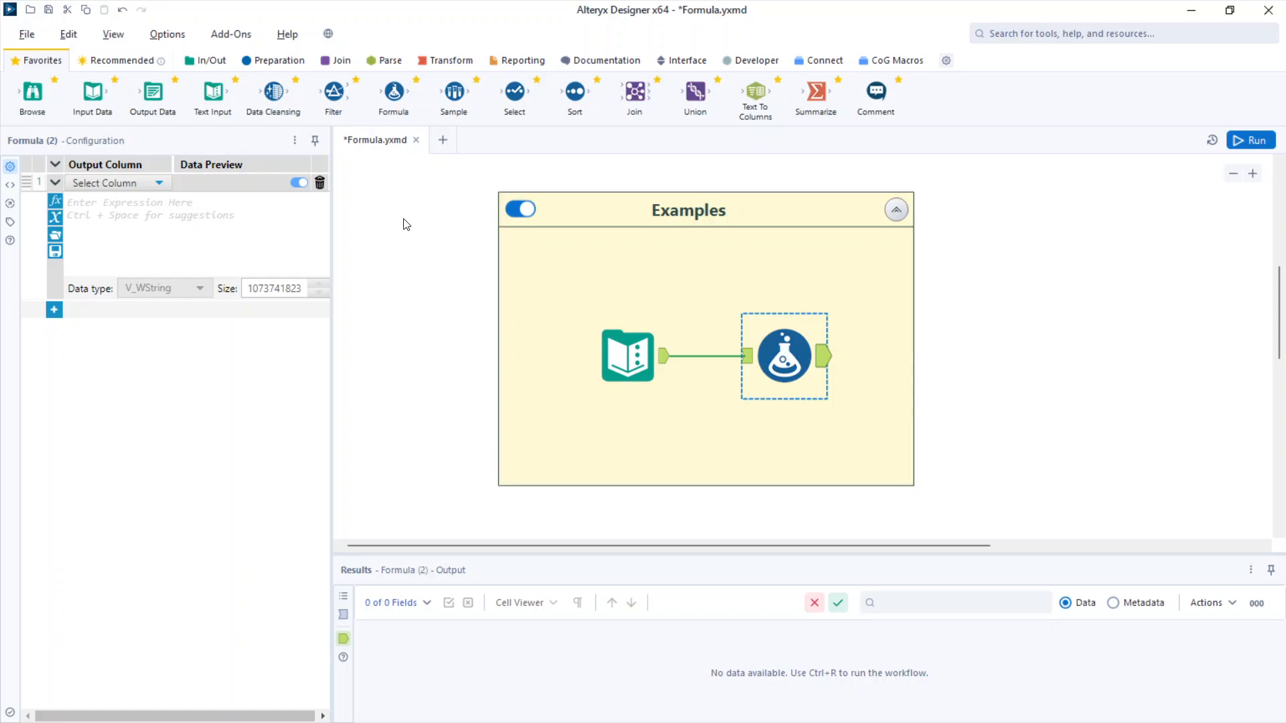
left_click(615, 361)
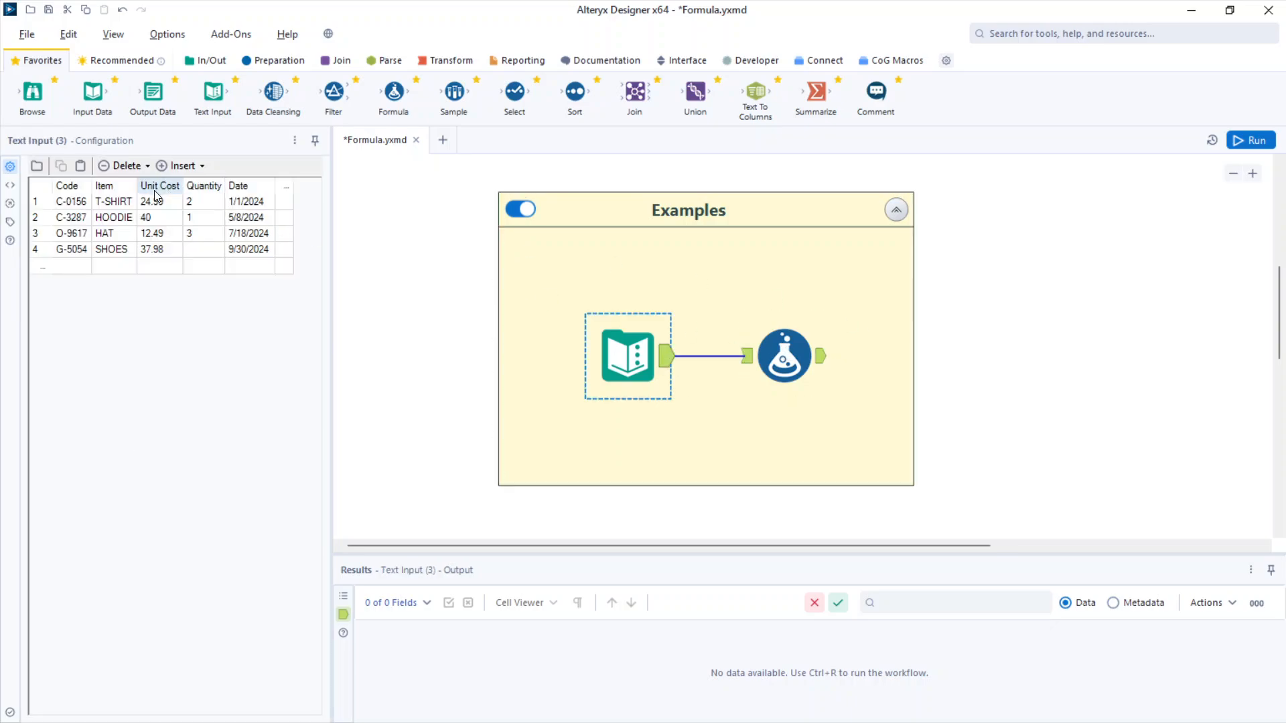
Step: In the Formula tool of the Examples container, add a new output column named Total Cost
left_click(789, 365, "ctrl")
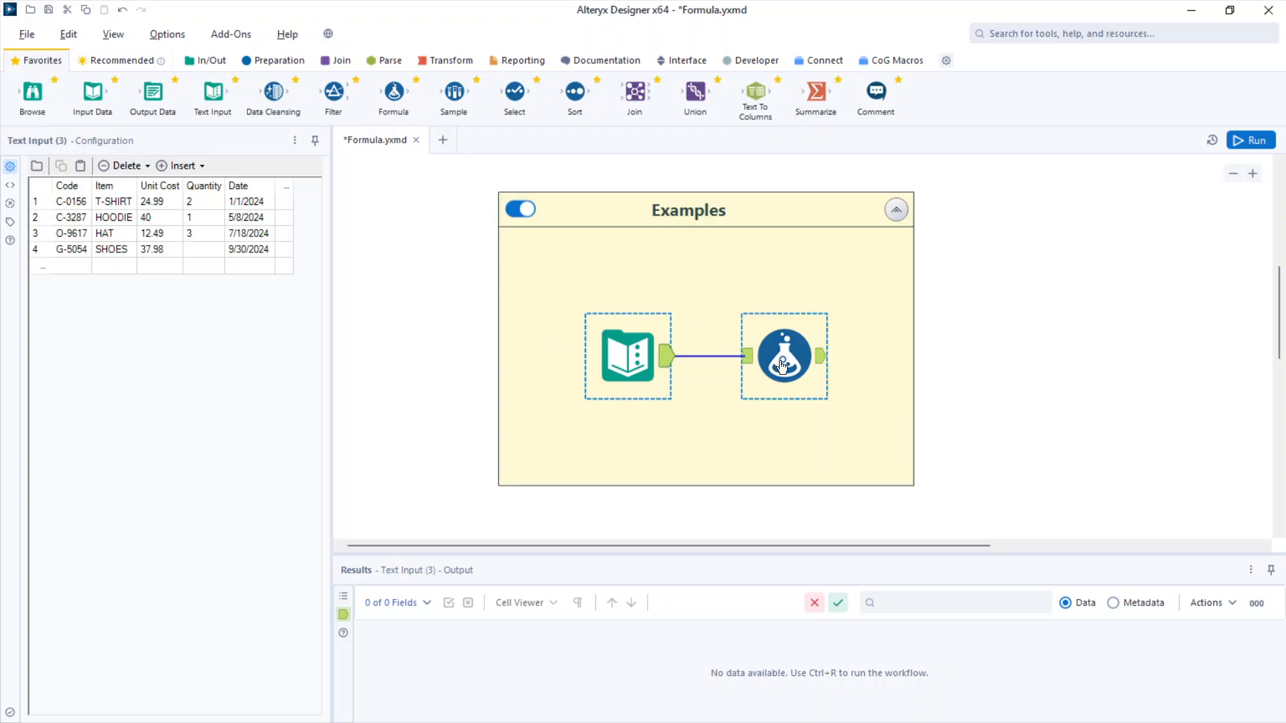
left_click(790, 366)
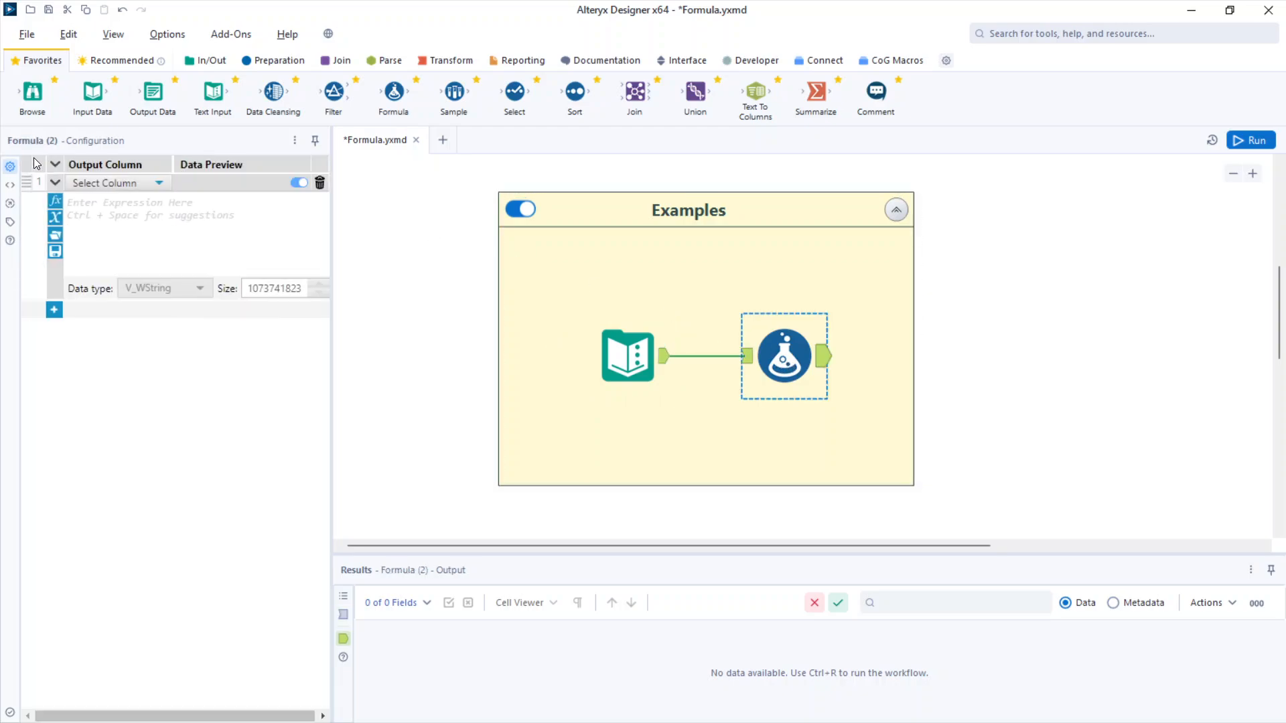
left_click(138, 186)
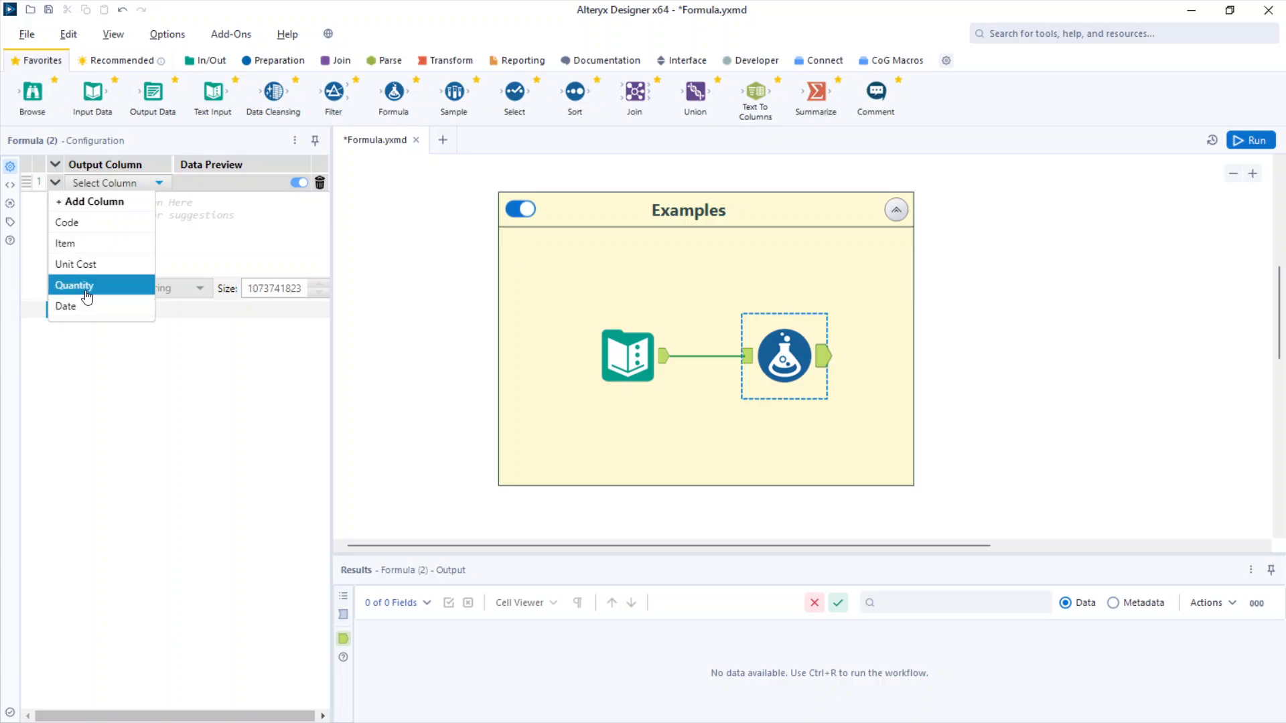
left_click(101, 204)
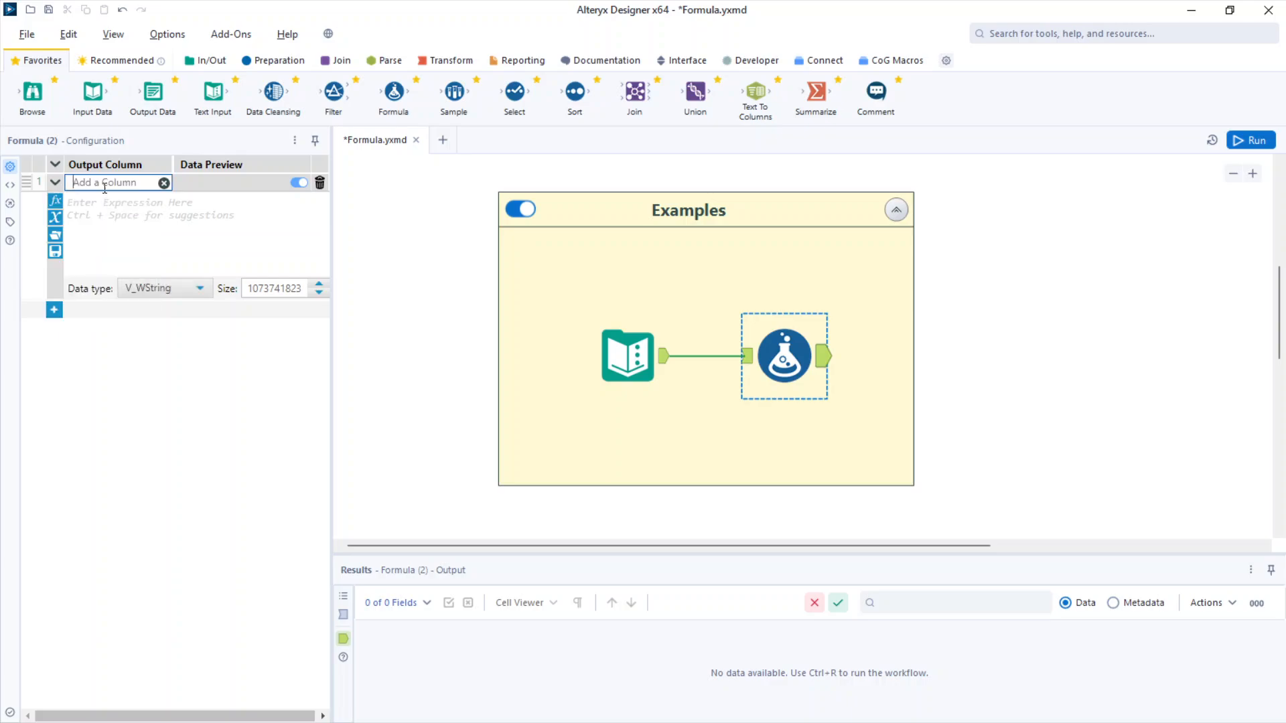
type("Total Cost")
Step: Enter the expression [Unit Cost]*[Quantity] for the Total Cost column
left_click(119, 203)
type("[")
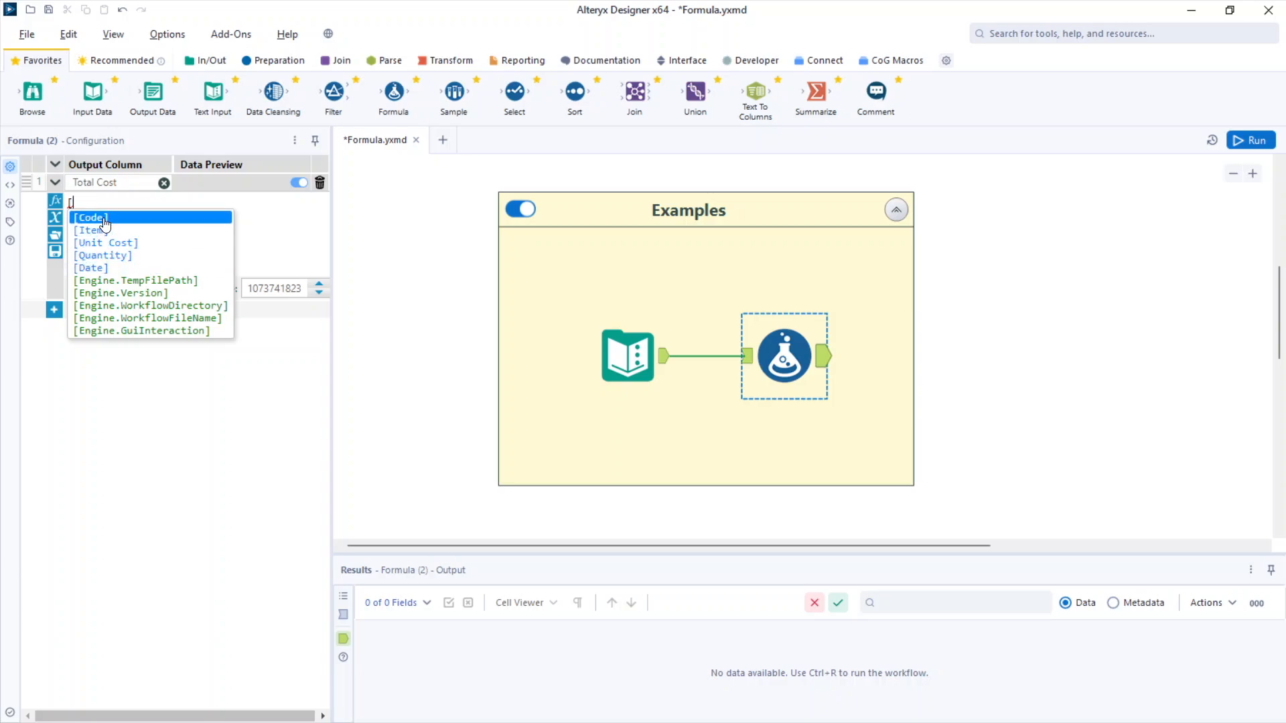
key("BackSpace")
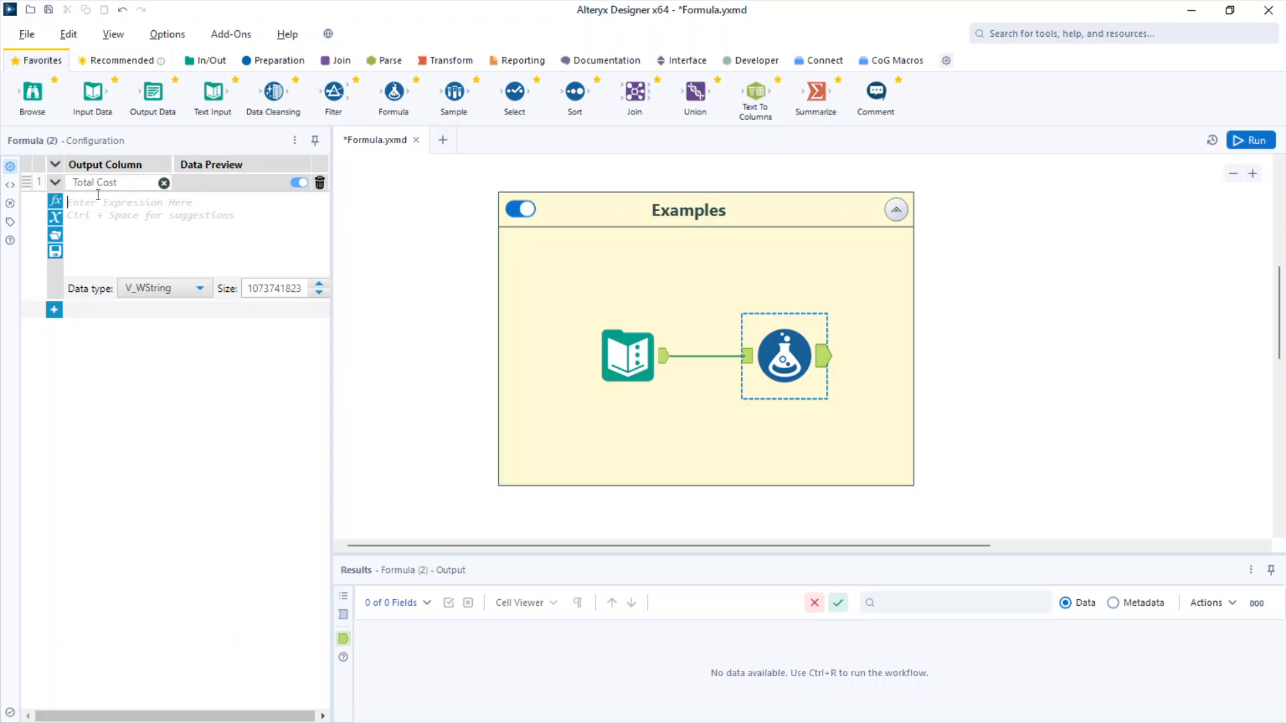
left_click(56, 218)
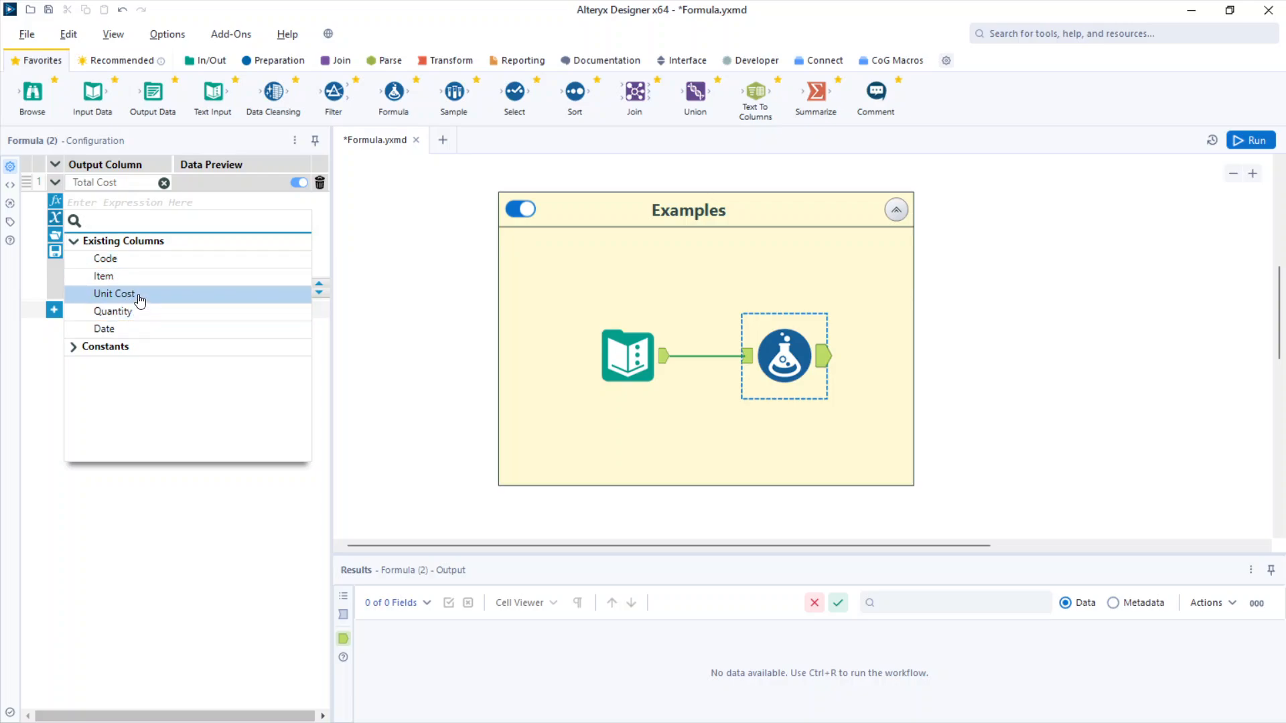
left_click(116, 294)
type("*")
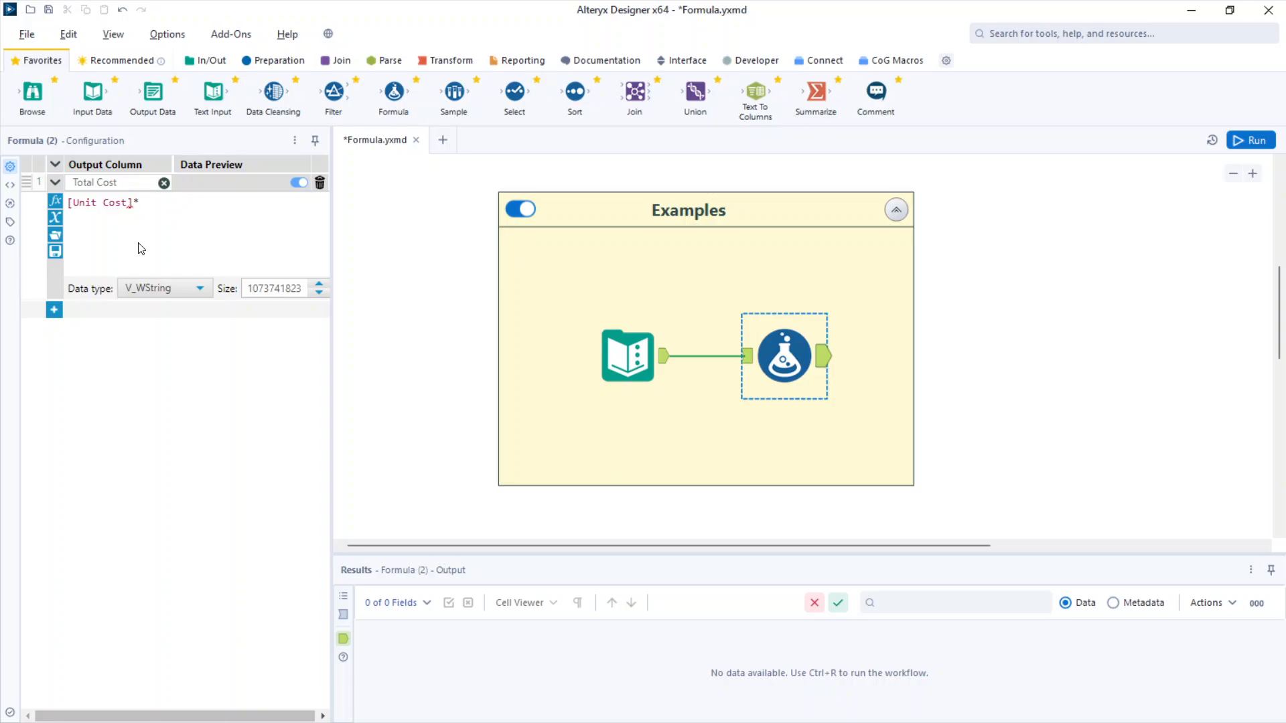
type("[")
left_click(171, 255)
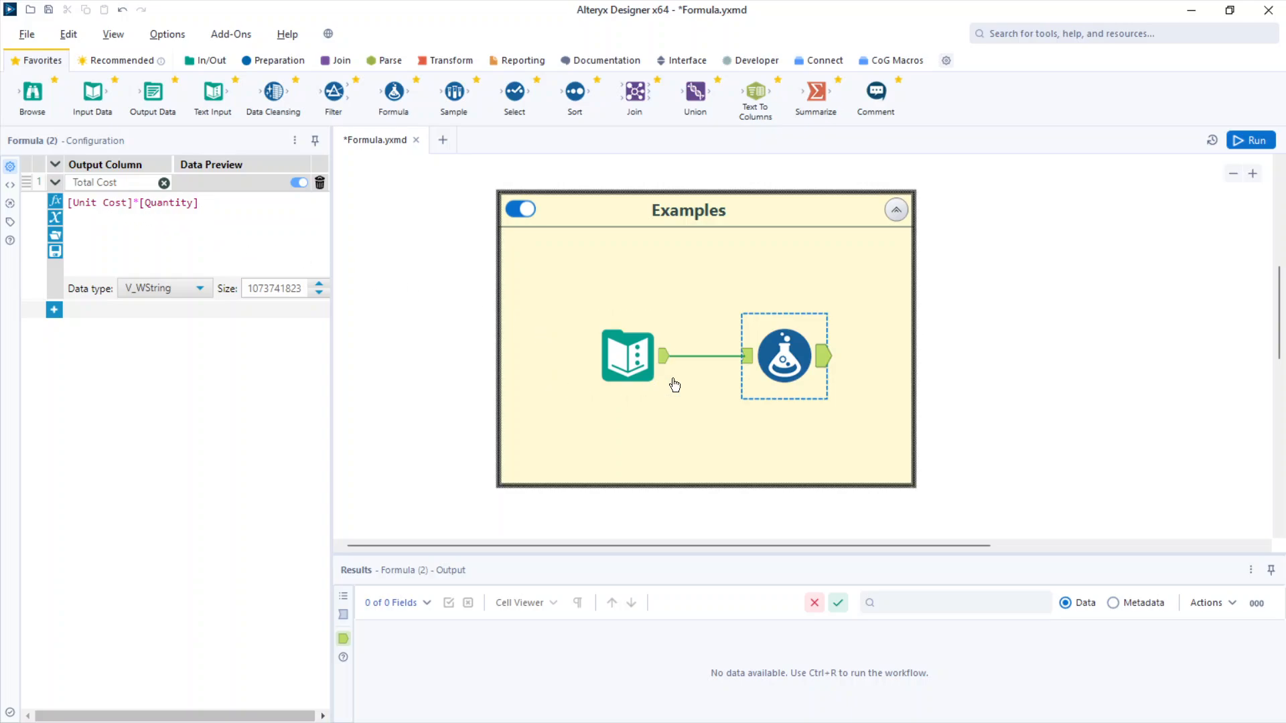
Step: Run the workflow and examine the Unit Cost, Quantity and Total Cost values in the Formula tool's output, especially the SHOES record
key("ctrl+r")
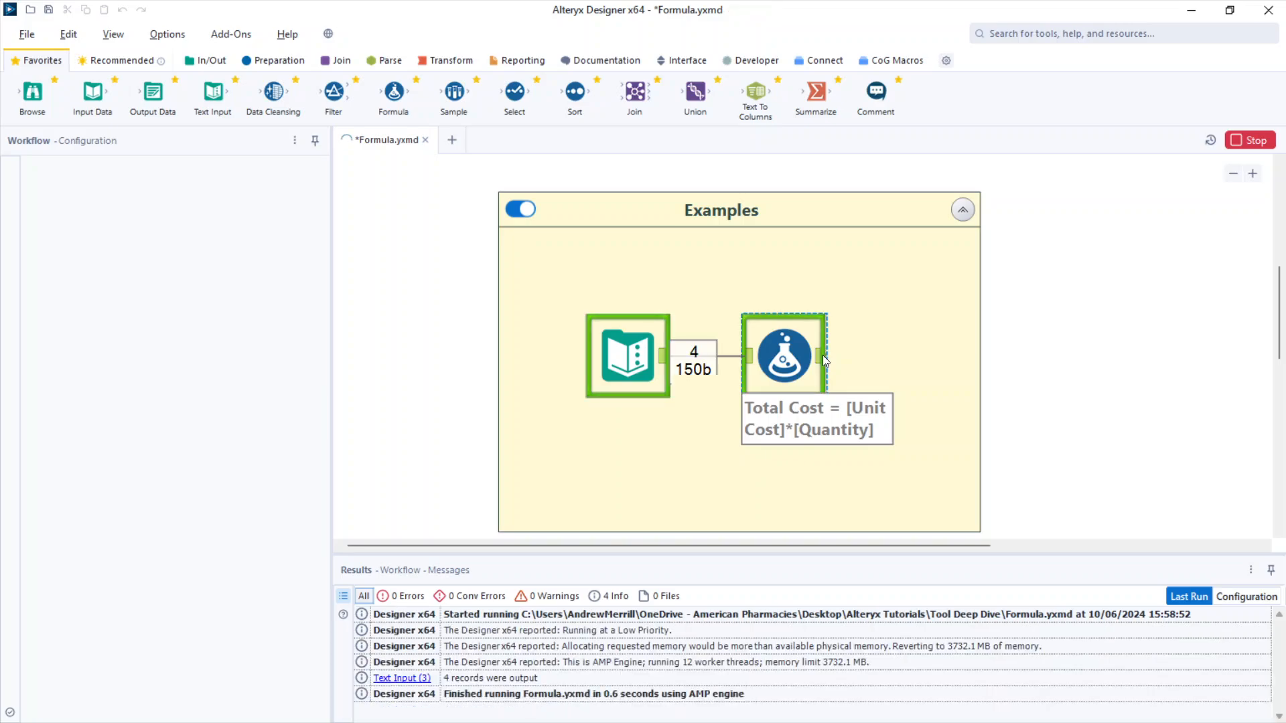
left_click(823, 355)
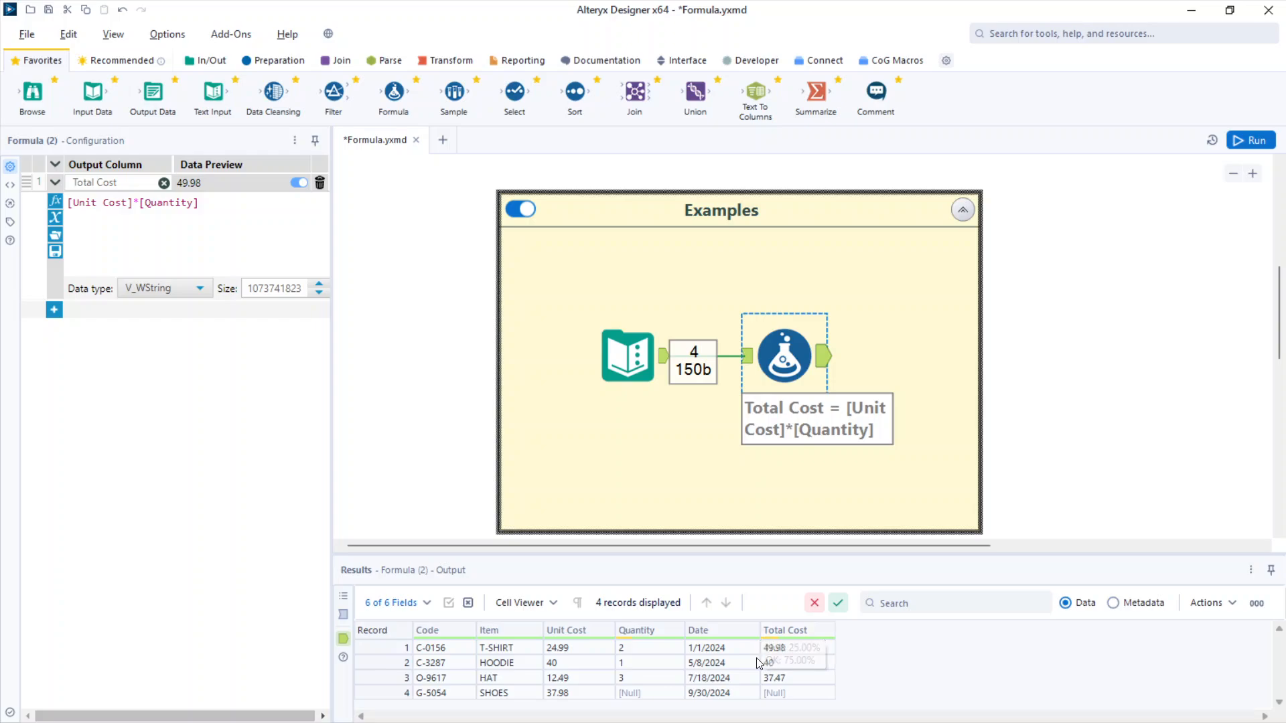
left_click(629, 696)
left_click(580, 696)
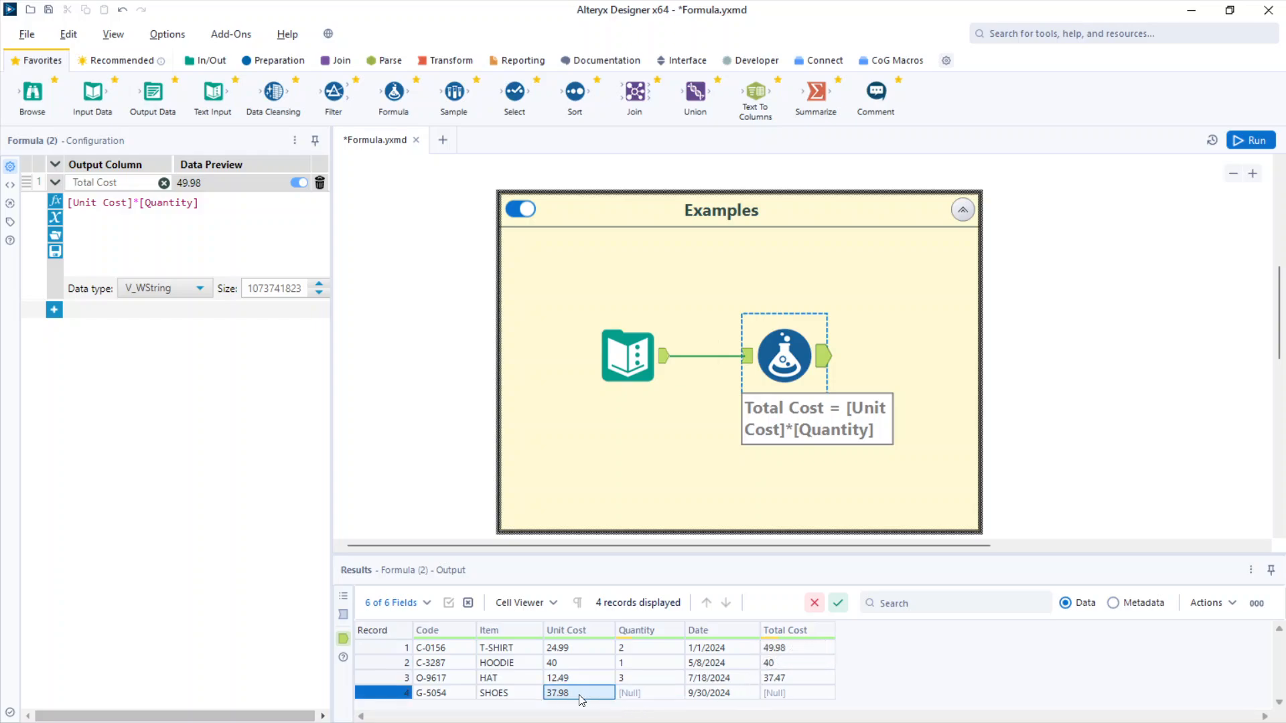
left_click_drag(607, 697, 639, 696)
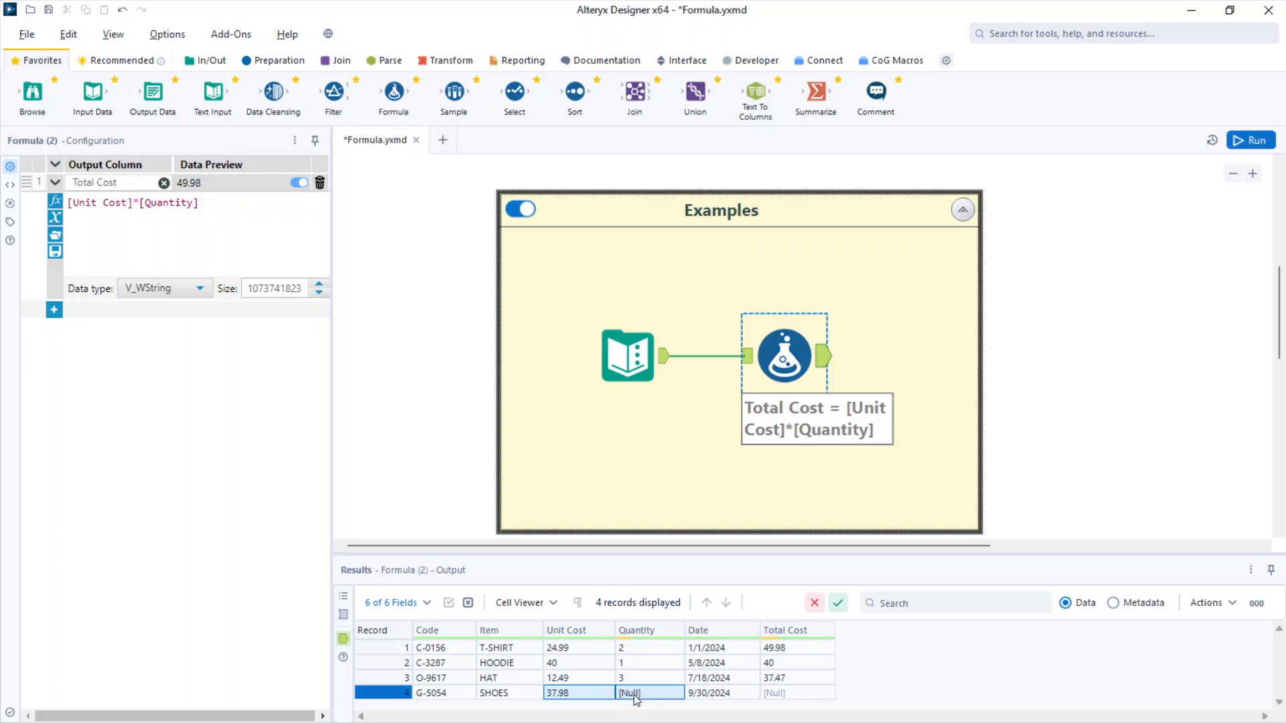
left_click(770, 693)
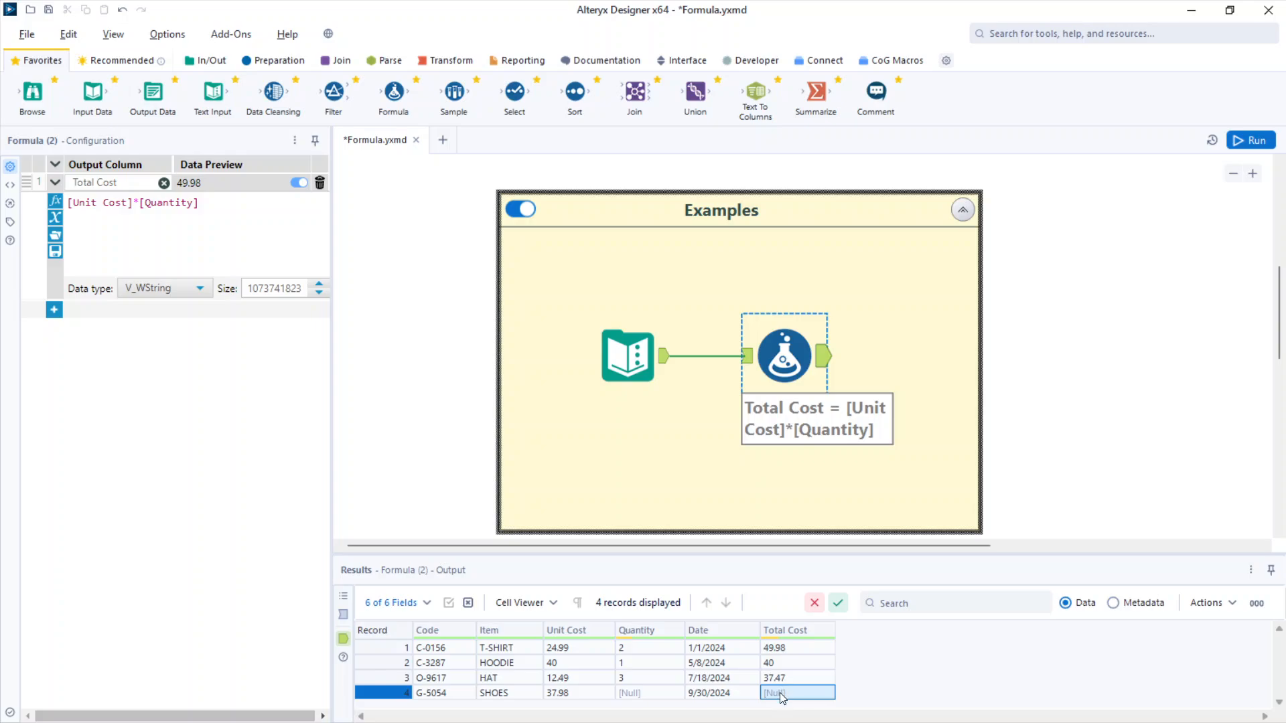
left_click(628, 694)
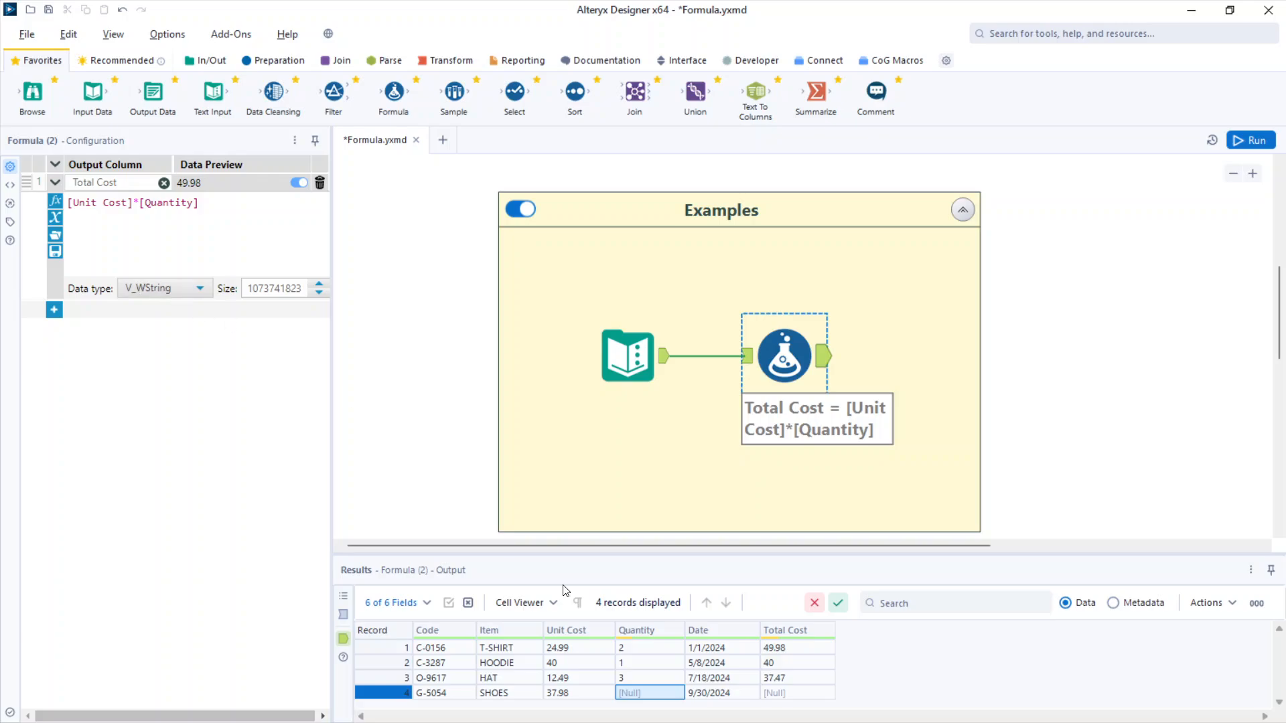
left_click_drag(795, 647, 796, 690)
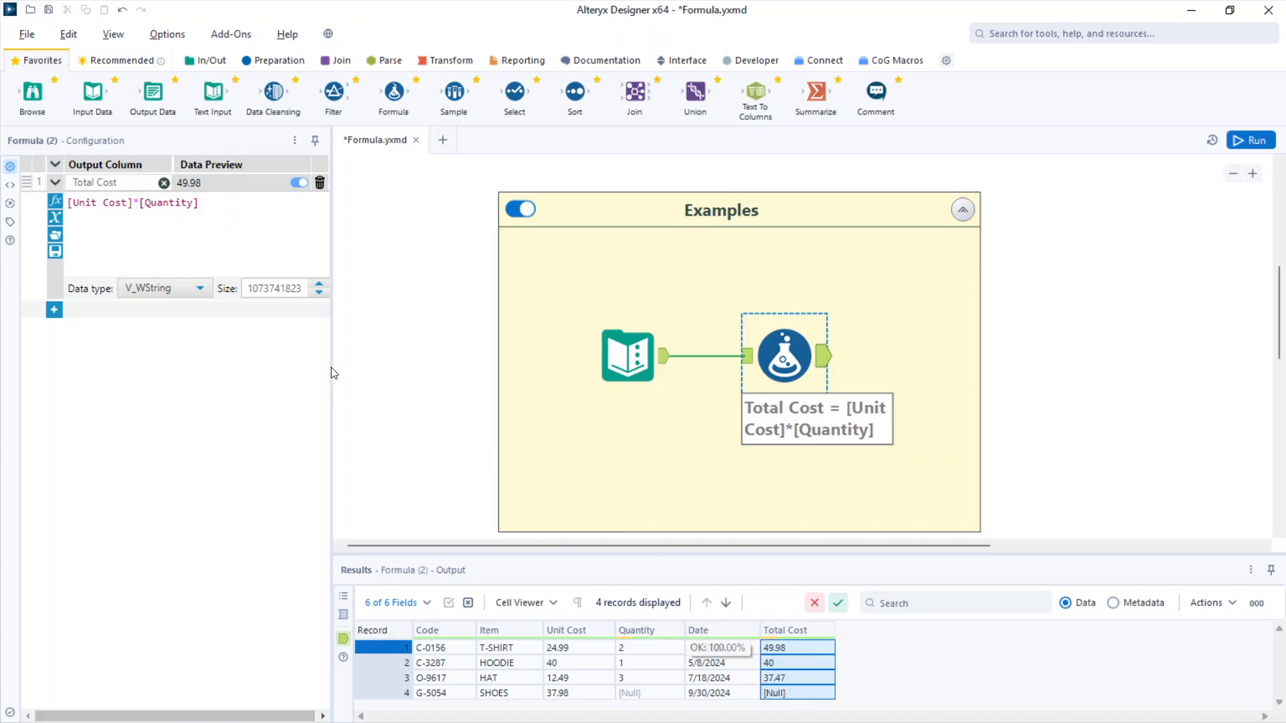
Step: Show the output's metadata and check the data type of the Total Cost column
left_click(1114, 602)
scroll(777, 666, "down", 1)
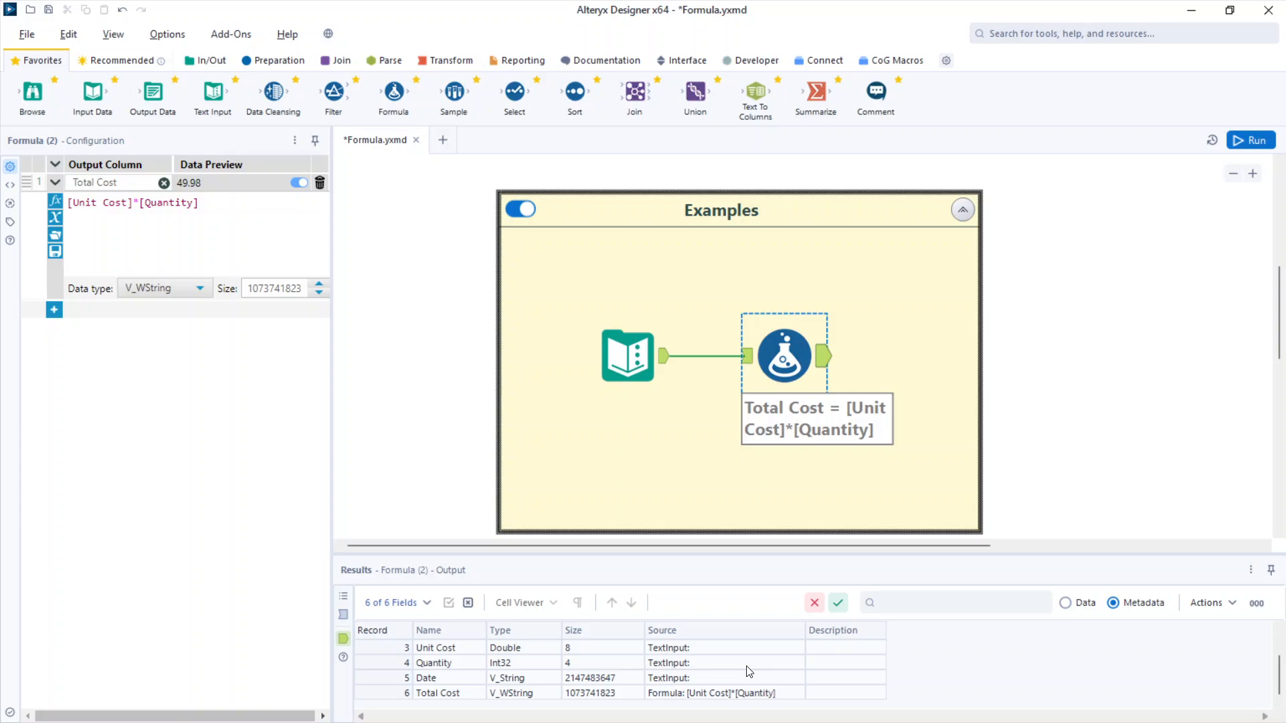
left_click(426, 694)
left_click(528, 693)
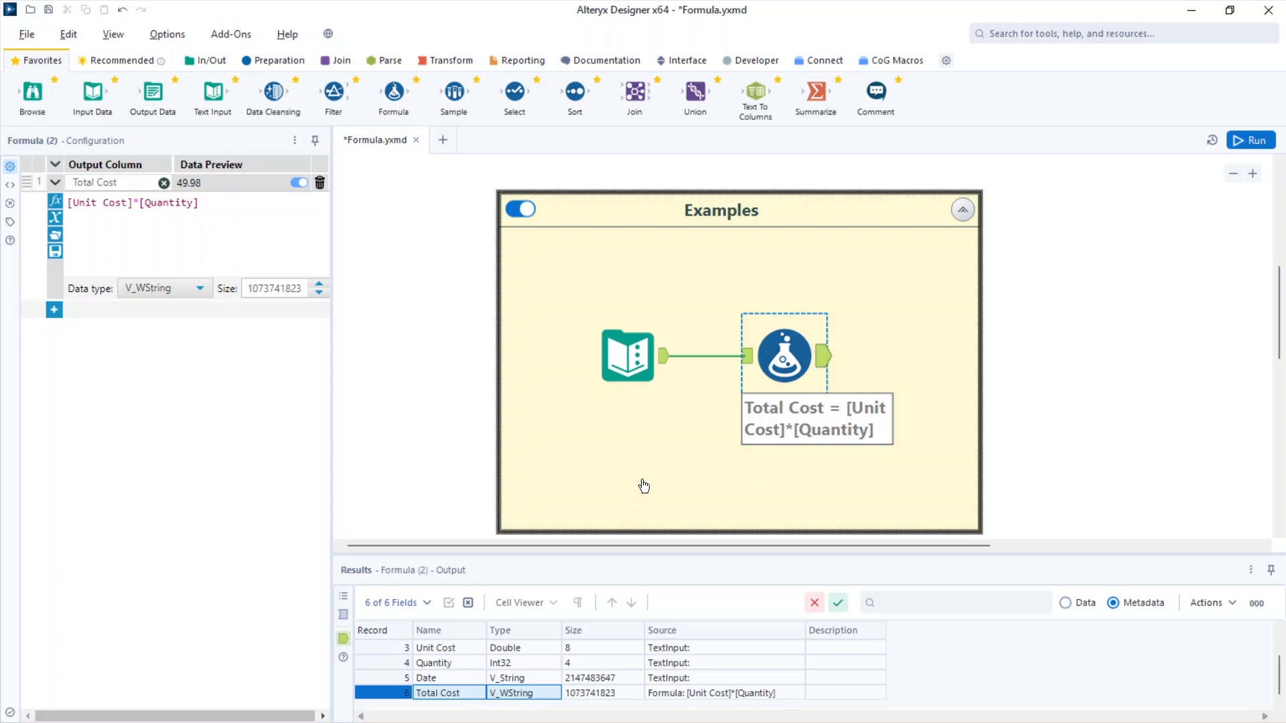
Step: Set the Total Cost data type to FixedDecimal and widen the configuration pane to show the precision and scale settings
left_click(171, 288)
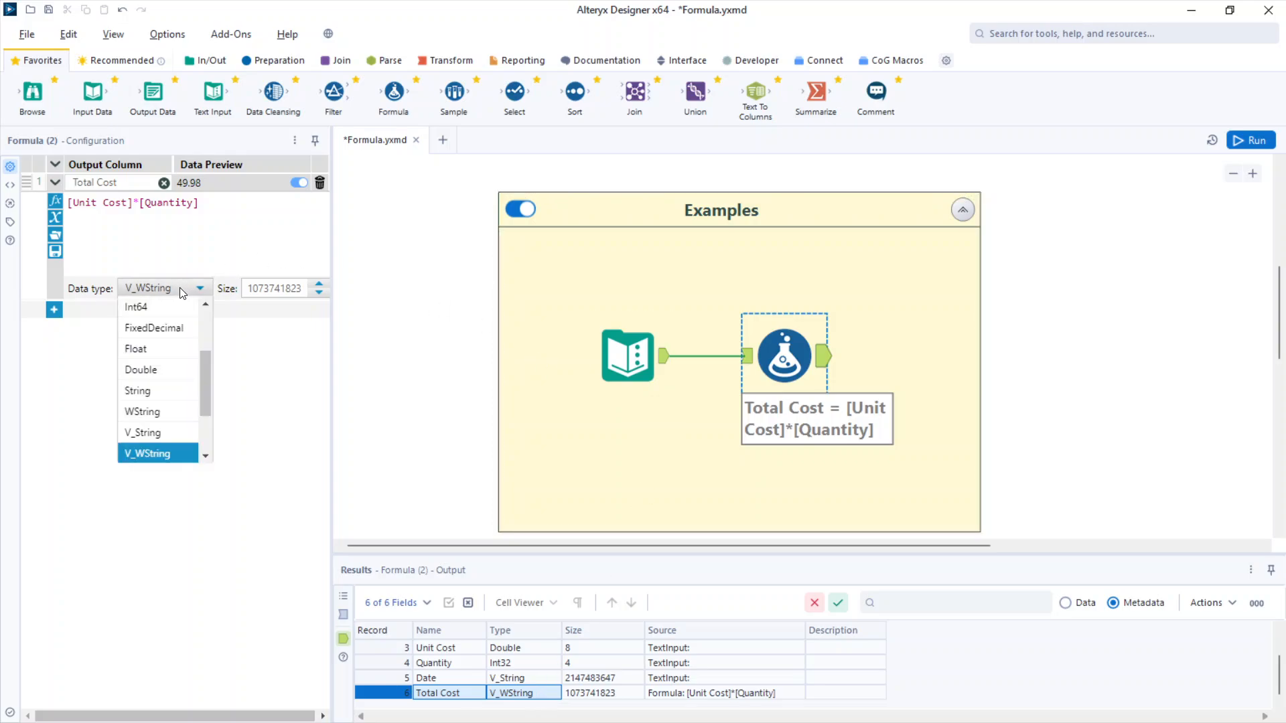
left_click(155, 328)
mouse_move(331, 273)
left_mouse_down()
mouse_move(429, 273)
mouse_move(320, 292)
left_mouse_up()
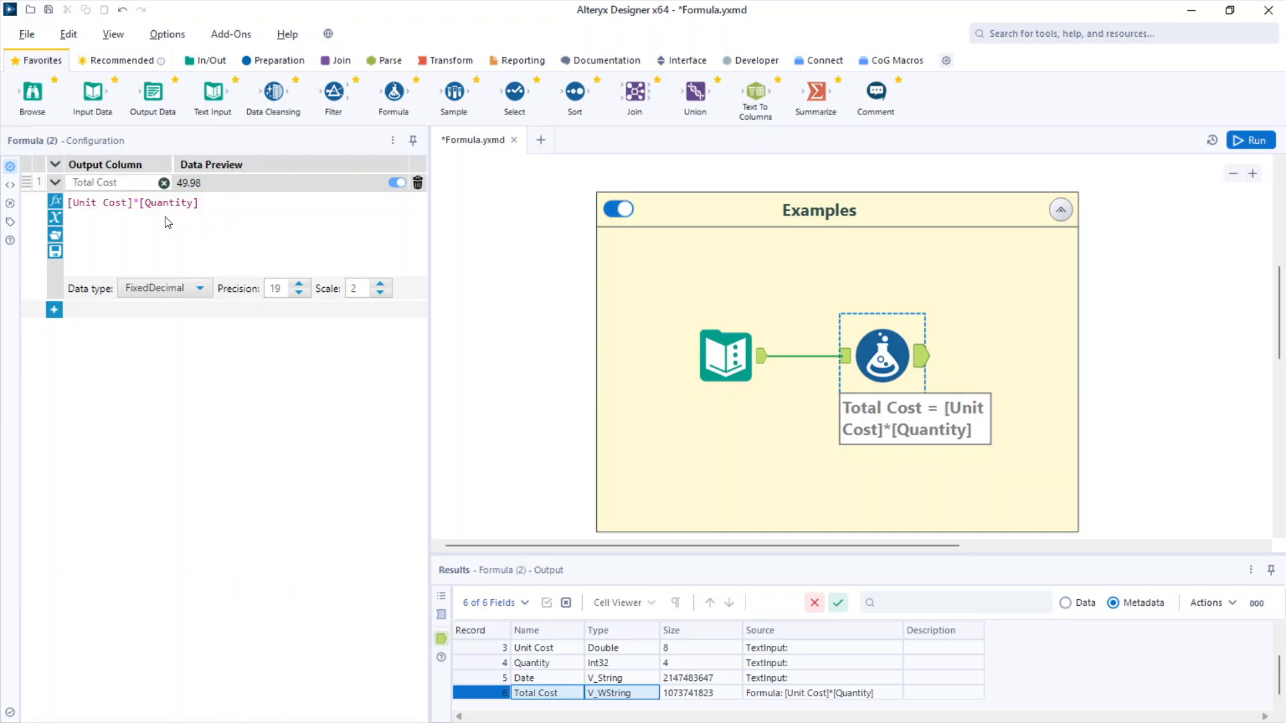
Step: Add a second expression to the Formula tool with the existing Quantity column as its output
left_click(54, 309)
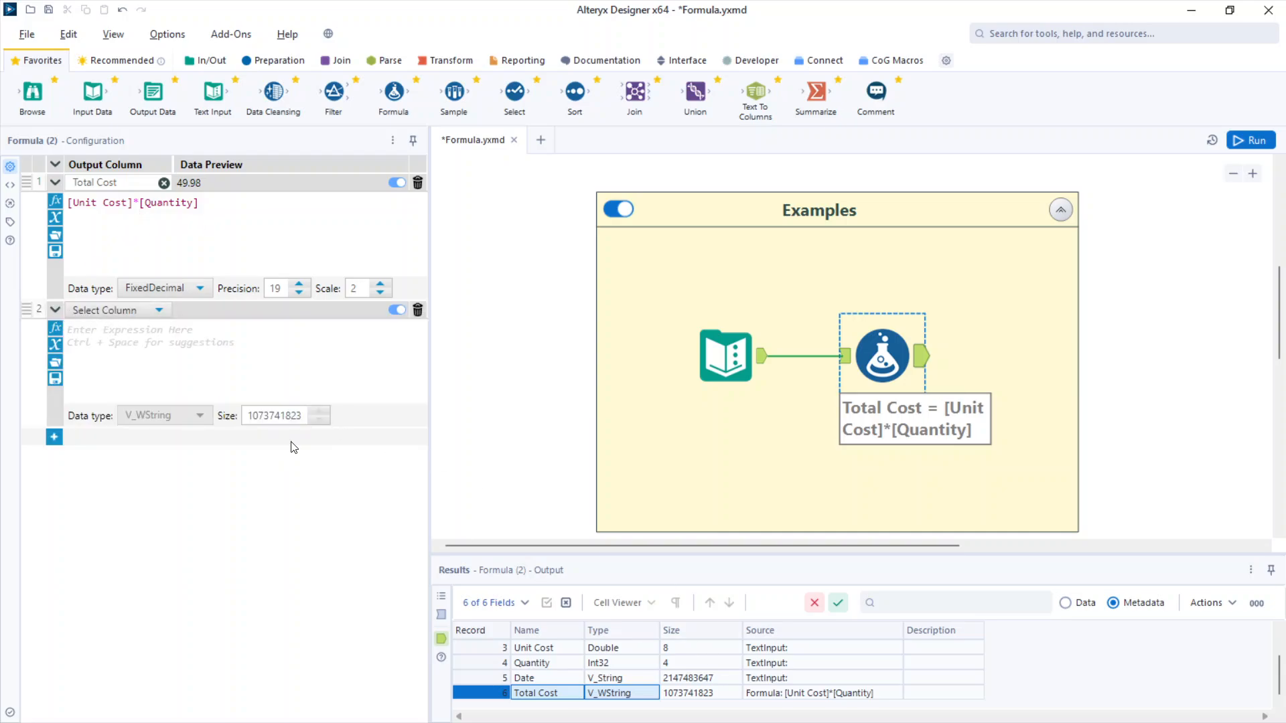
left_click(115, 312)
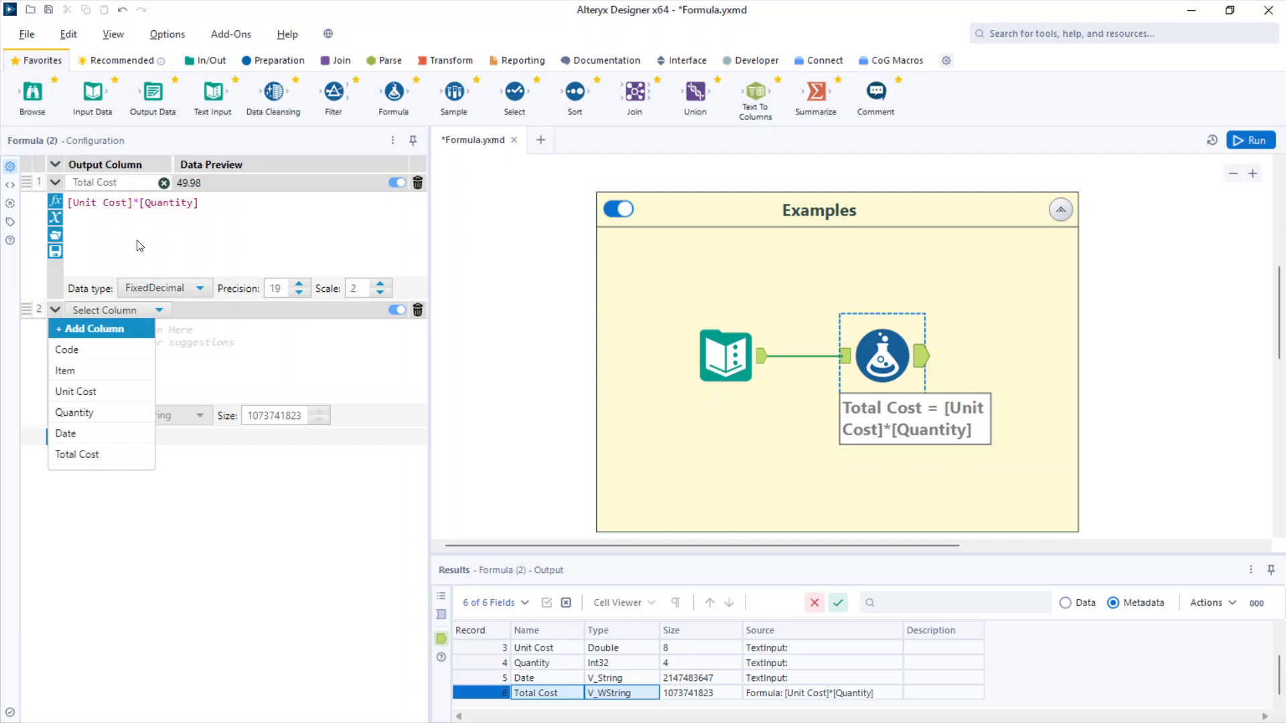
left_click(77, 413)
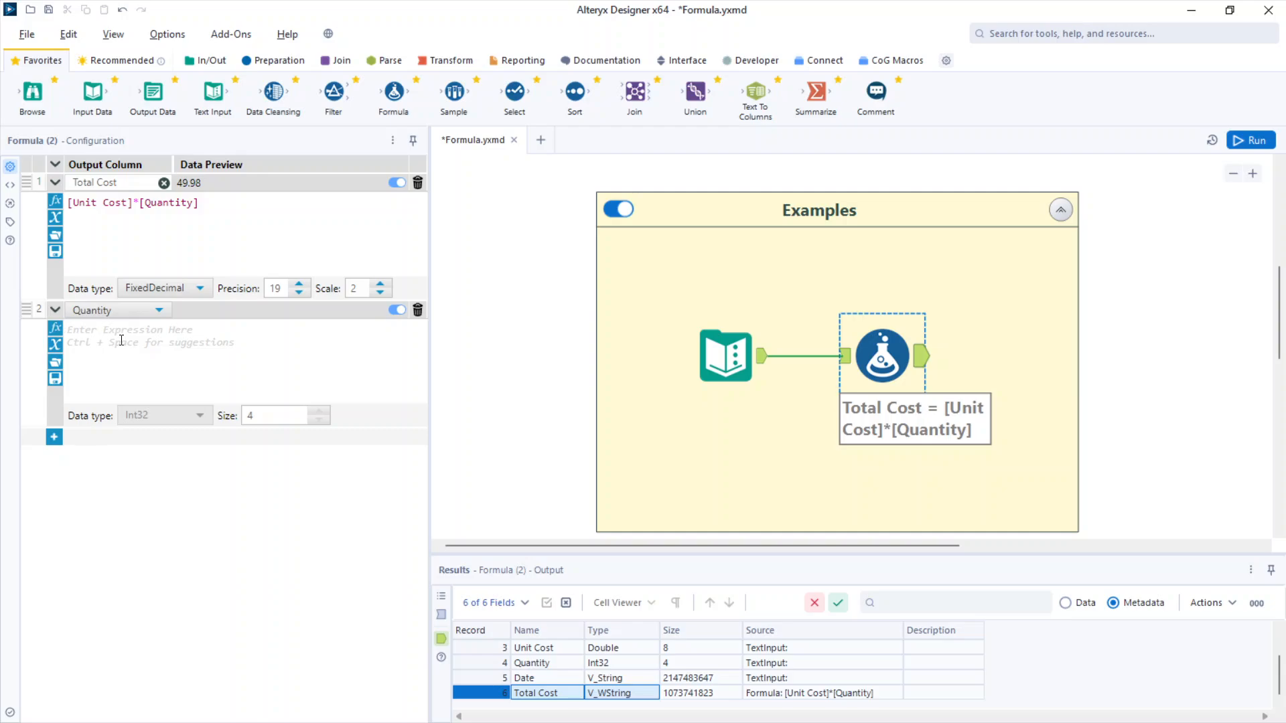
Step: Enter the expression IIF(IsNull([Quantity]),0,[Quantity]) for the Quantity column
type("F")
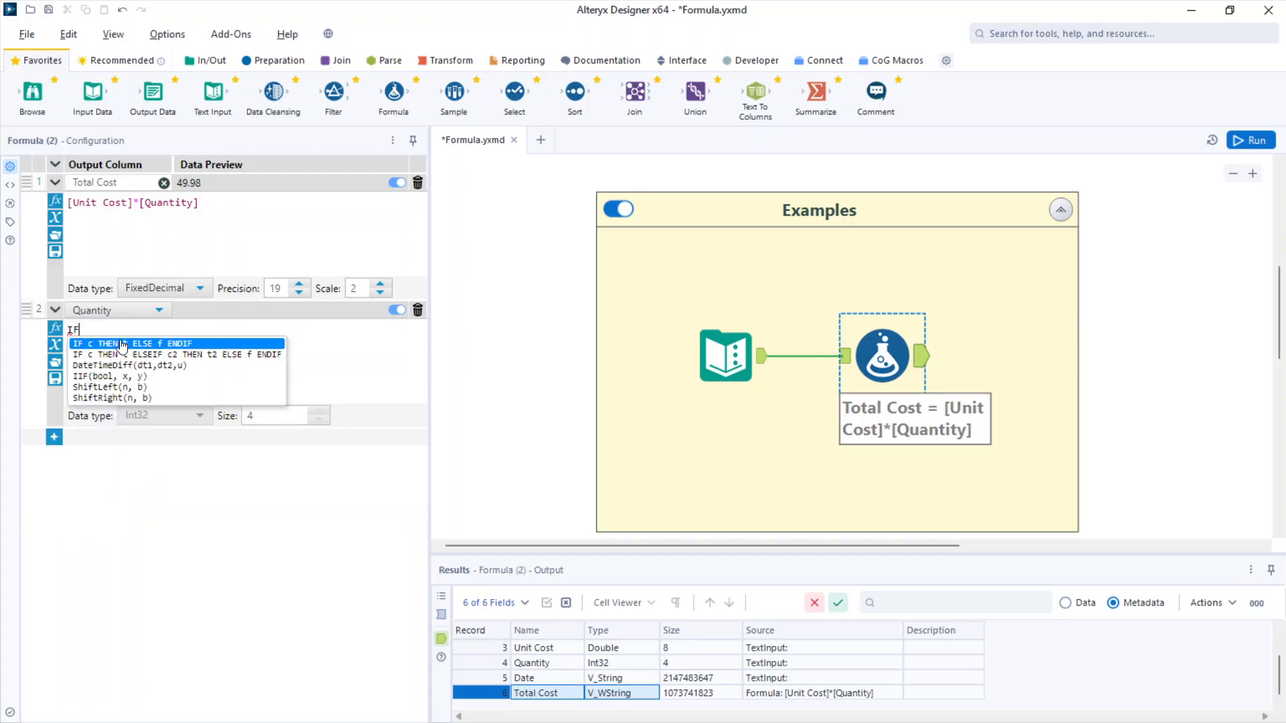
key("BackSpace")
type("IF(")
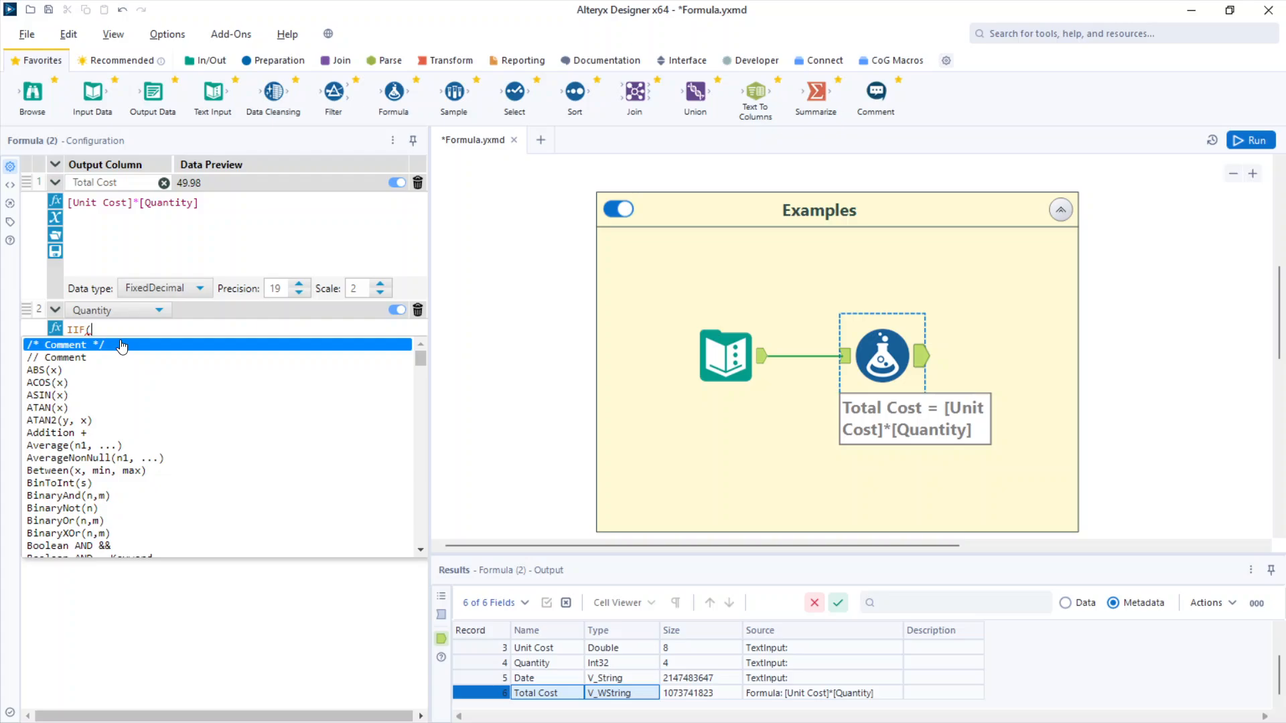
type("IsNull(")
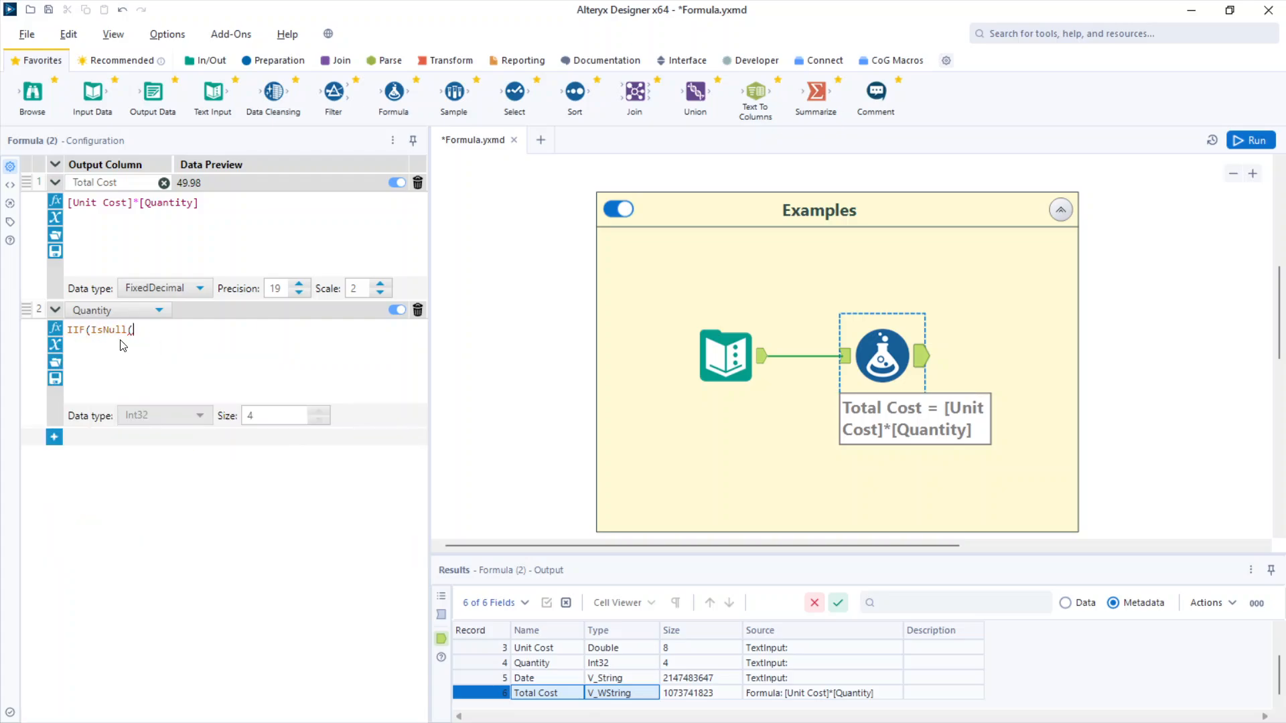
type("[Quantity]),0,[Quan")
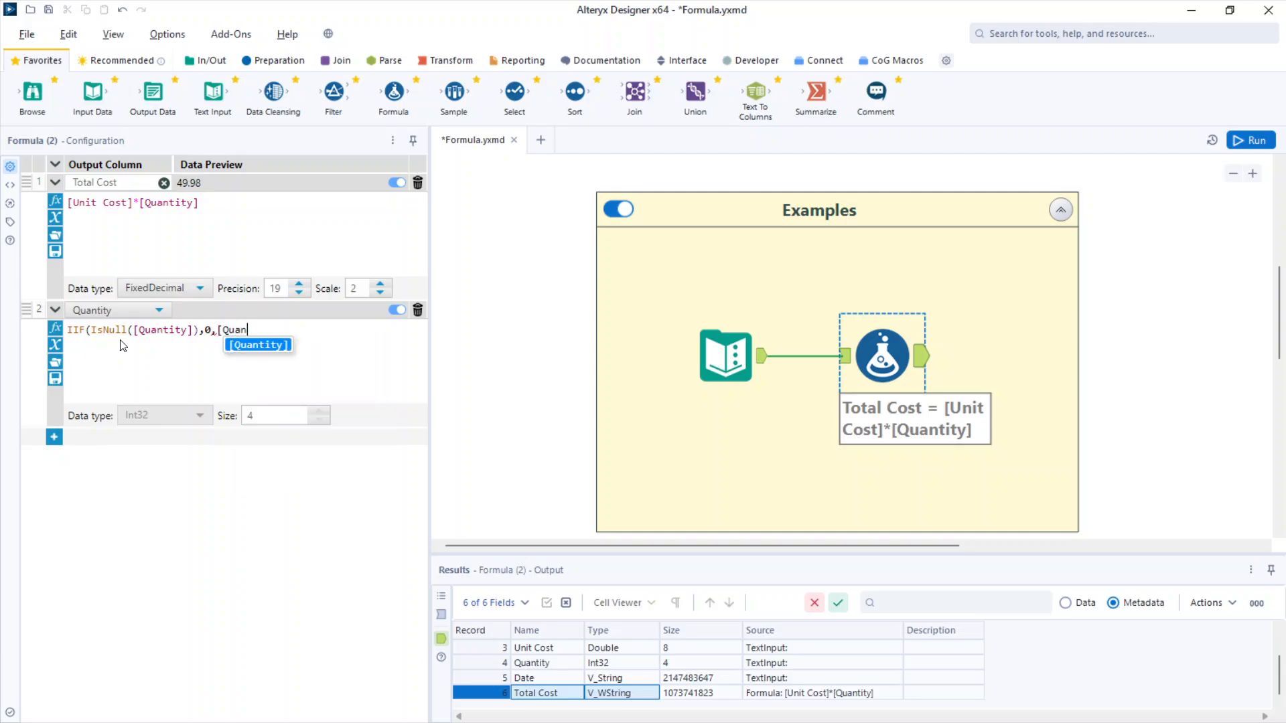
key("Return")
type(")")
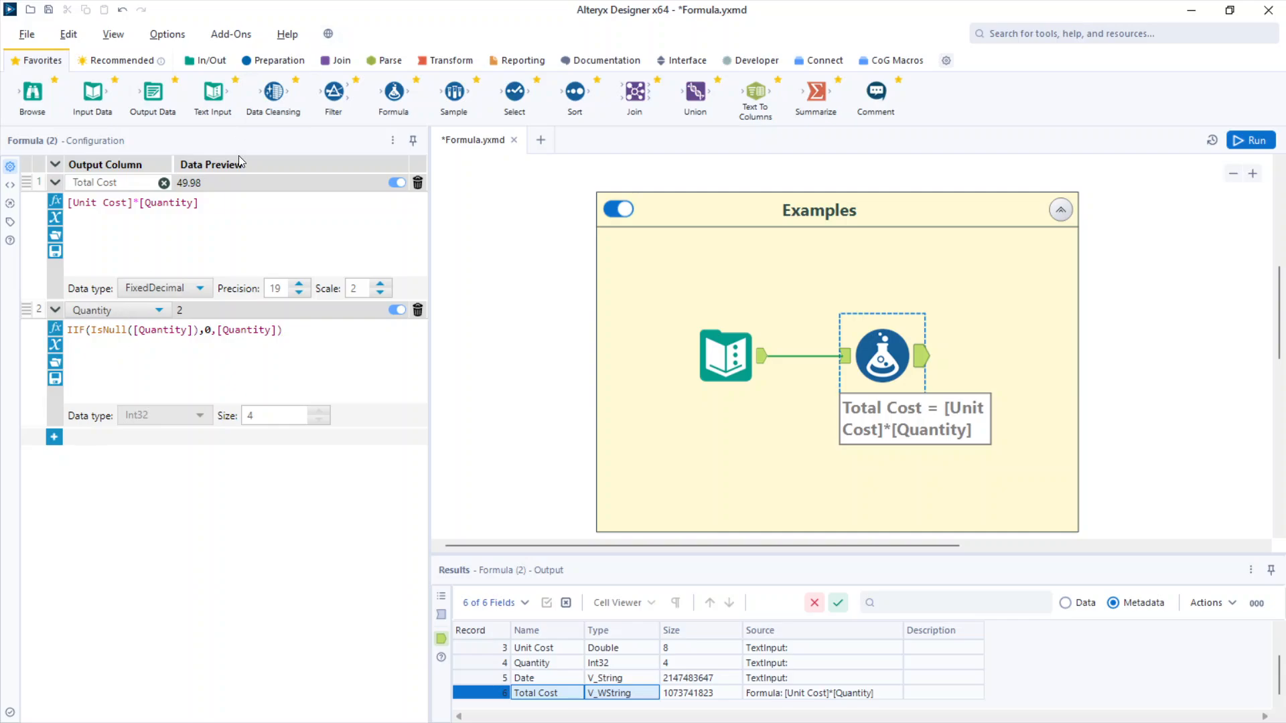
Step: Move the Quantity expression above the Total Cost expression so it is evaluated first
left_click_drag(204, 331, 278, 328)
left_click(326, 331)
left_click_drag(35, 314, 43, 188)
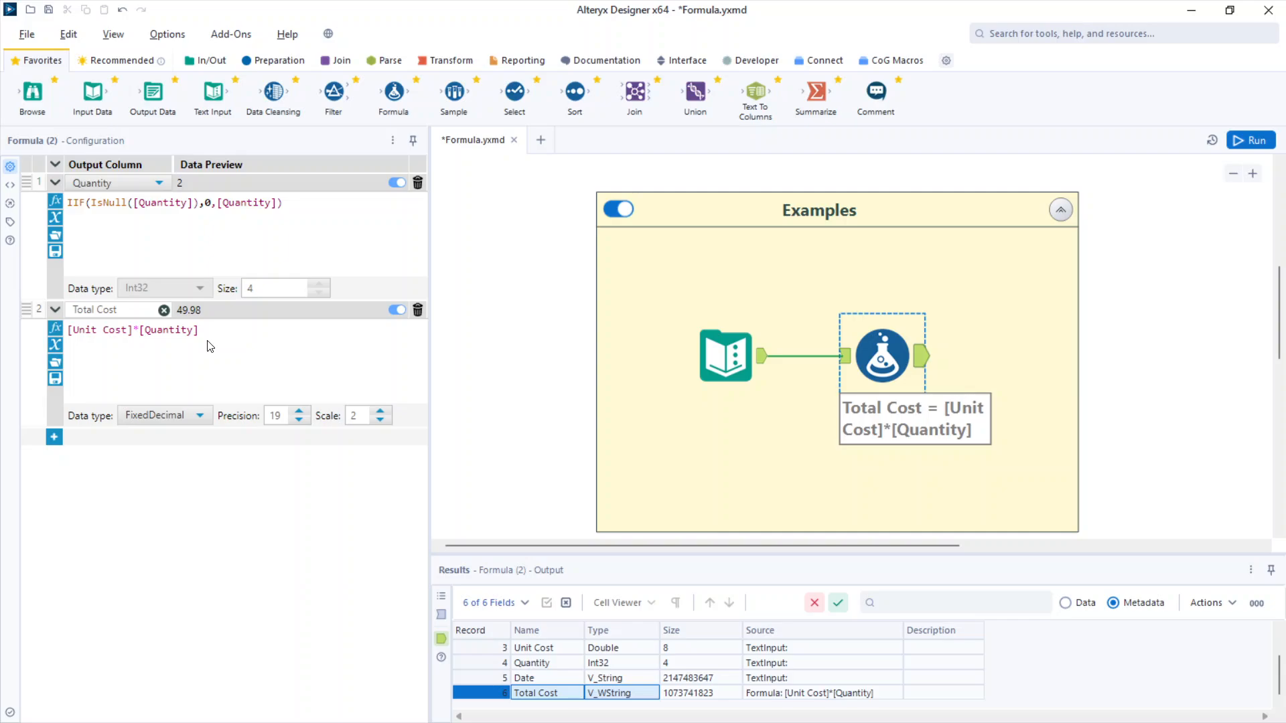
Step: Run the workflow and check the Quantity, Total Cost and Code values in the Formula tool's output data
key("ctrl+r")
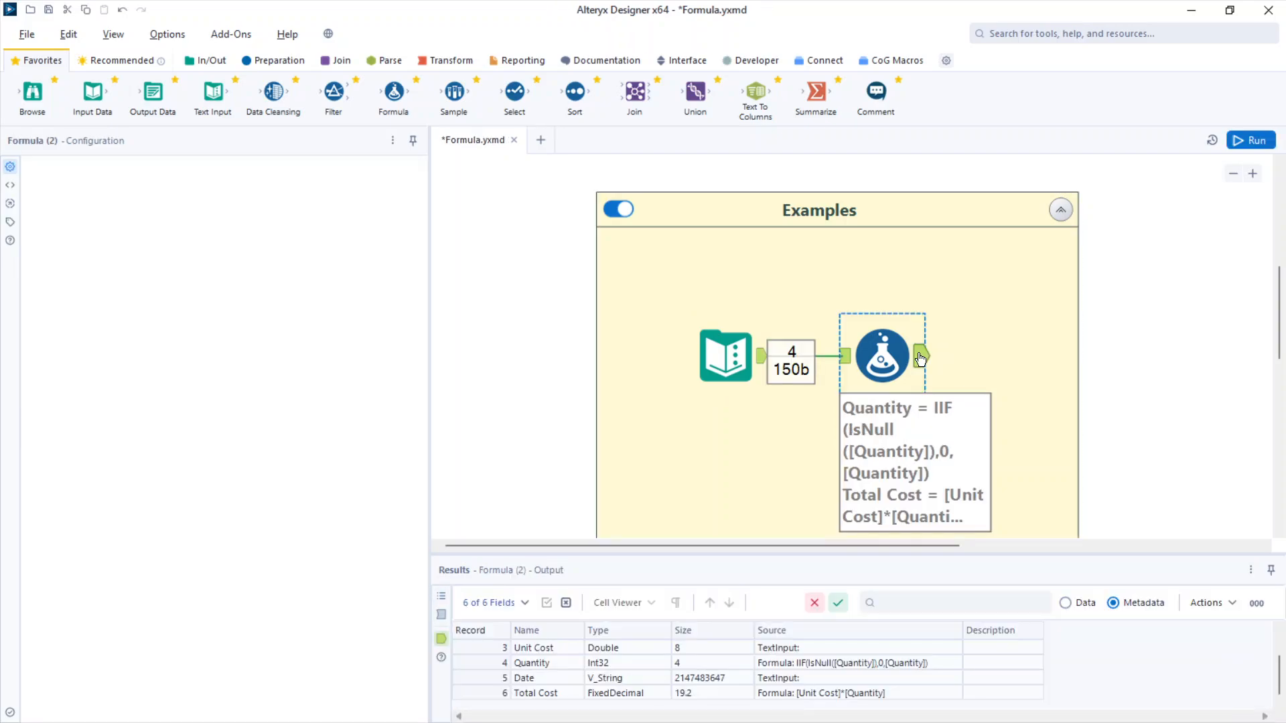
left_click(1065, 603)
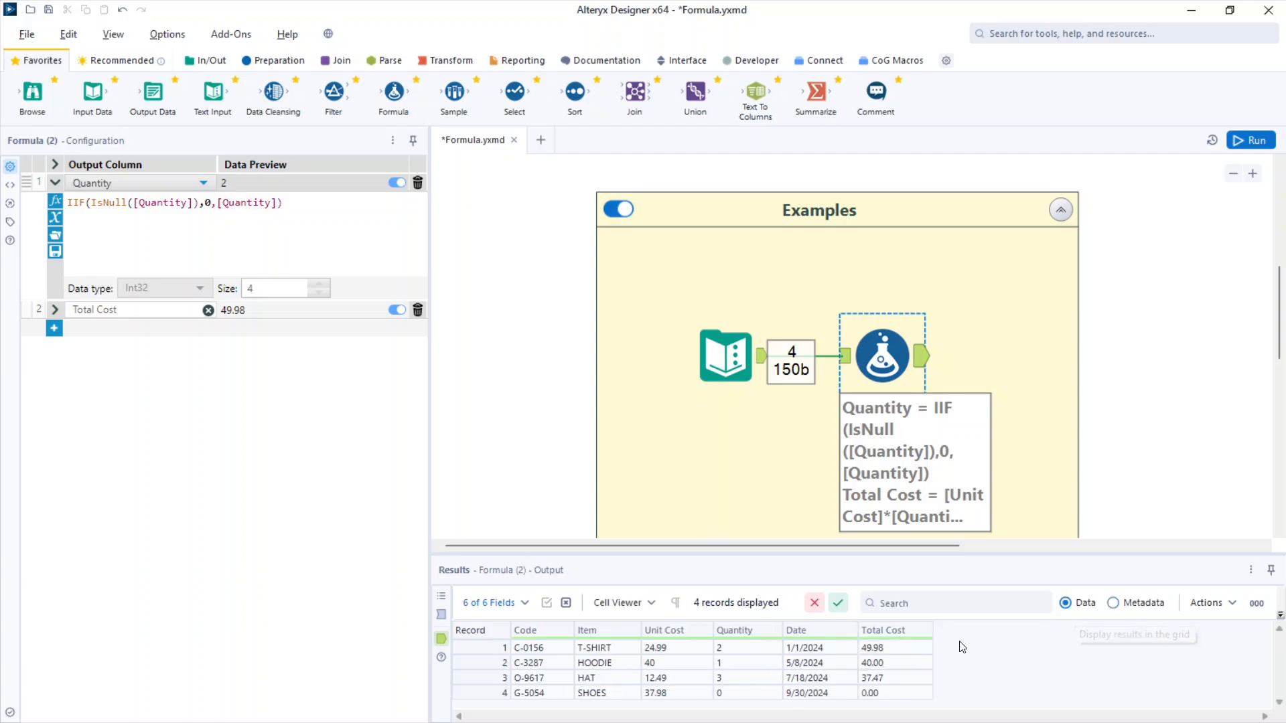
left_click(868, 697)
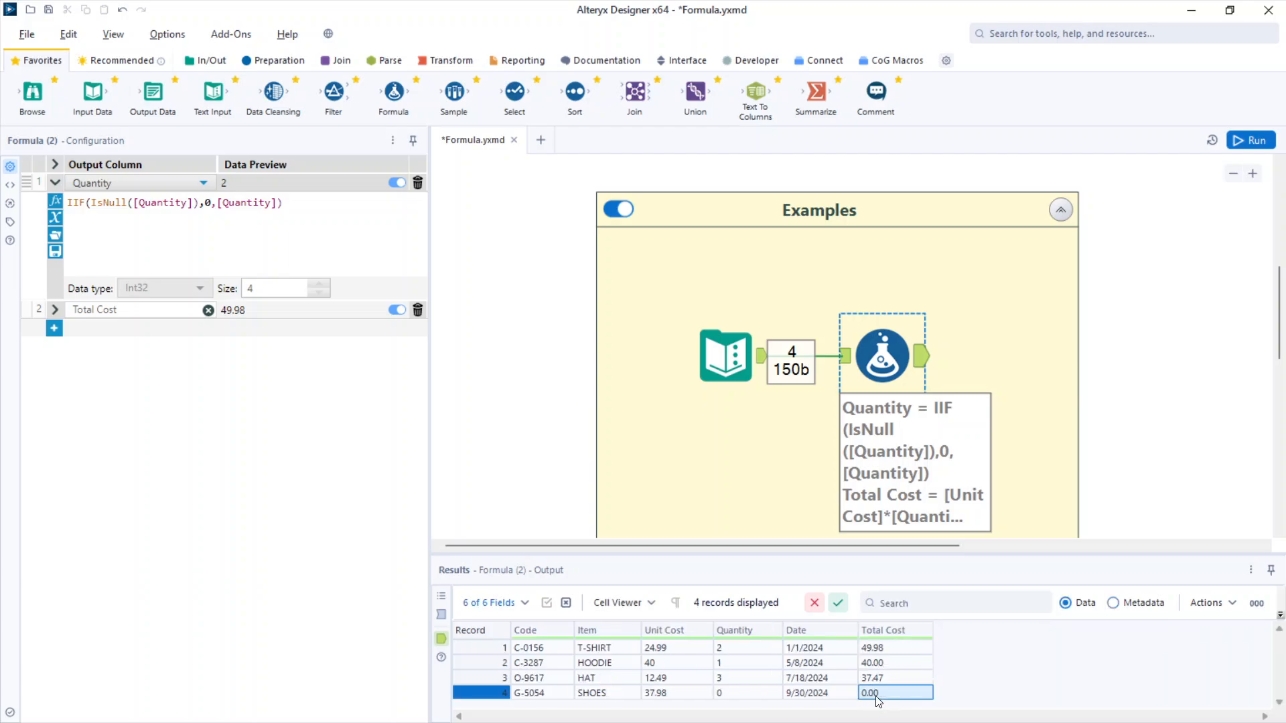
left_click(732, 697)
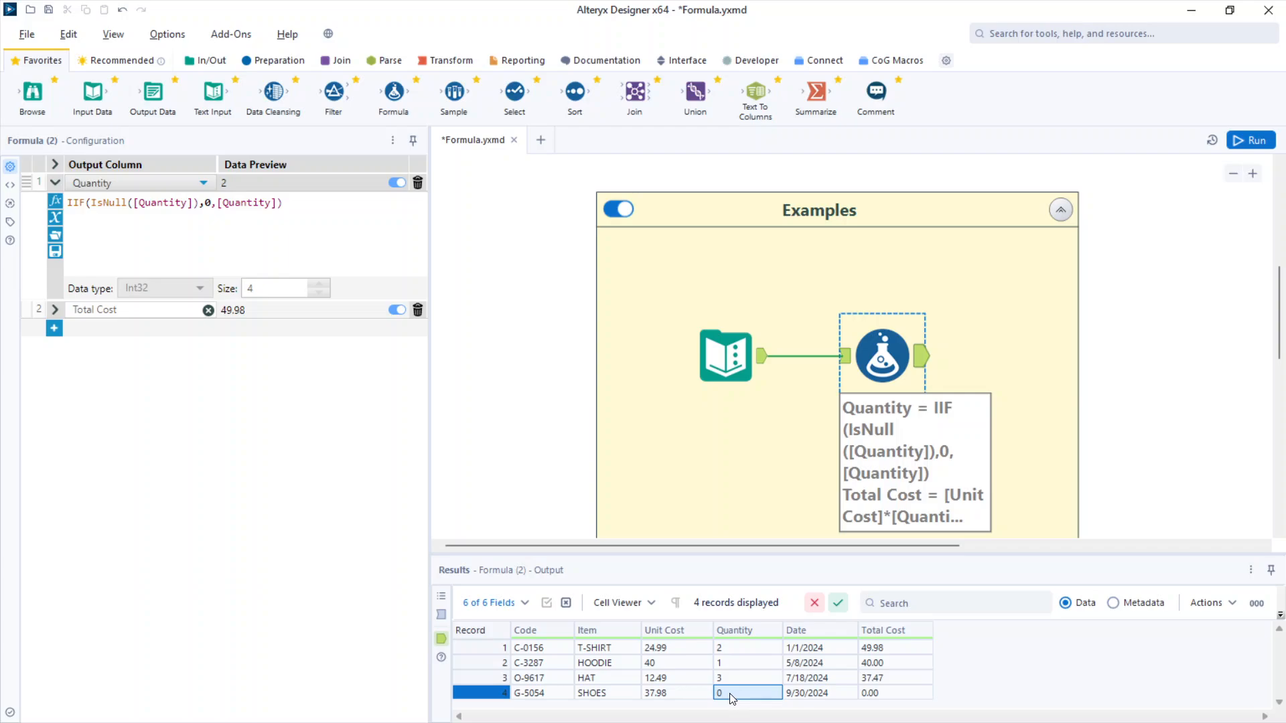
left_click_drag(874, 647, 878, 694)
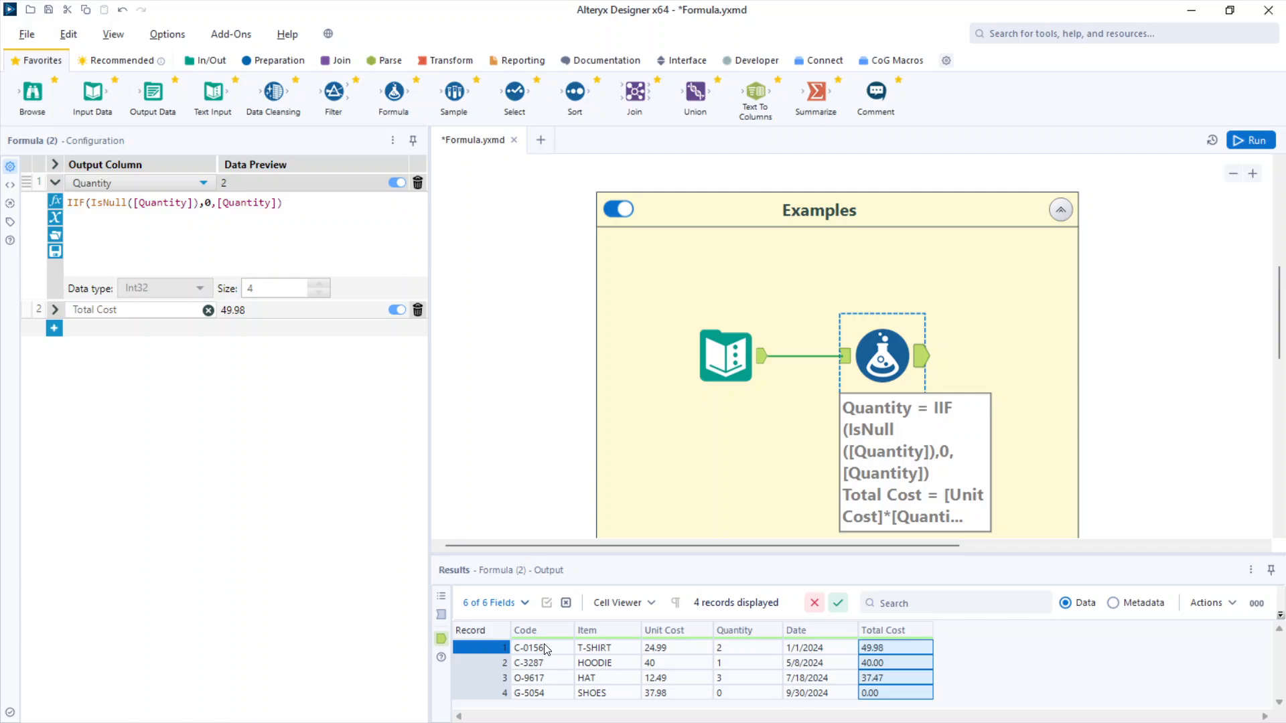
left_click_drag(536, 648, 544, 689)
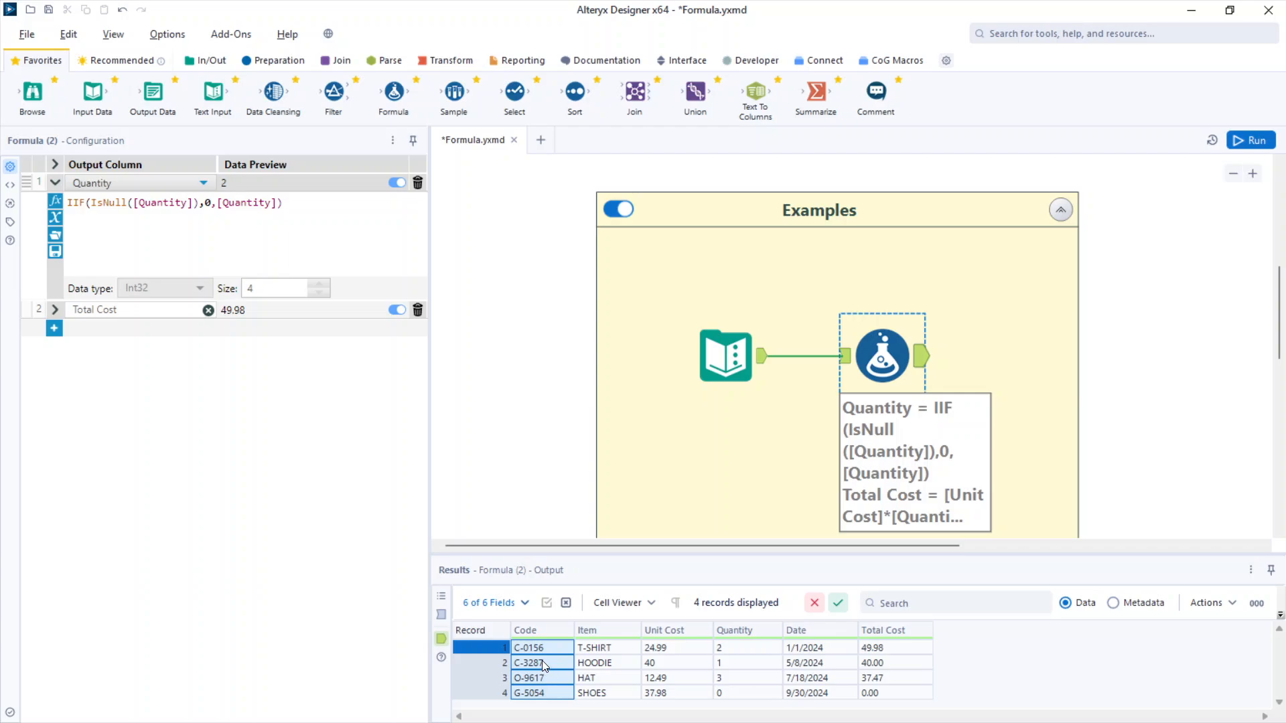
Step: Add a third expression that outputs to the existing Unit Cost column, with the formula [Unit Cost]*0.9
left_click(54, 328)
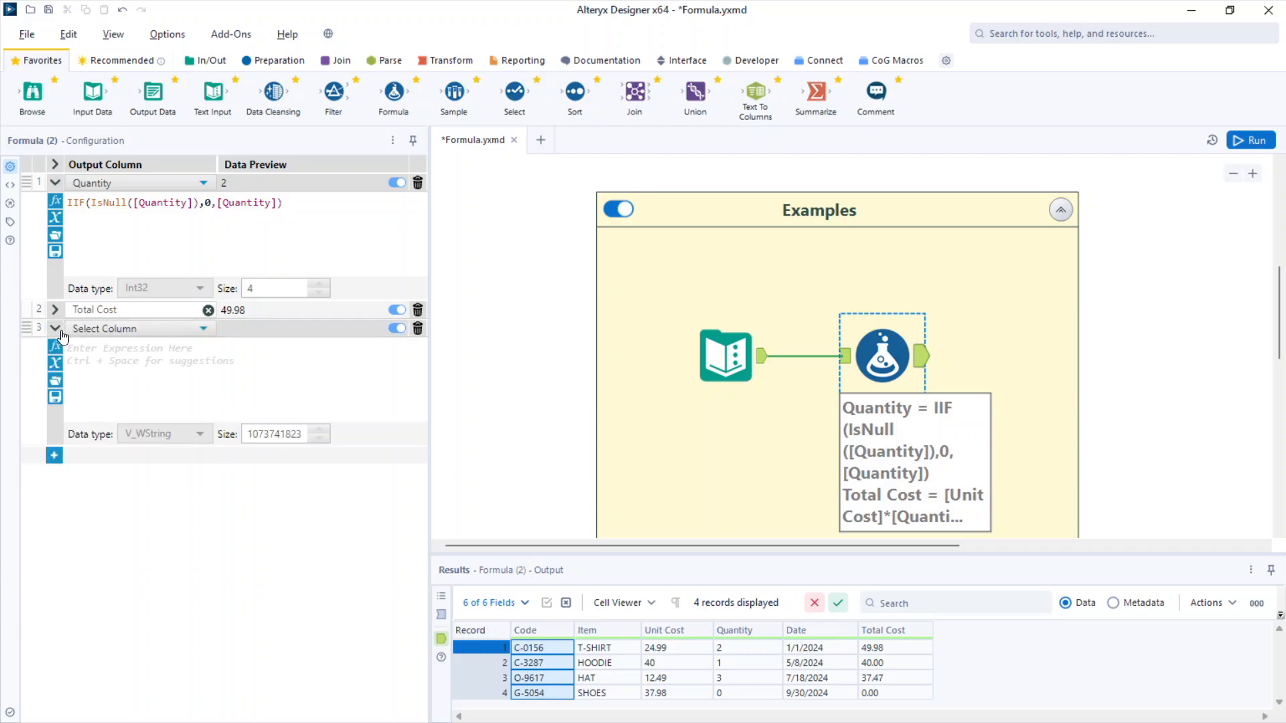
left_click(114, 329)
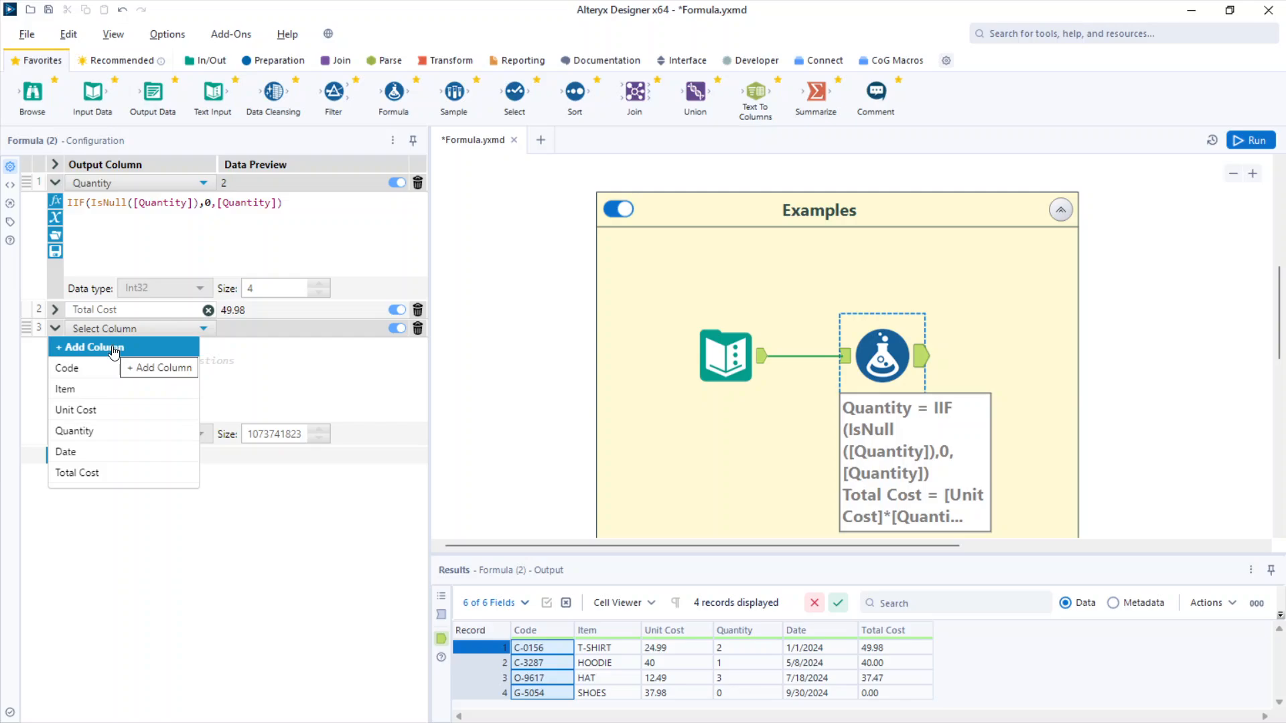
left_click(118, 418)
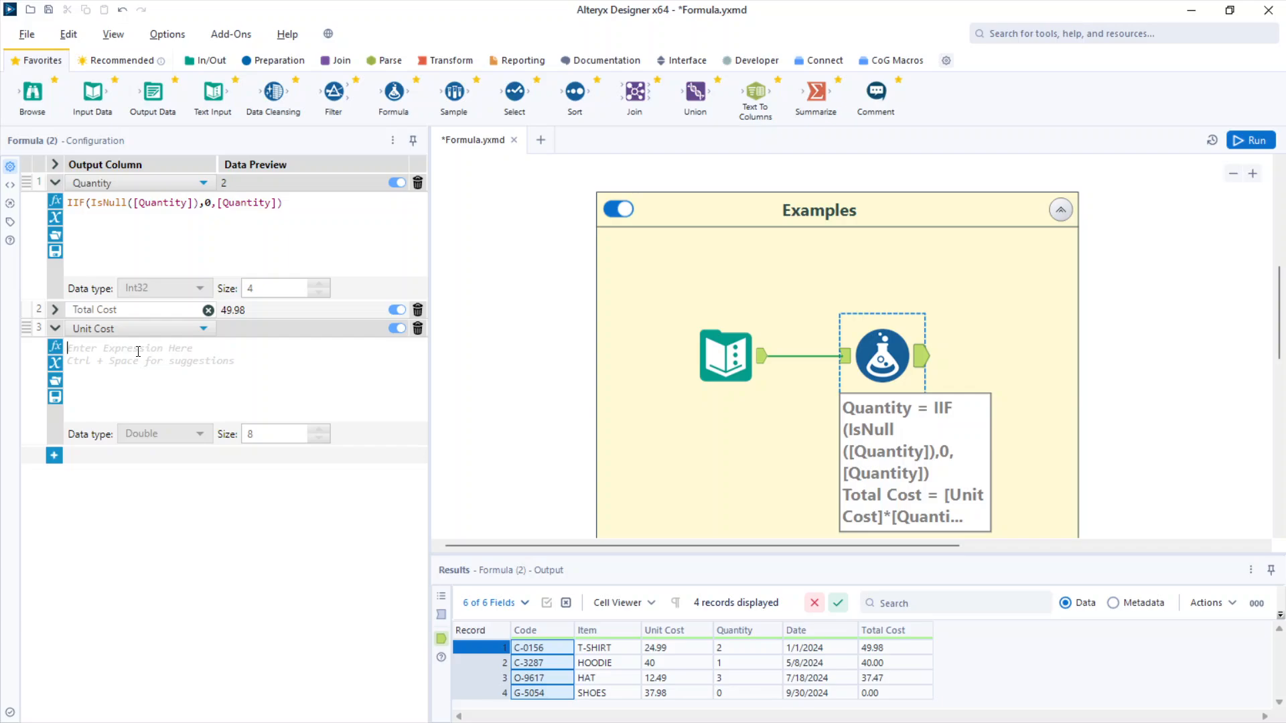
type("[Unit Cost]")
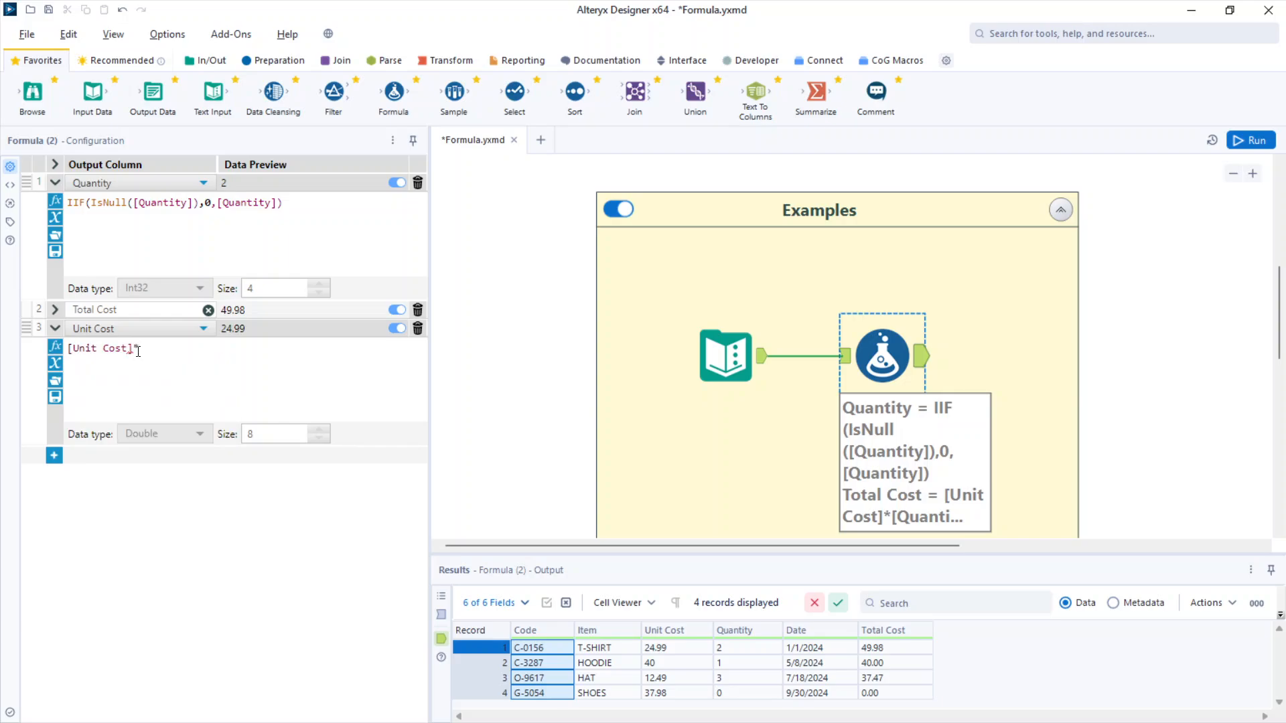
type("*0.9")
Step: Make the Unit Cost expression conditional: IF Contains([Code],"C") THEN [Unit Cost]*0.9 ELSE [Unit Cost] ENDIF
key("Return")
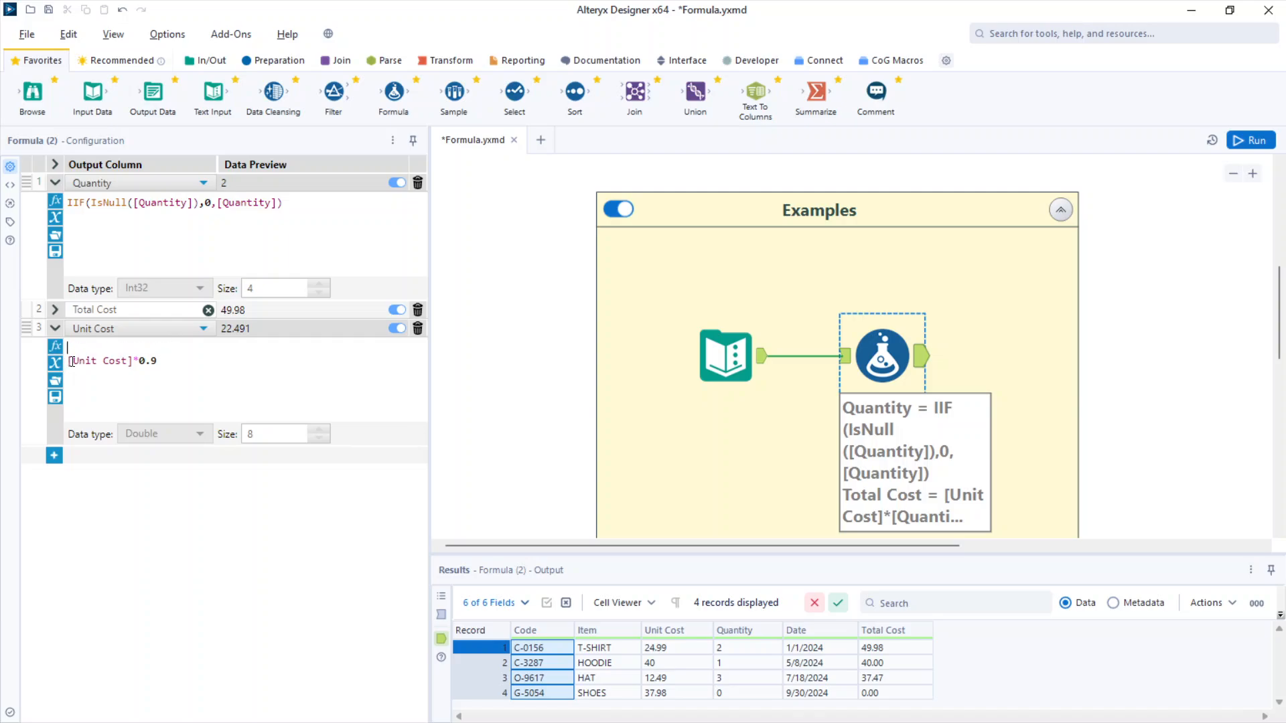
type("IF Con")
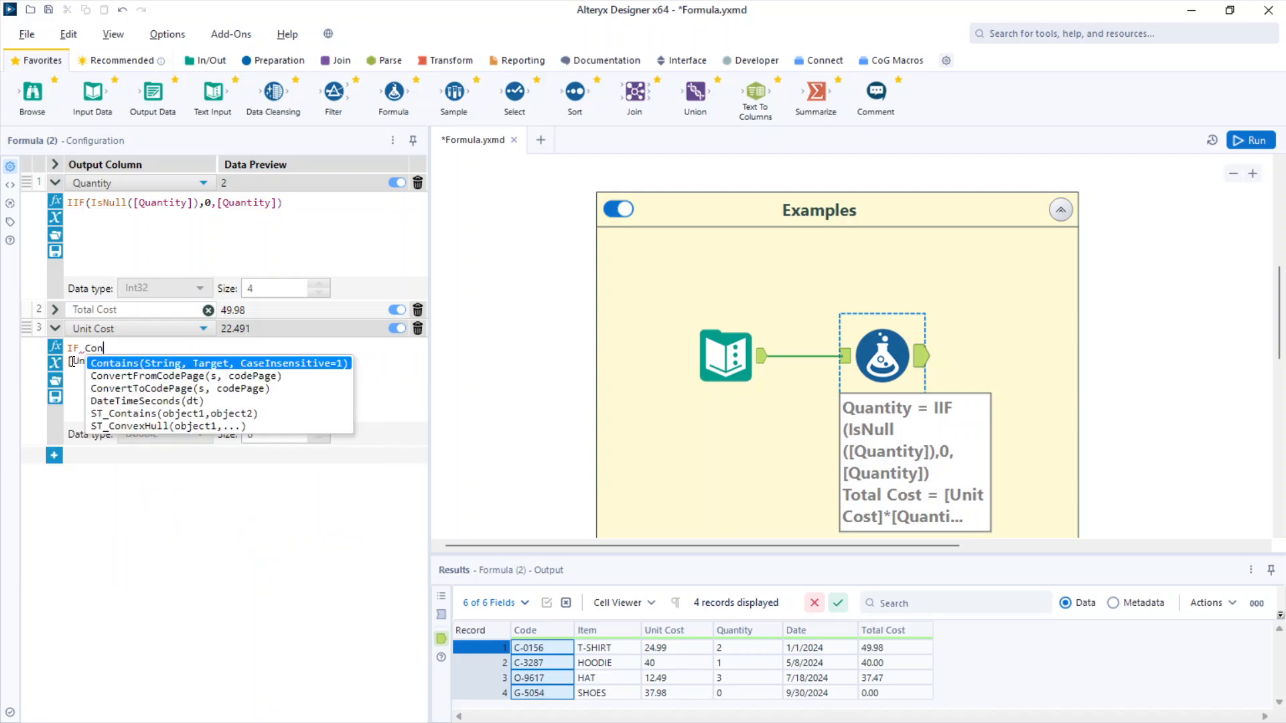
type("tains([")
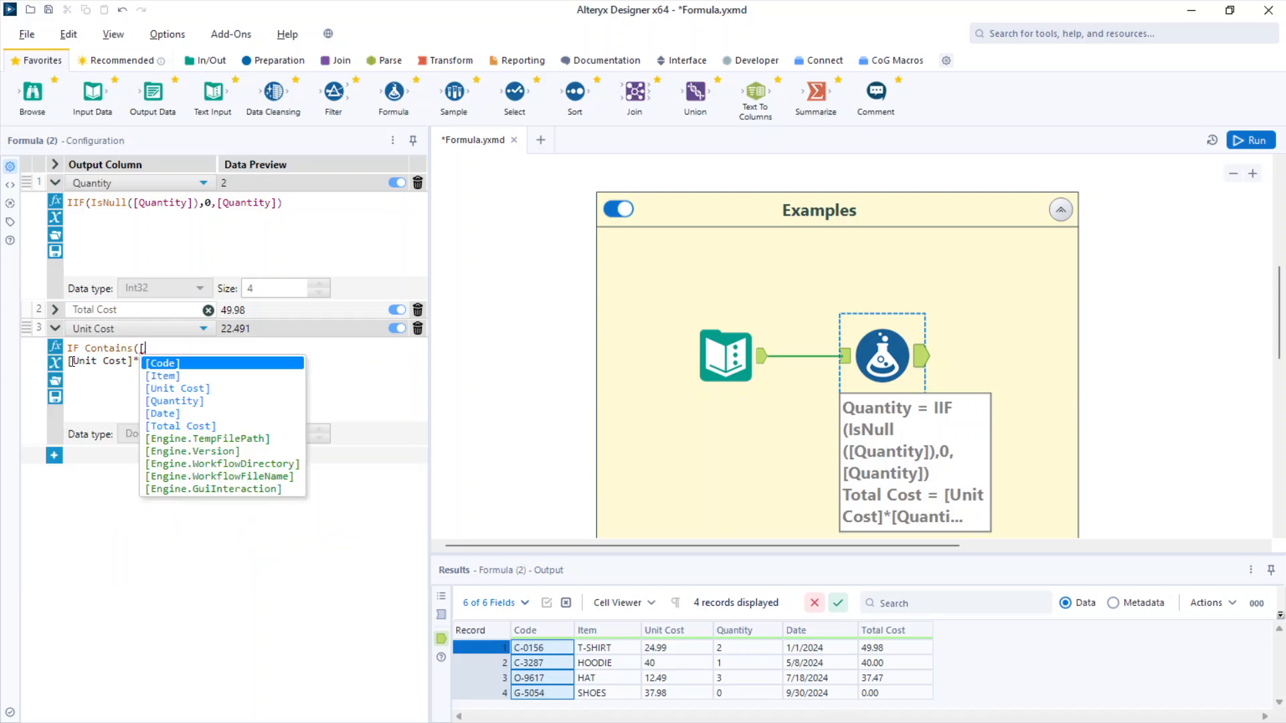
type("Code],")
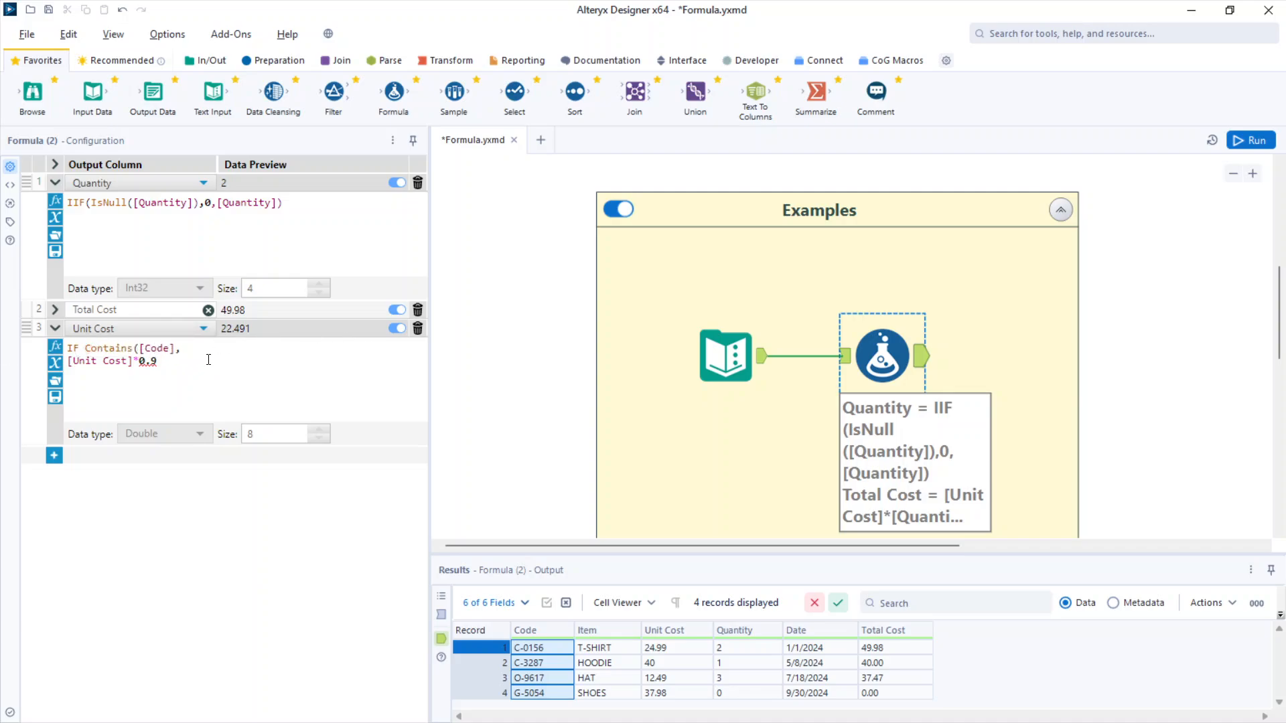
type("\"C\") ")
type("THEN")
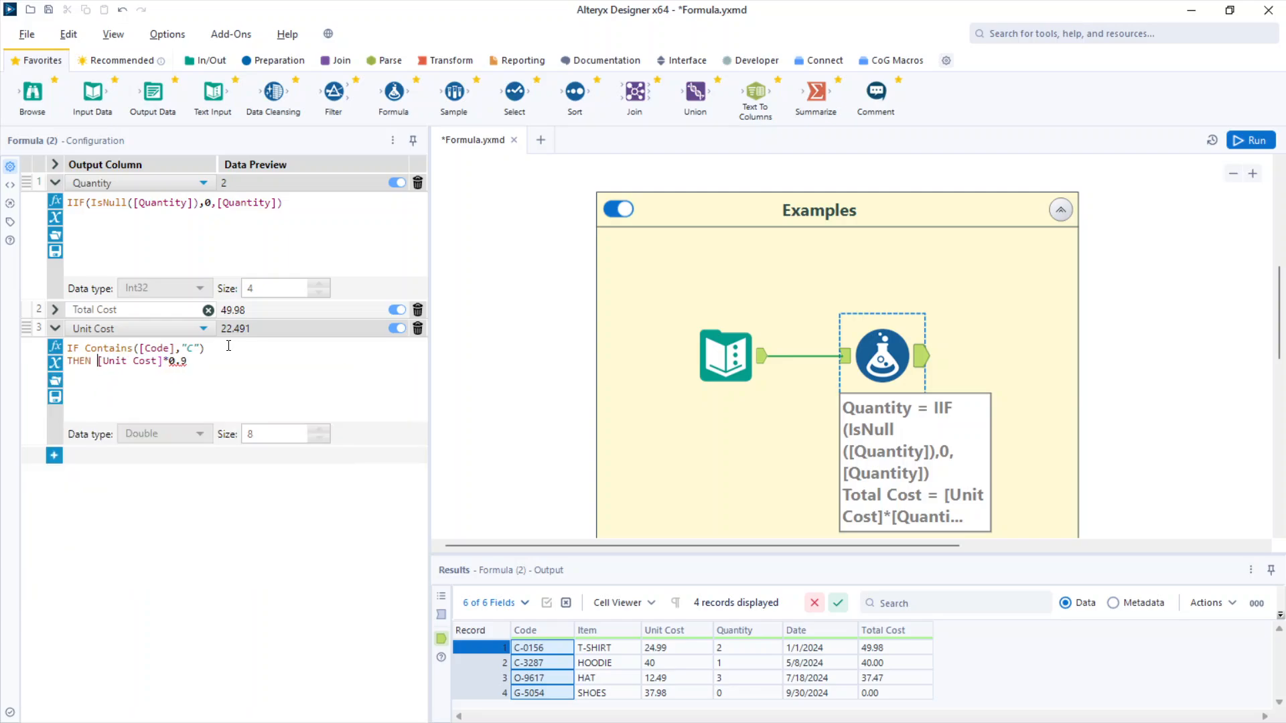
left_click(215, 366)
type("ELSE ")
type("[Unit Cost] ")
type("ENDIF")
left_click_drag(119, 390, 59, 348)
left_click(134, 392)
Step: Save the Unit Cost expression for reuse under the name IF Contains
left_click(55, 396)
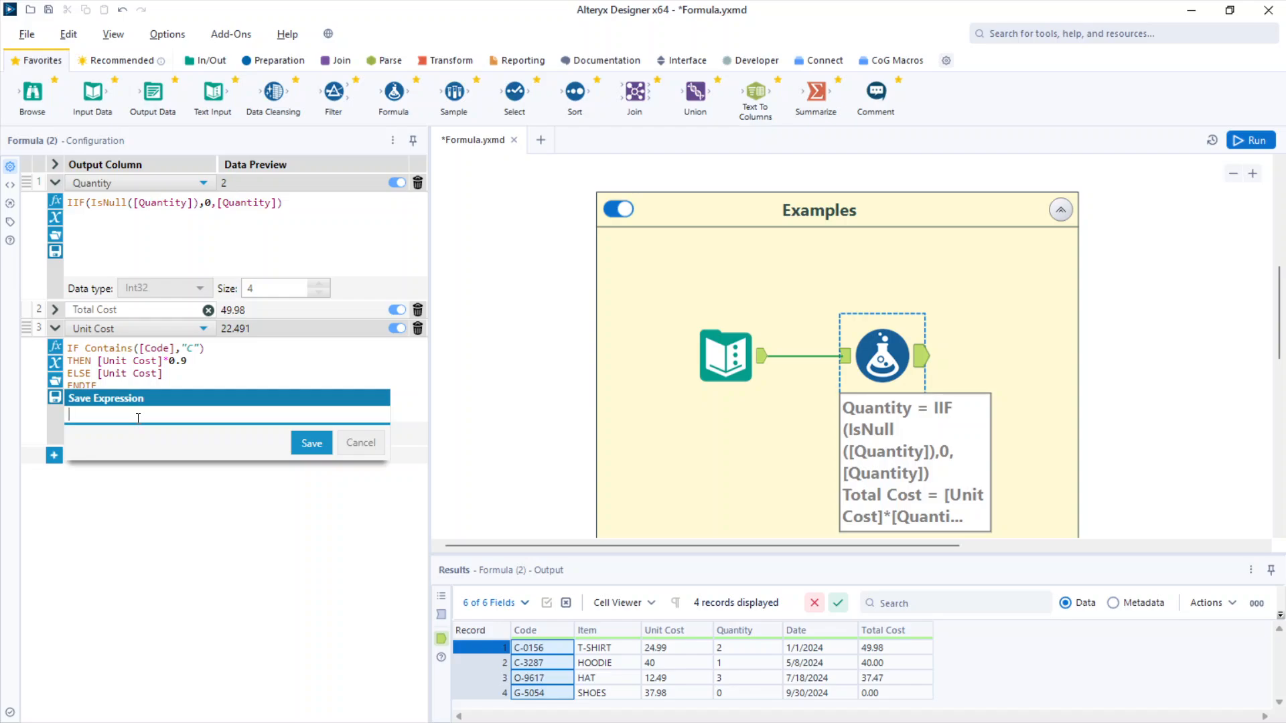
type("IF Contains")
left_click(306, 442)
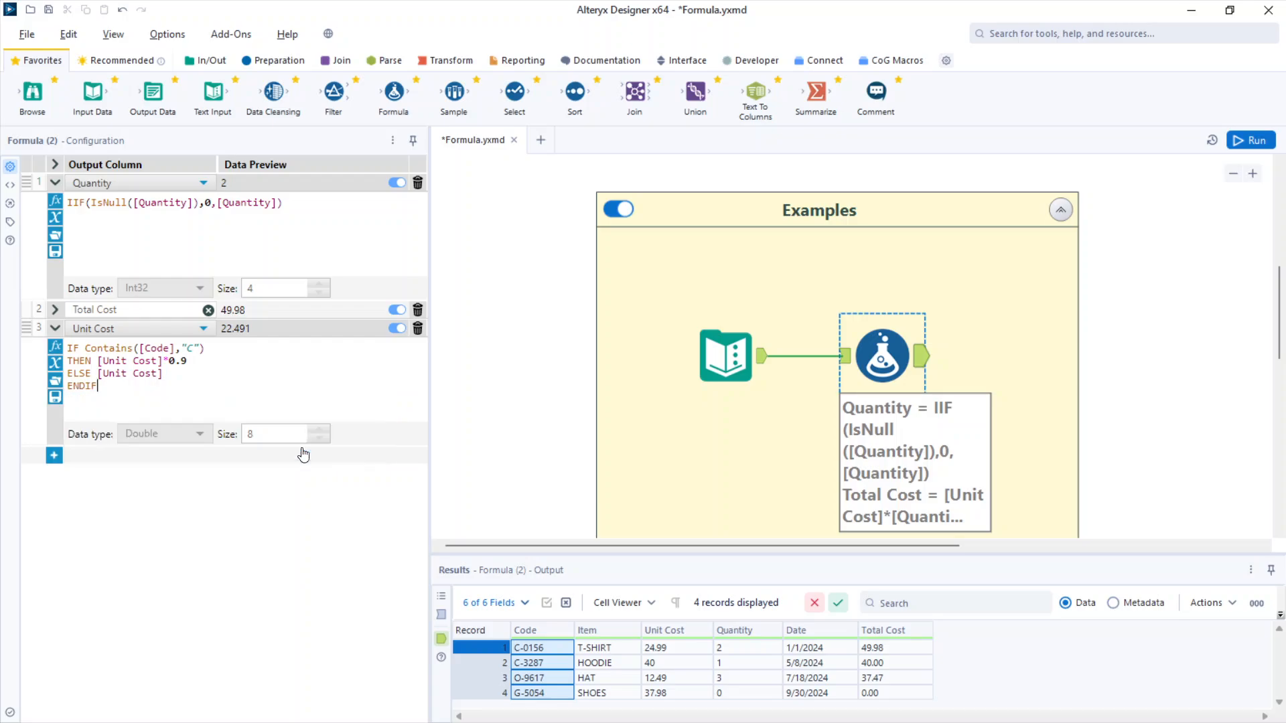
Step: Delete the Hello entry from the saved expressions and return to the Unit Cost expression
left_click(56, 387)
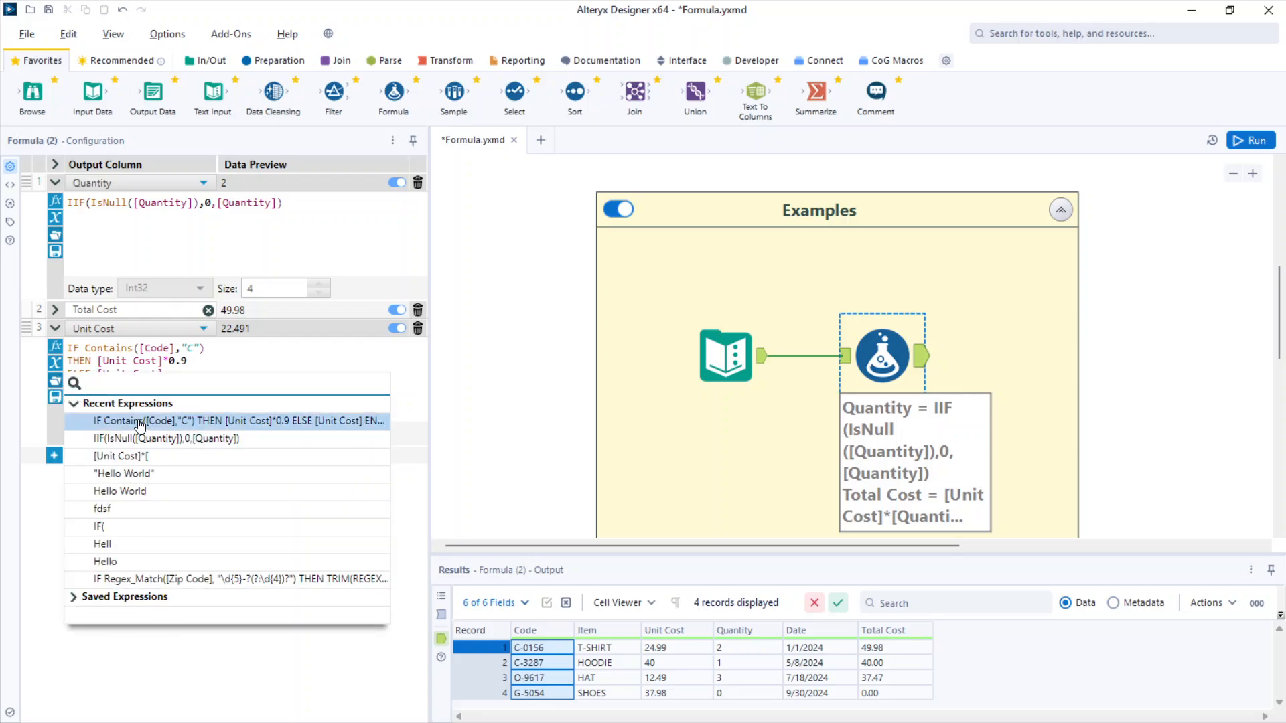
left_click(145, 596)
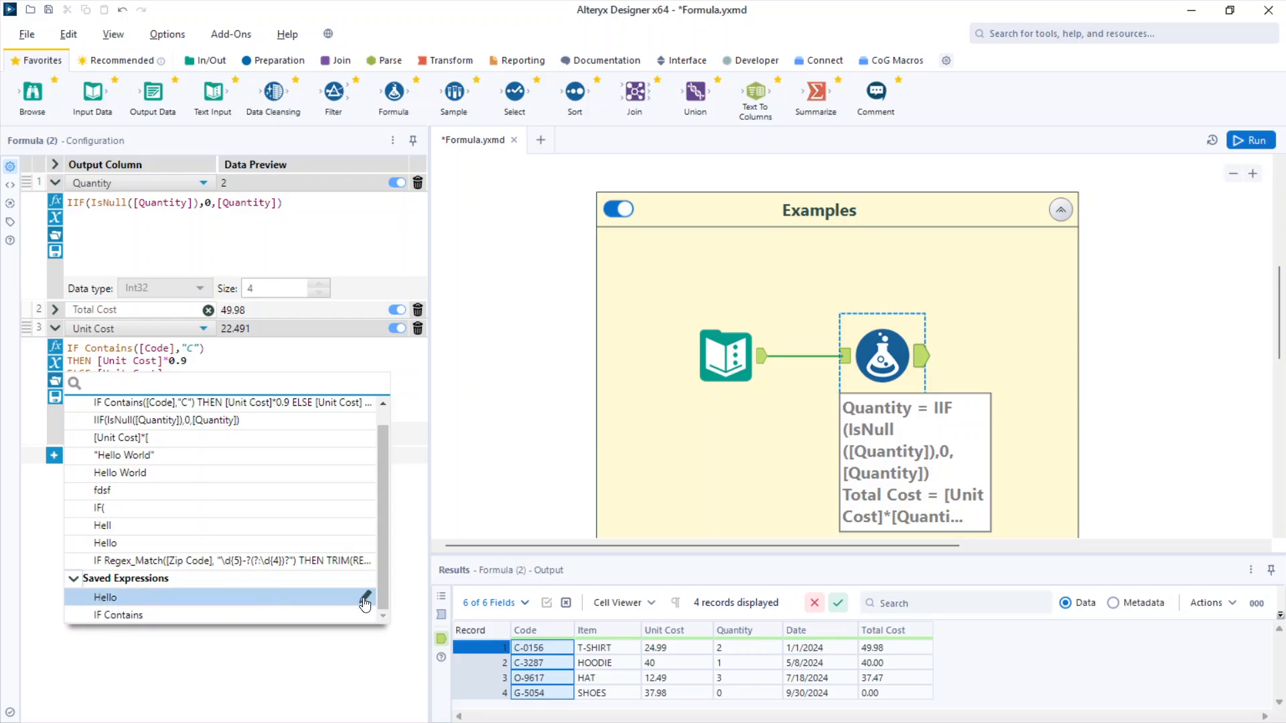
left_click(365, 598)
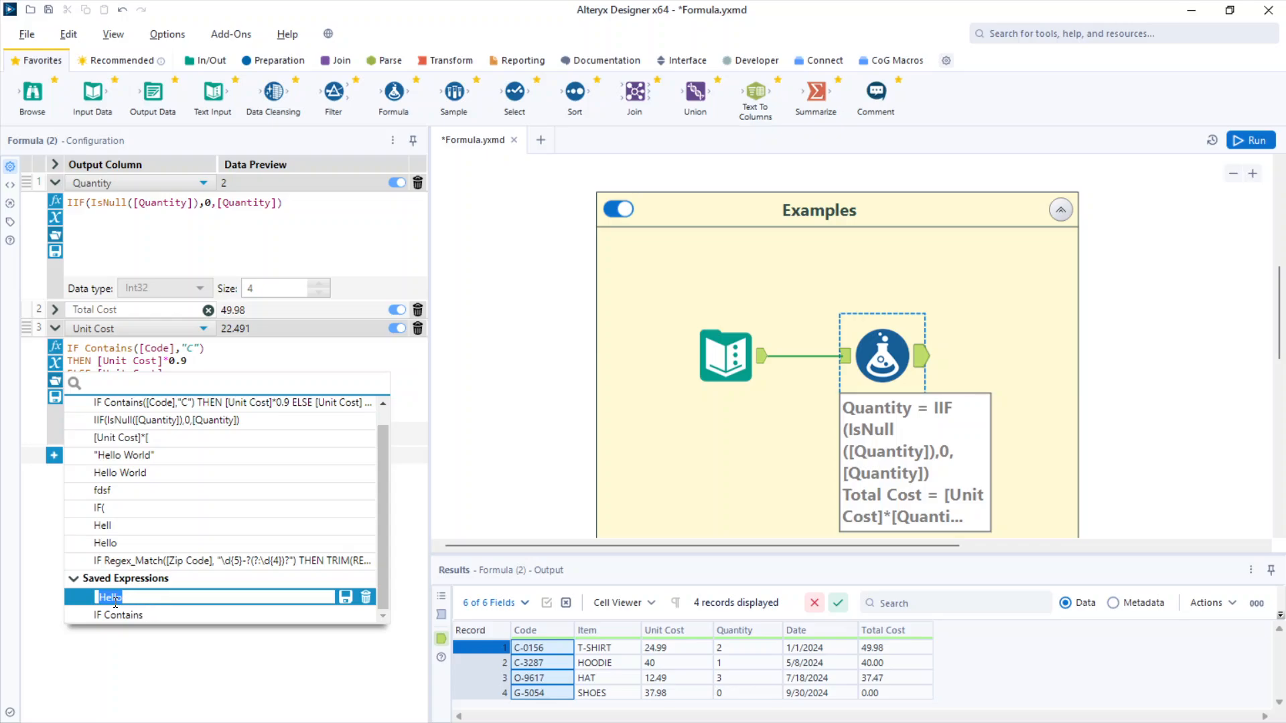
left_click(366, 601)
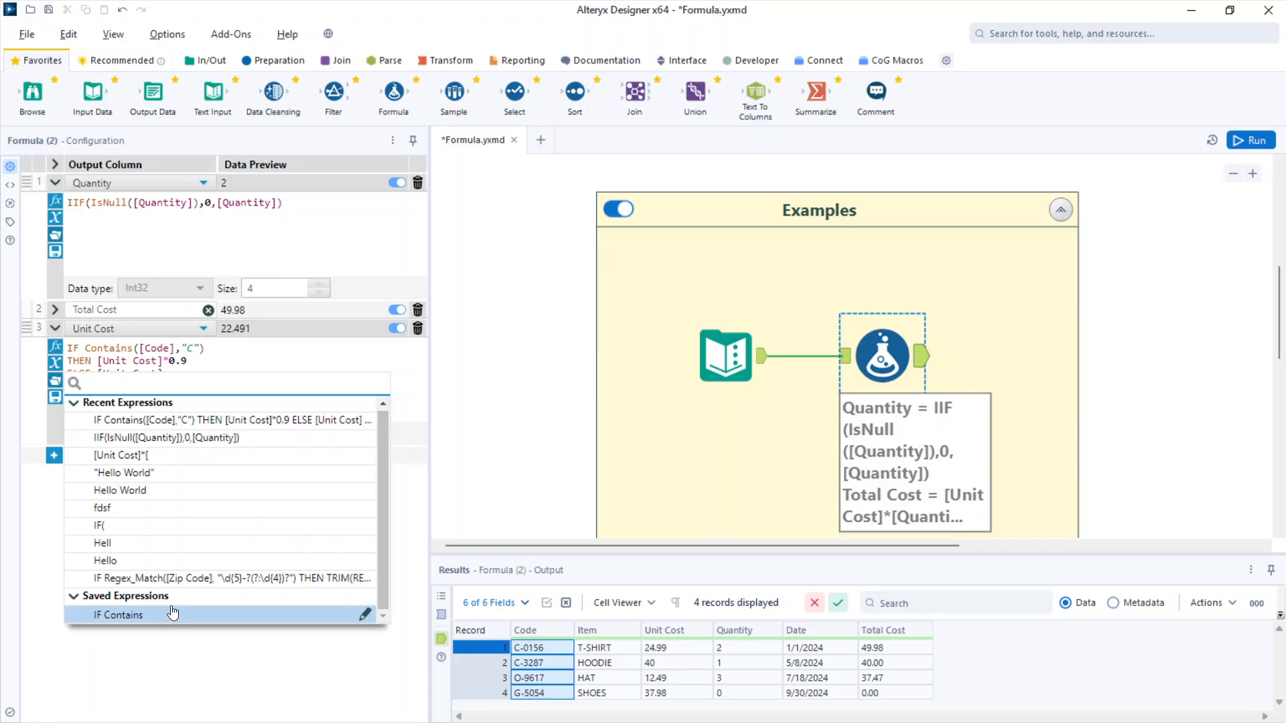
left_click(236, 360)
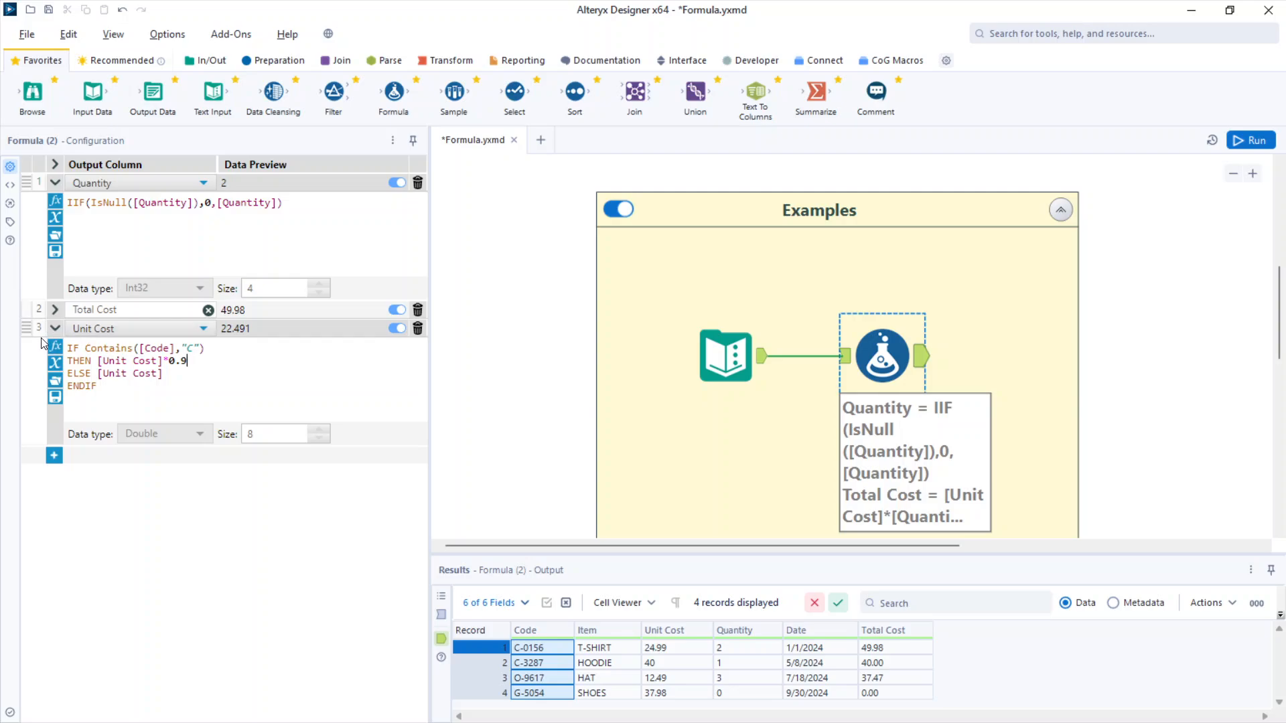
Step: Move the Unit Cost expression to first place, then rerun the workflow and check the Unit Cost and Total Cost output
left_click_drag(26, 328, 32, 187)
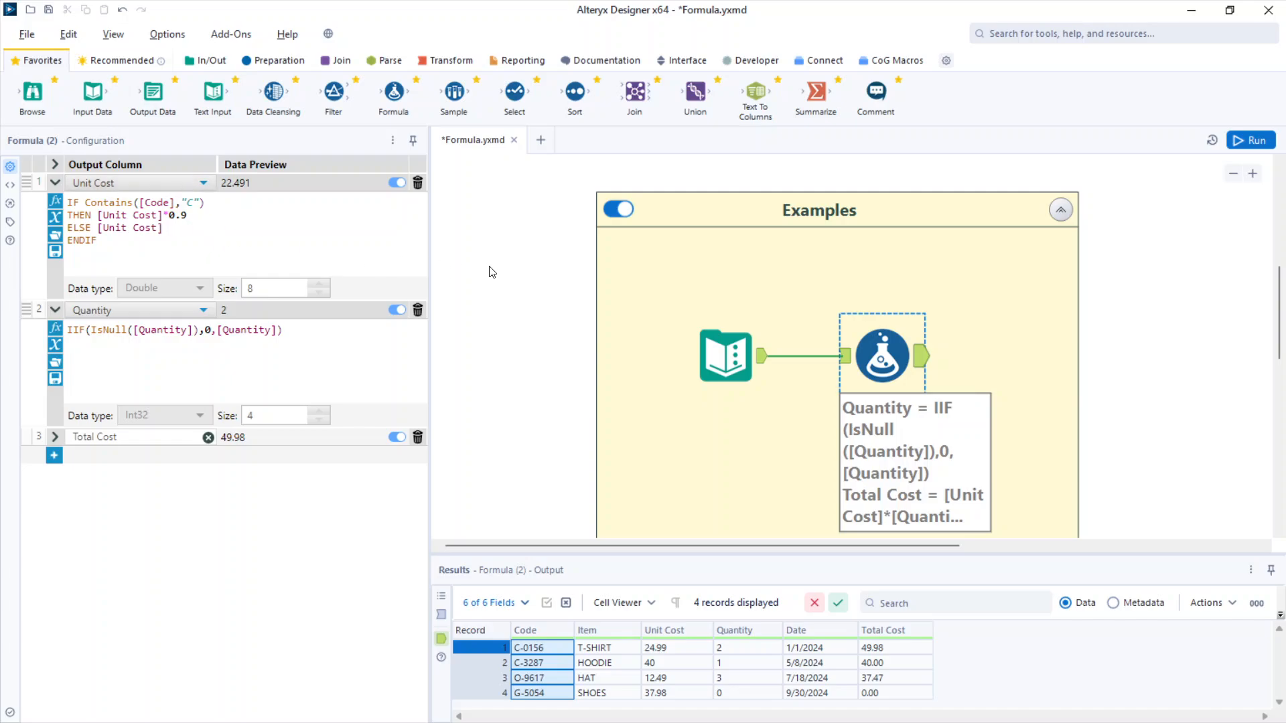
key("ctrl+r")
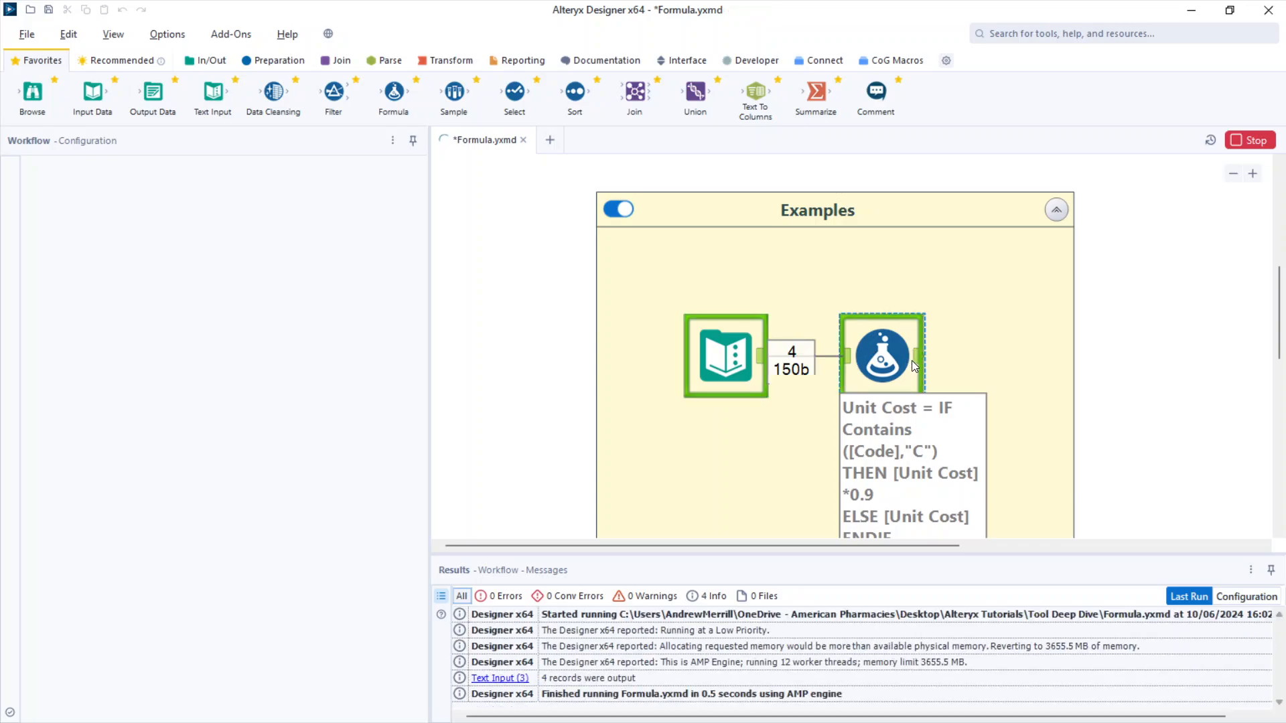
left_click(860, 360)
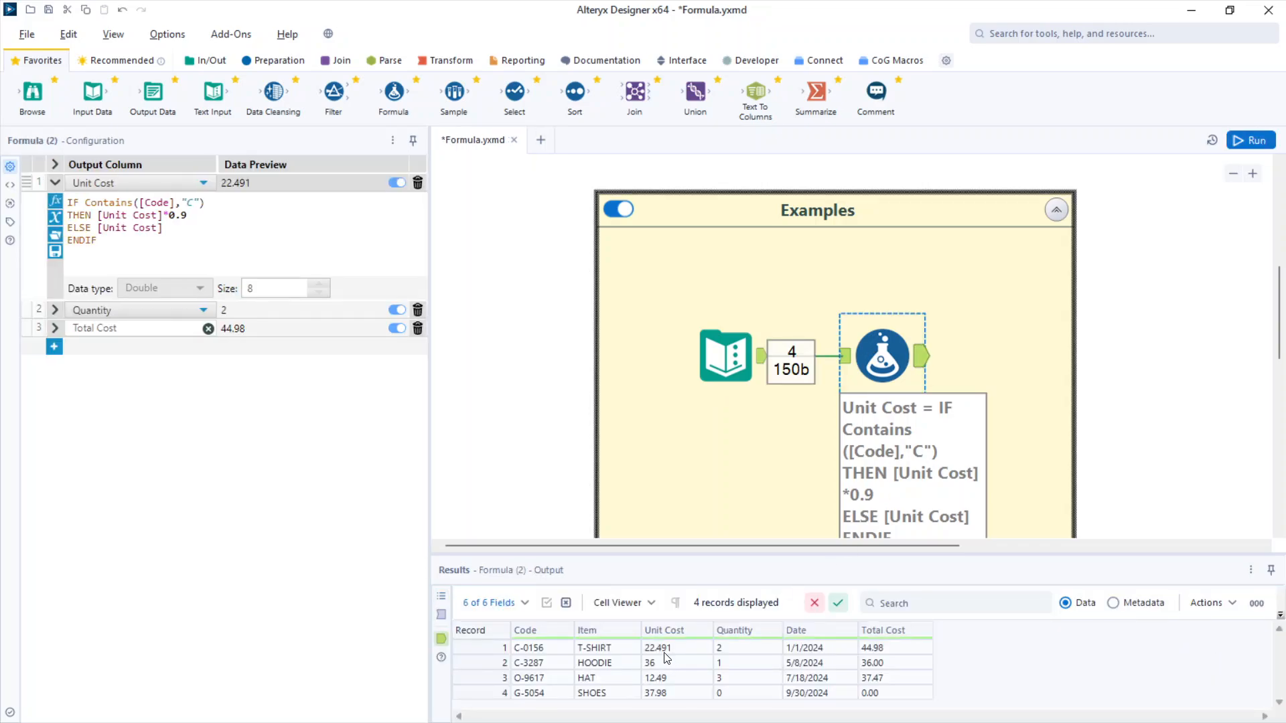
left_click_drag(669, 650, 670, 667)
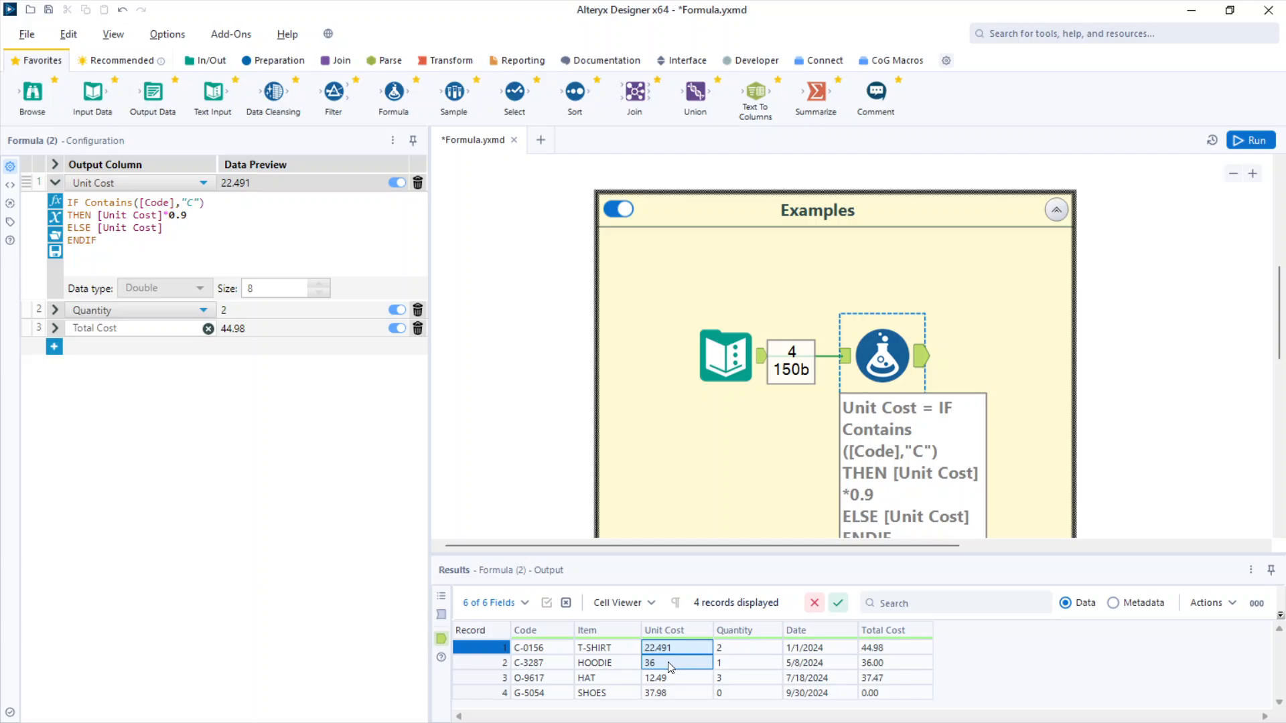
left_click_drag(876, 649, 894, 689)
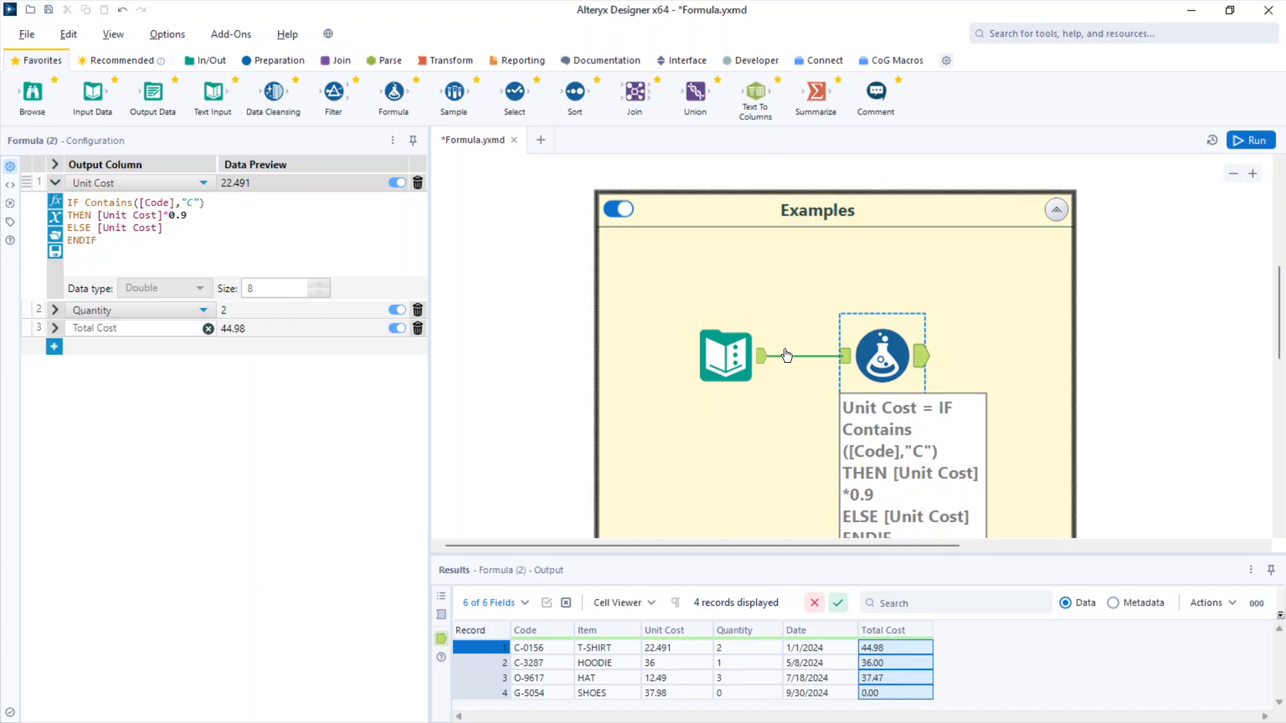
Step: Examine the values of the Date column in the Text Input tool
left_click(737, 360, "ctrl")
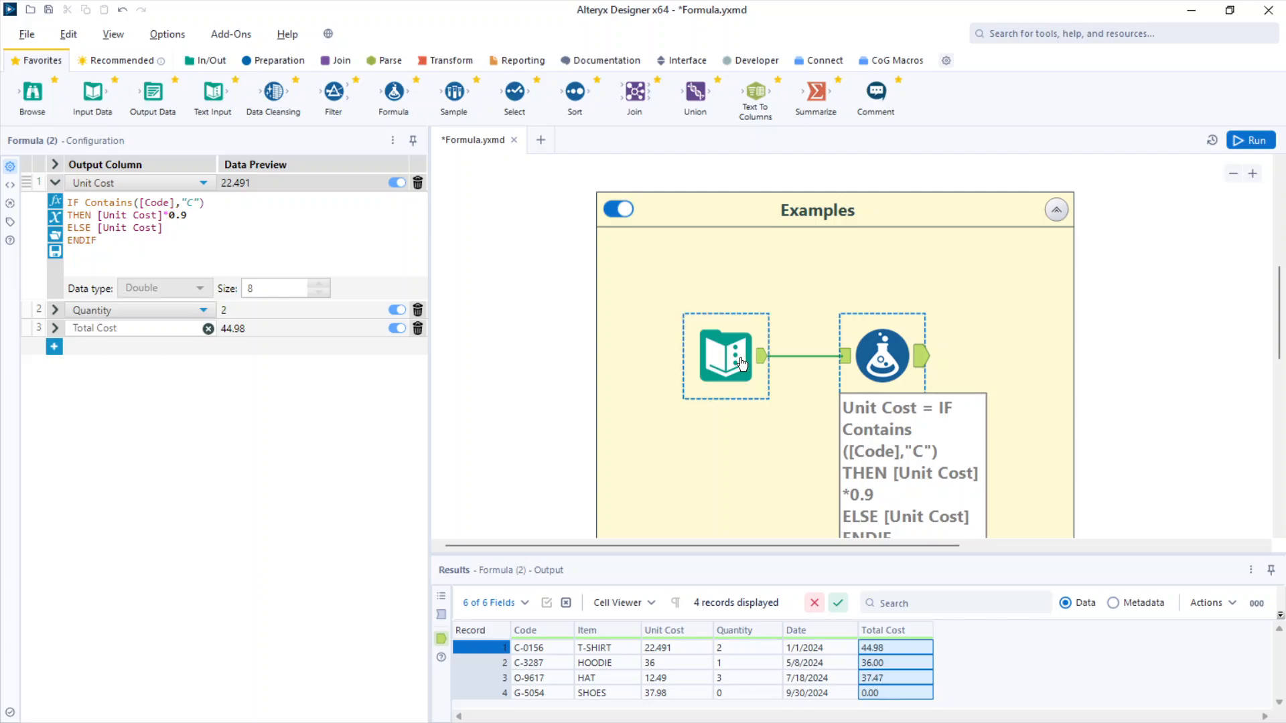
left_click(742, 363)
left_click_drag(249, 203, 258, 251)
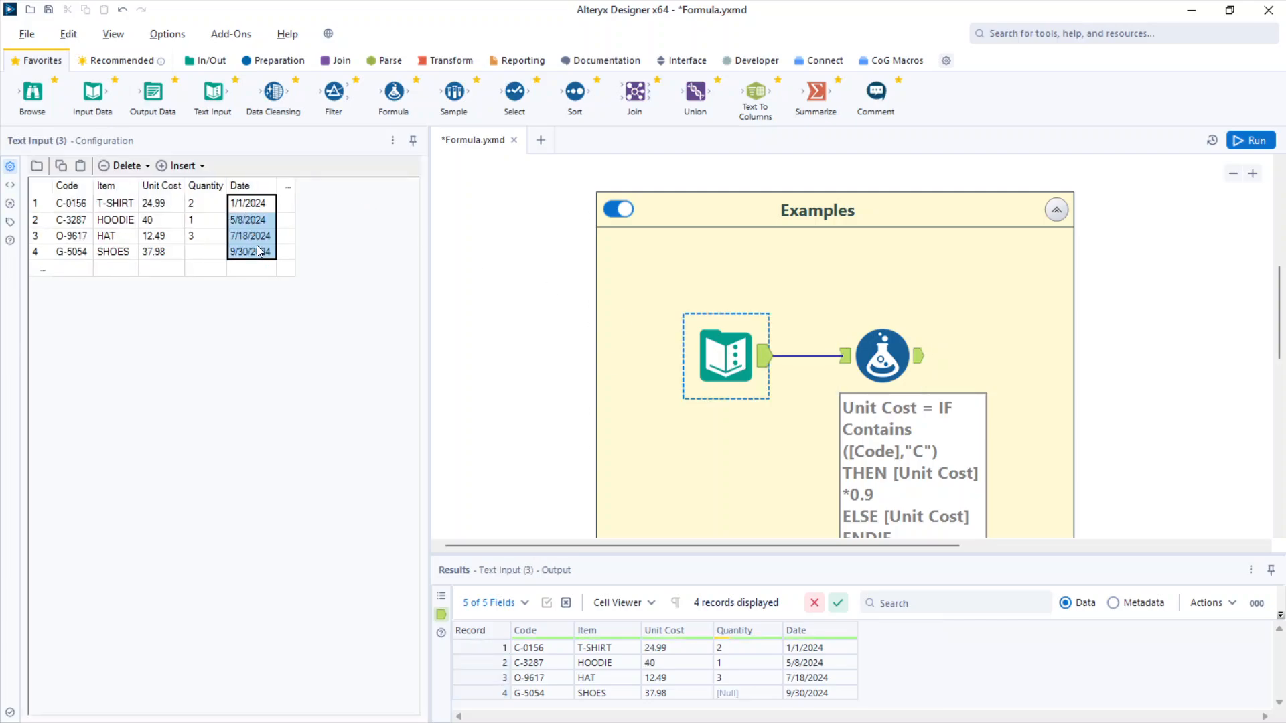
Step: Add a fourth expression to the Formula tool with a new output column named Time To Purchase
left_click(882, 355)
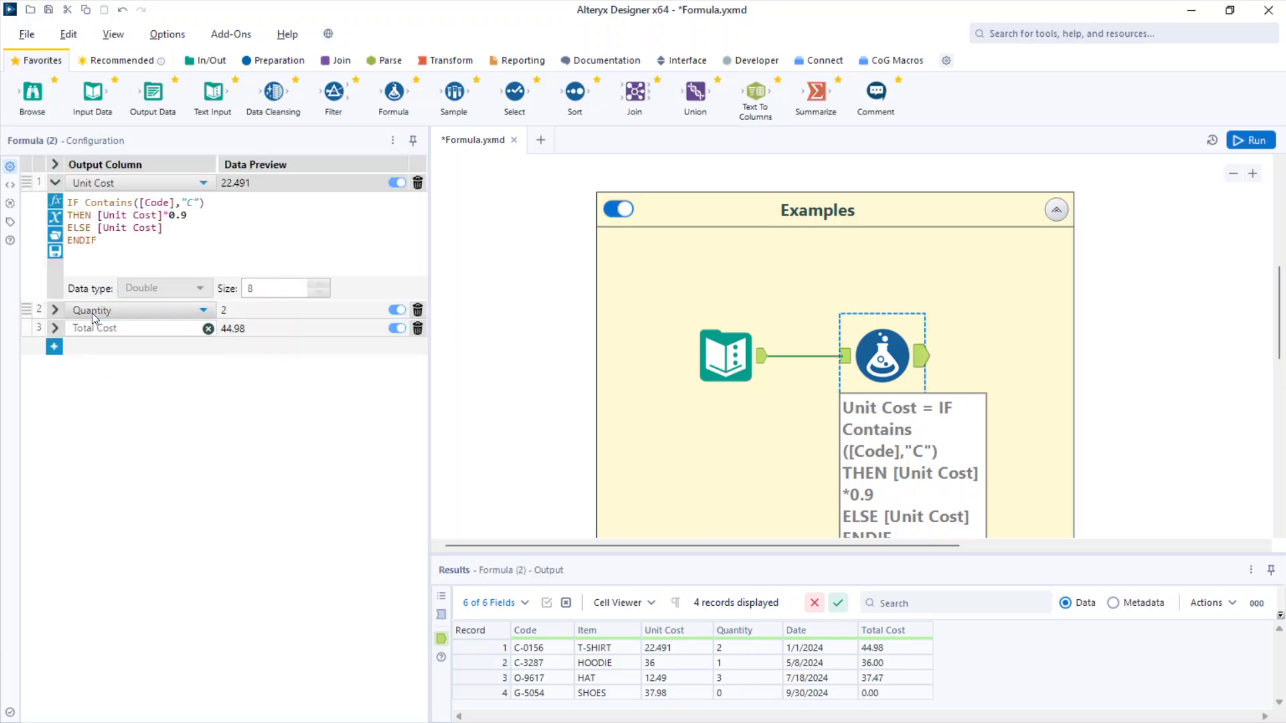
left_click(54, 346)
left_click(91, 348)
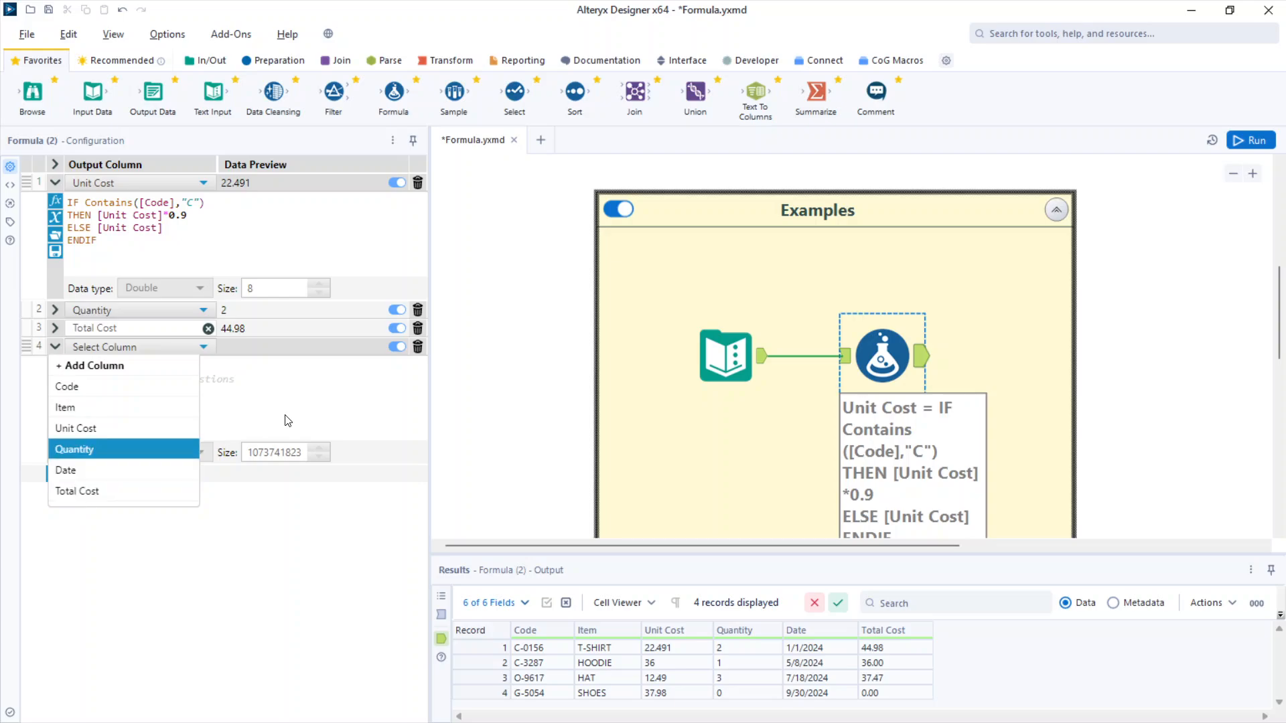
left_click(153, 365)
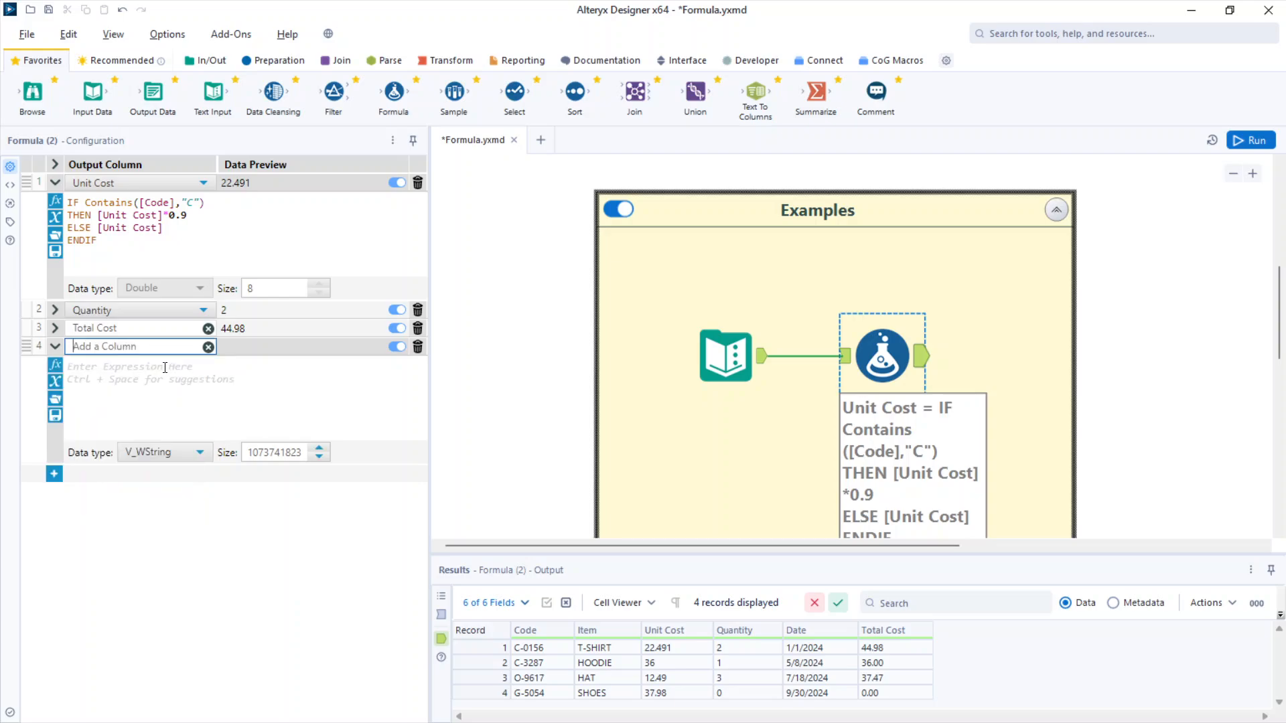
type("Time To Purchase")
Step: Start the Time To Purchase expression with the DateTimeDiff function
left_click(190, 379)
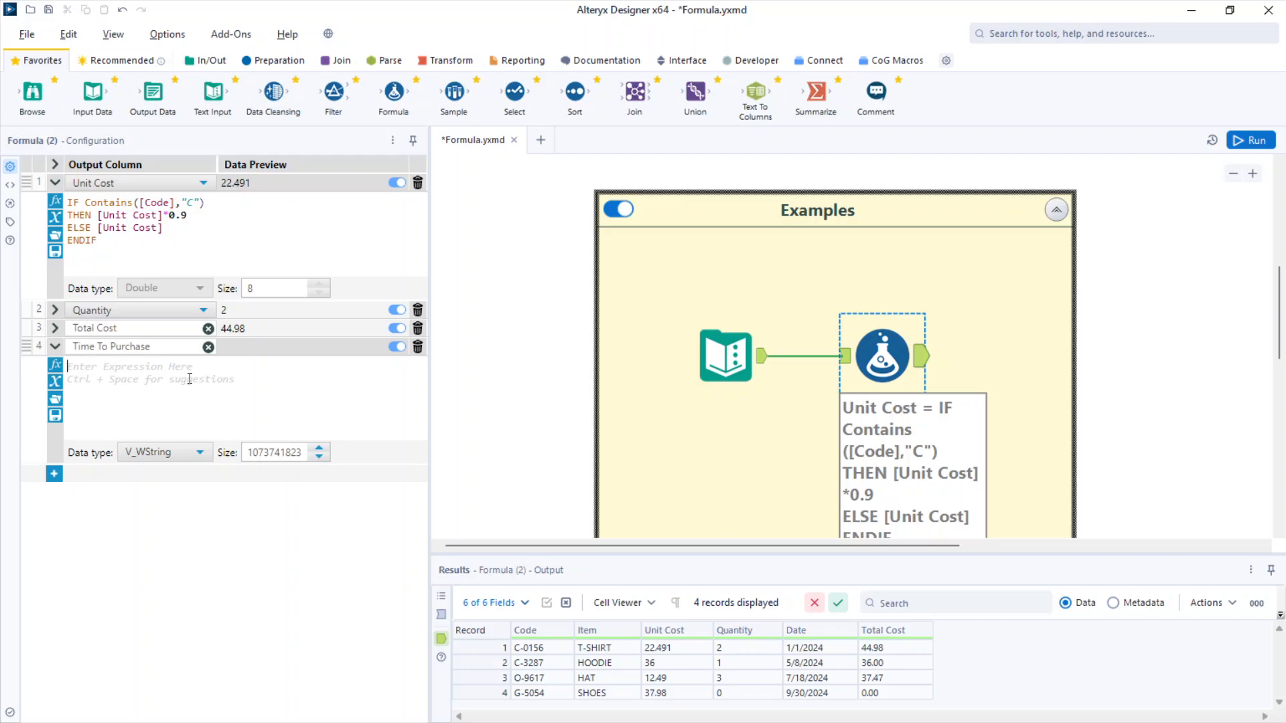
type("DateTime")
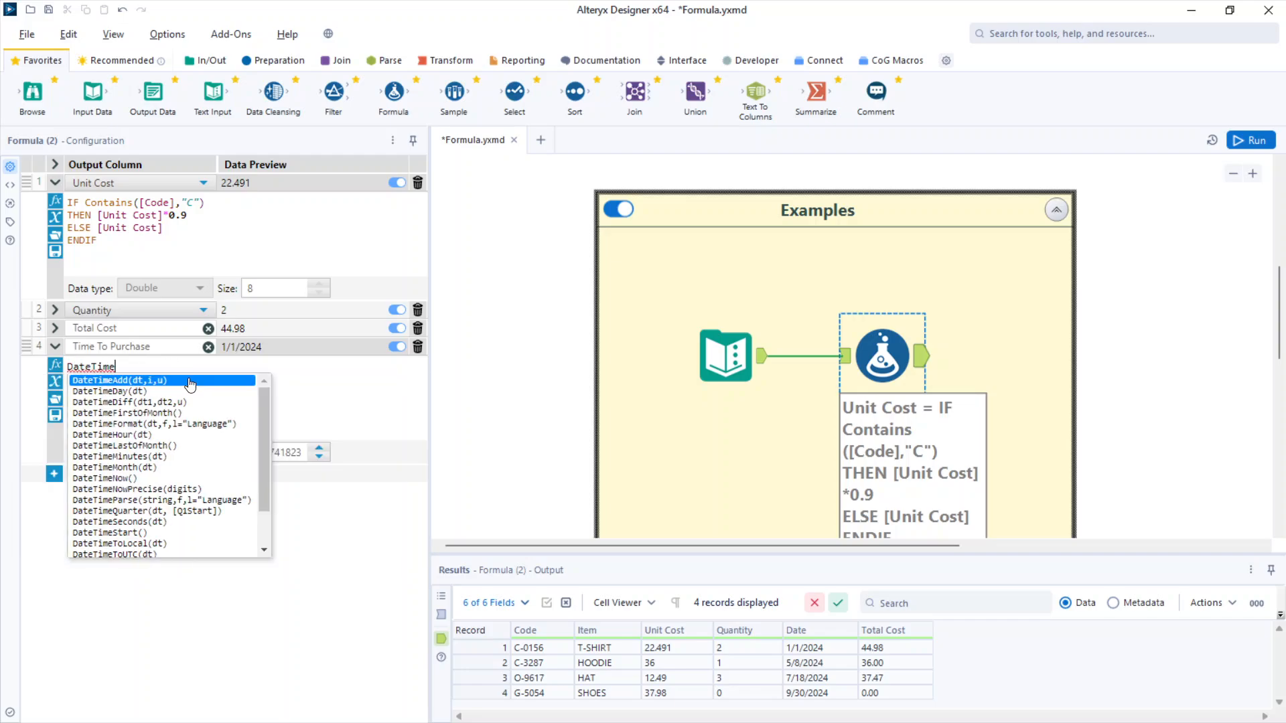
type("D")
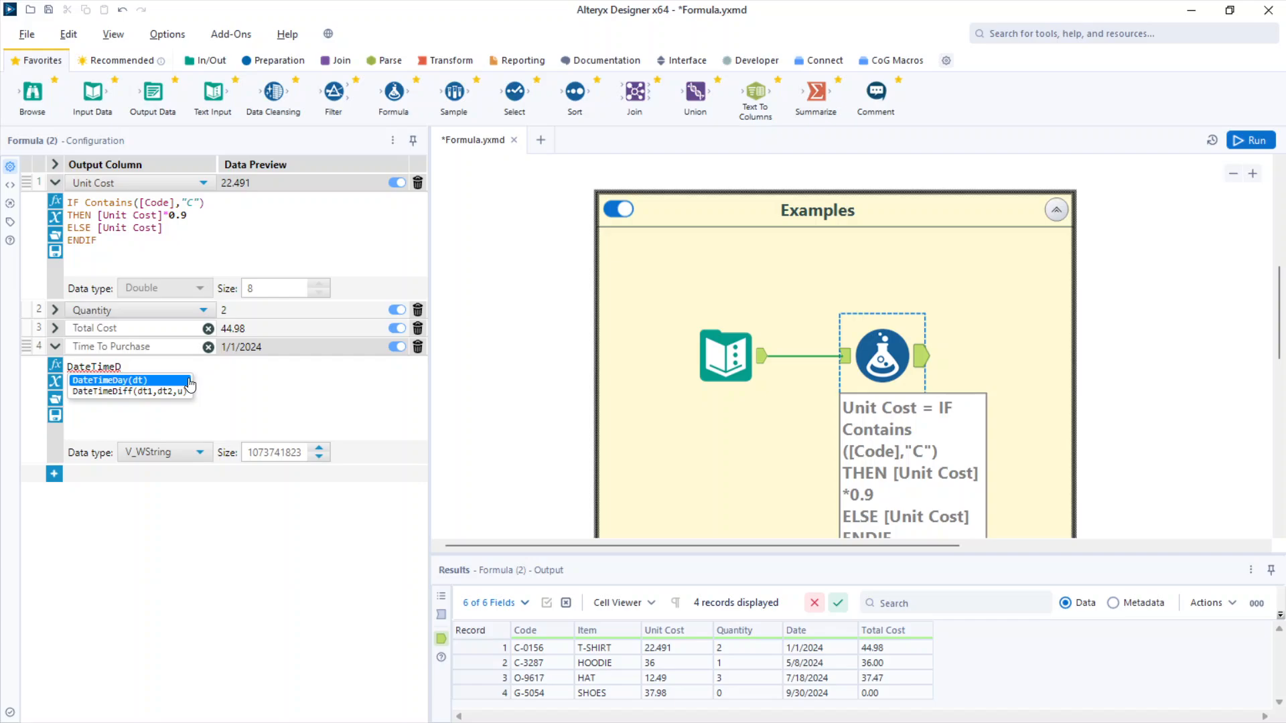
key("Down")
key("Return")
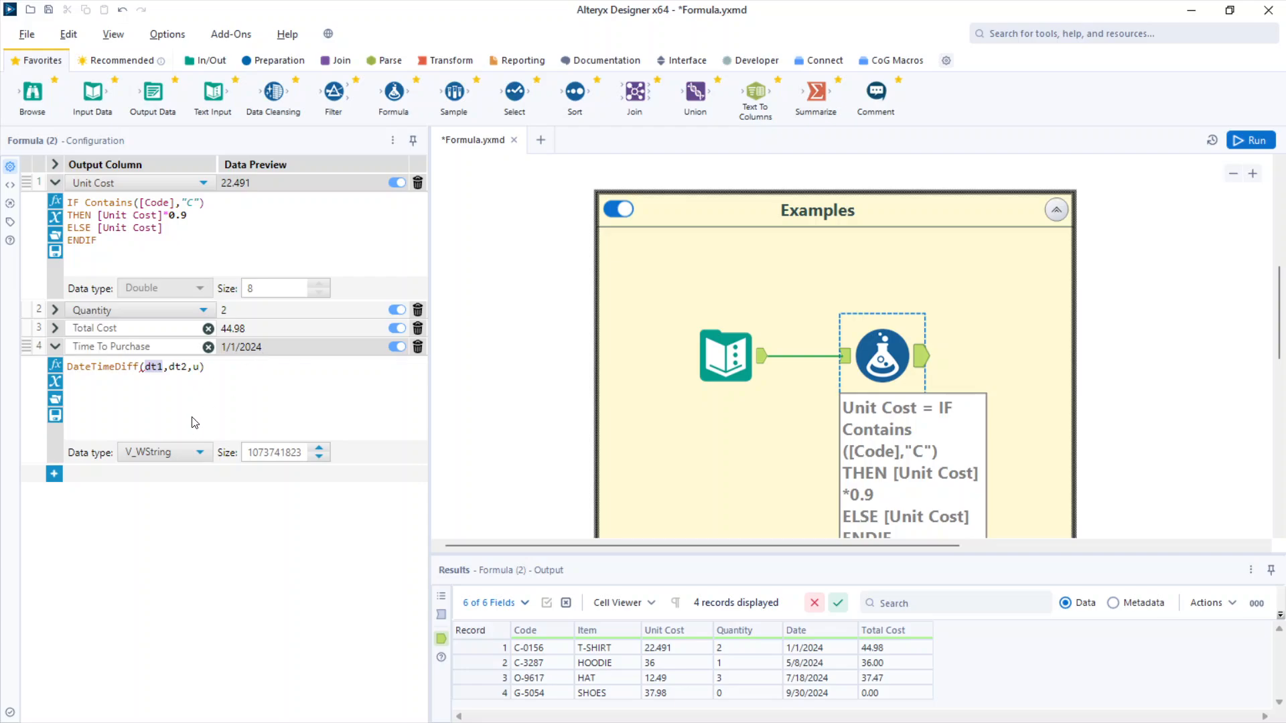
Step: Replace the DateTimeDiff placeholder arguments so the expression reads DateTimeDiff(DateTimeToday(),[Date],"day")
left_click(222, 376)
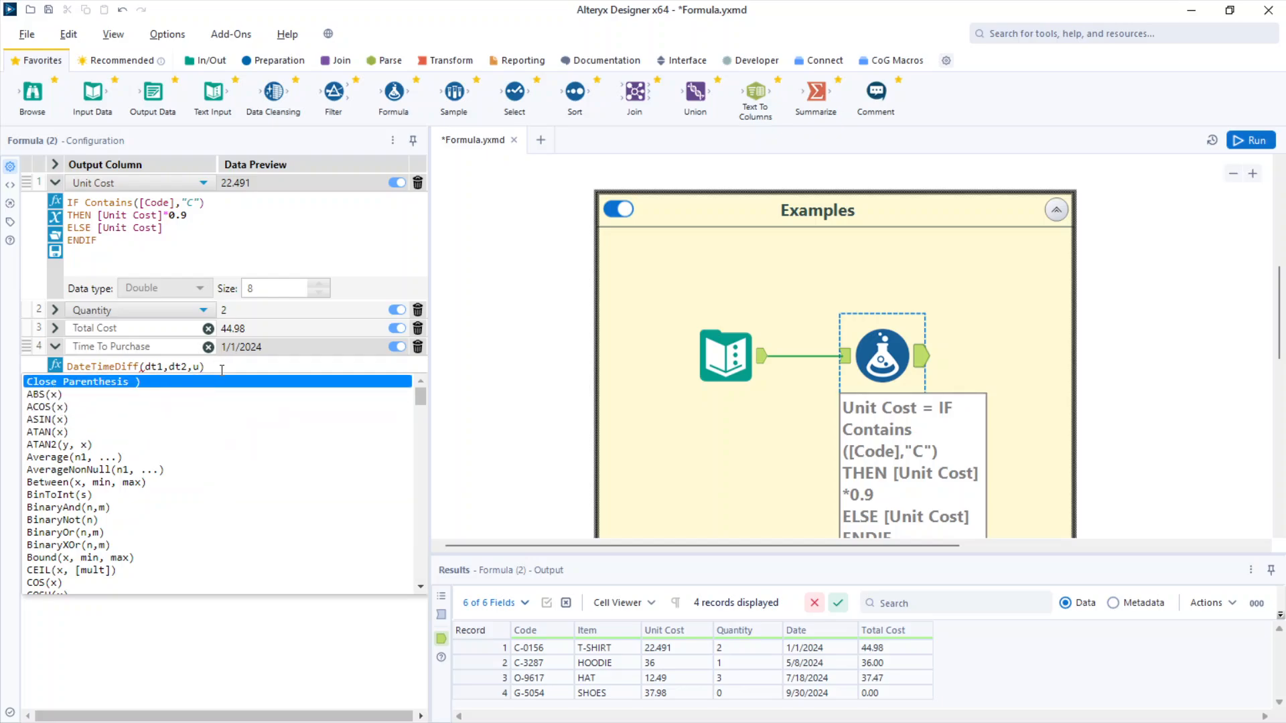
key("Escape")
key("BackSpace")
key("BackSpace")
key("BackSpace")
key("BackSpace")
key("BackSpace")
key("BackSpace")
key("BackSpace")
key("BackSpace")
key("BackSpace")
key("BackSpace")
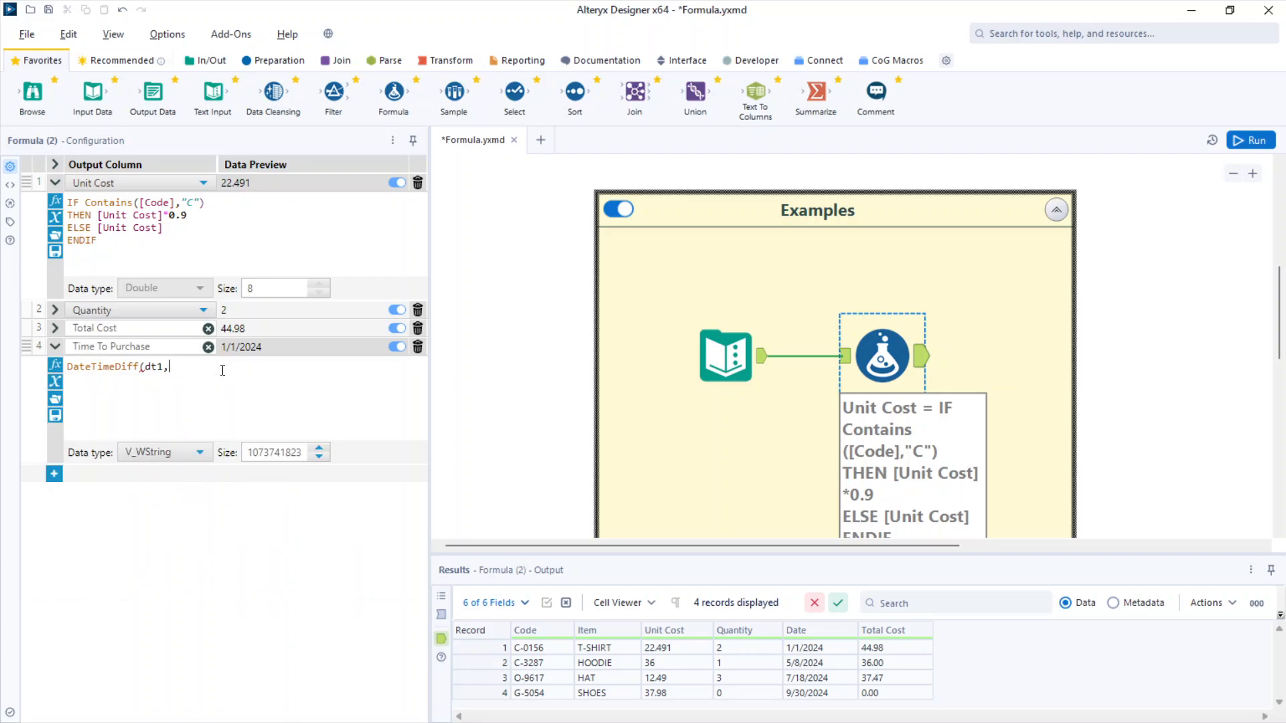
key("Escape")
type("Today")
key("Return")
type(",[")
key("Down")
key("Down")
key("Down")
key("Down")
key("Return")
type(",\"day\"")
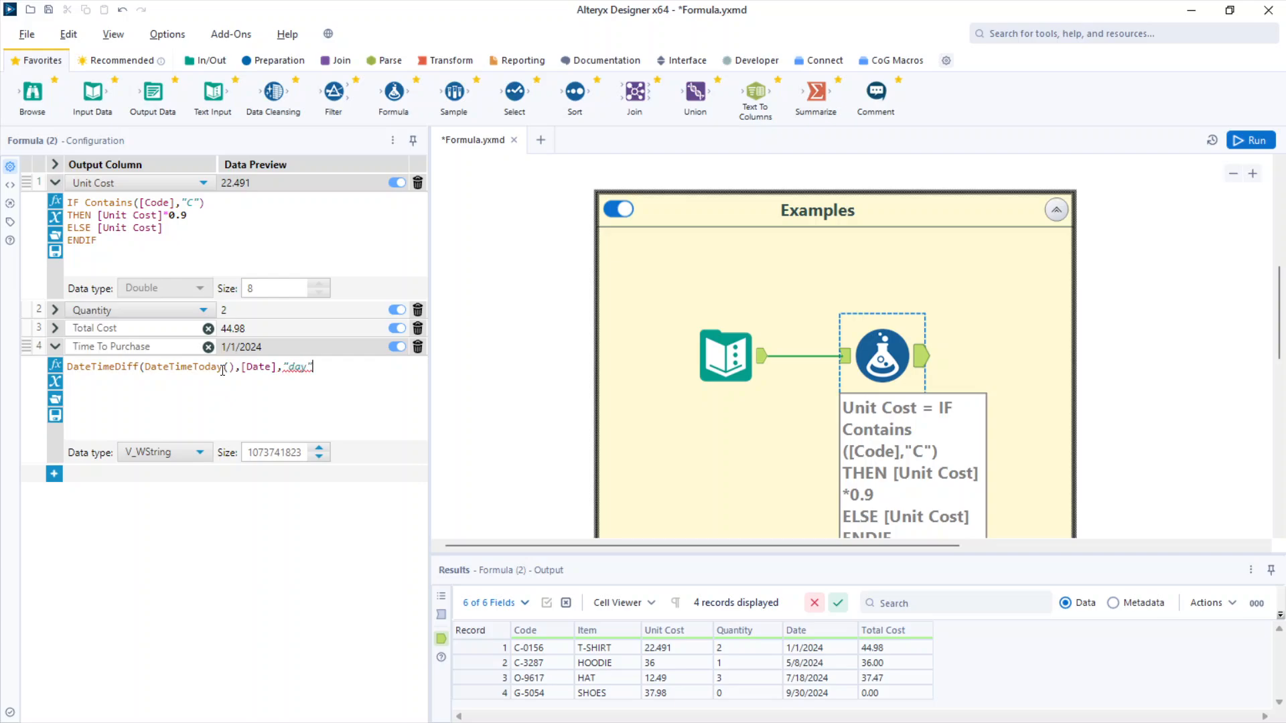
type(")")
Step: Run the workflow and check the Time To Purchase values in the Formula output
key("ctrl+r")
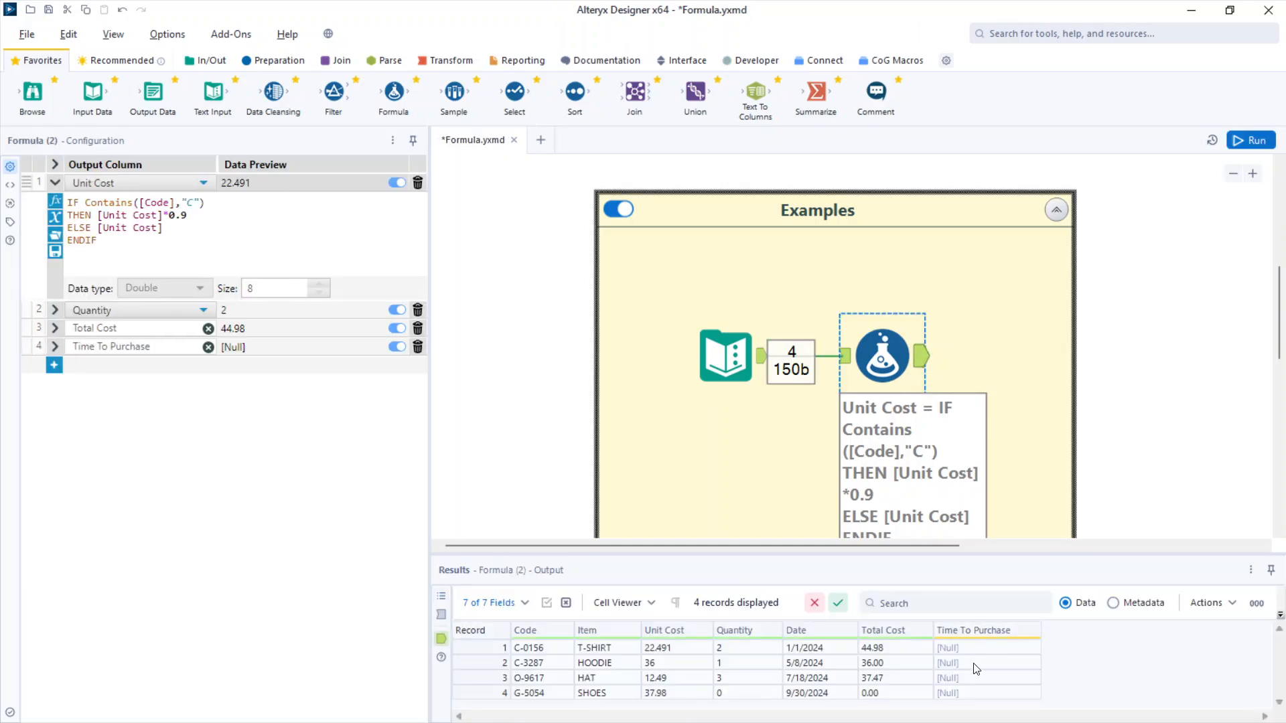
left_click_drag(966, 650, 973, 697)
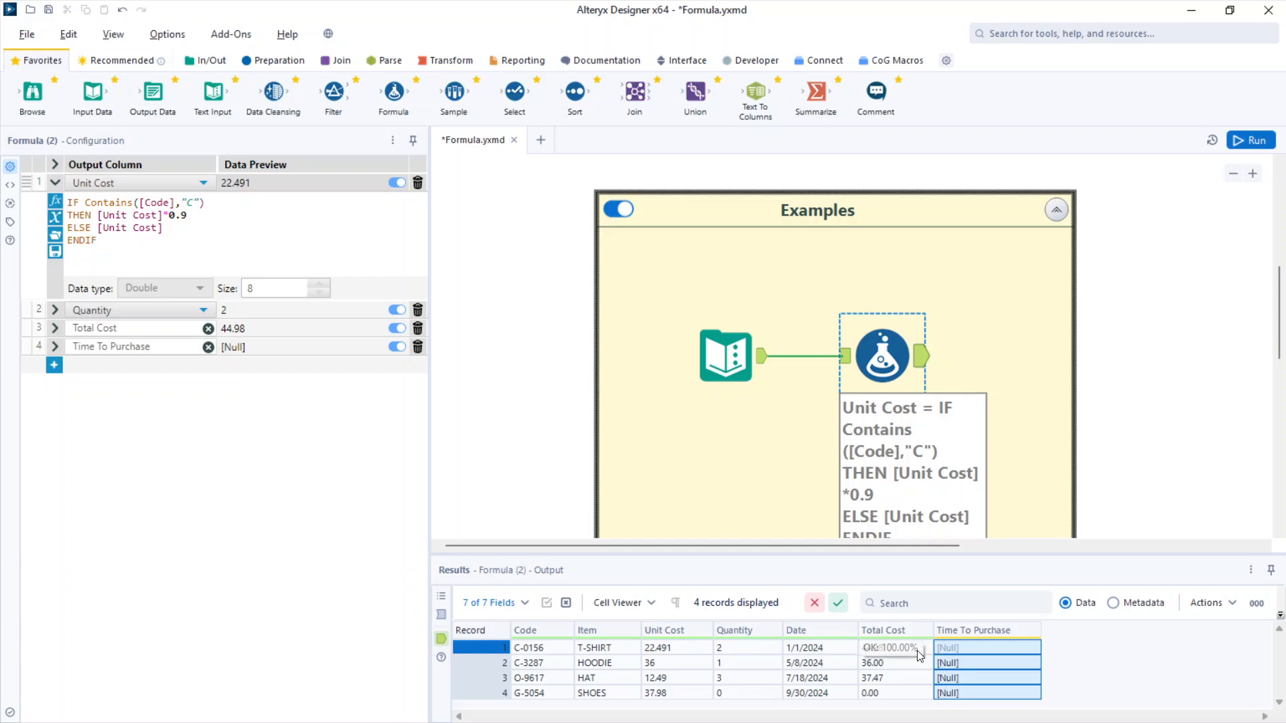
Step: Examine the Date column's values in the Text Input tool and its data type in the output metadata
left_click(726, 355)
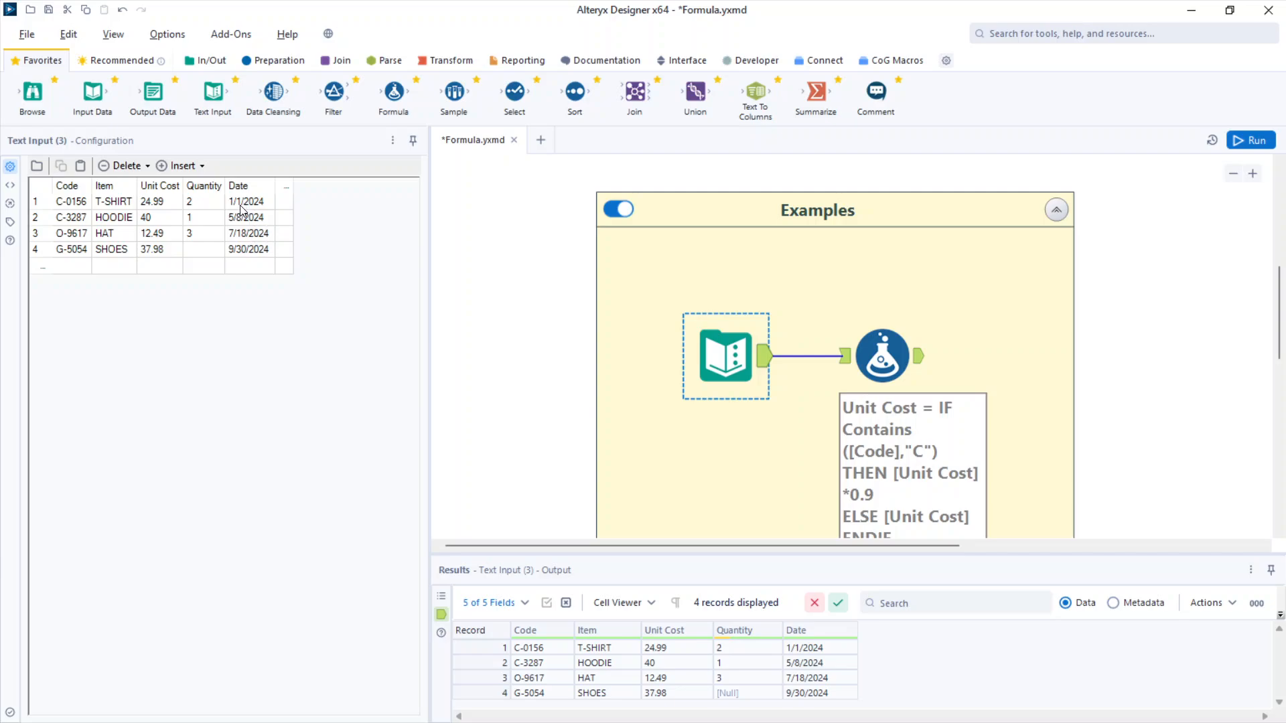
left_click_drag(240, 208, 252, 250)
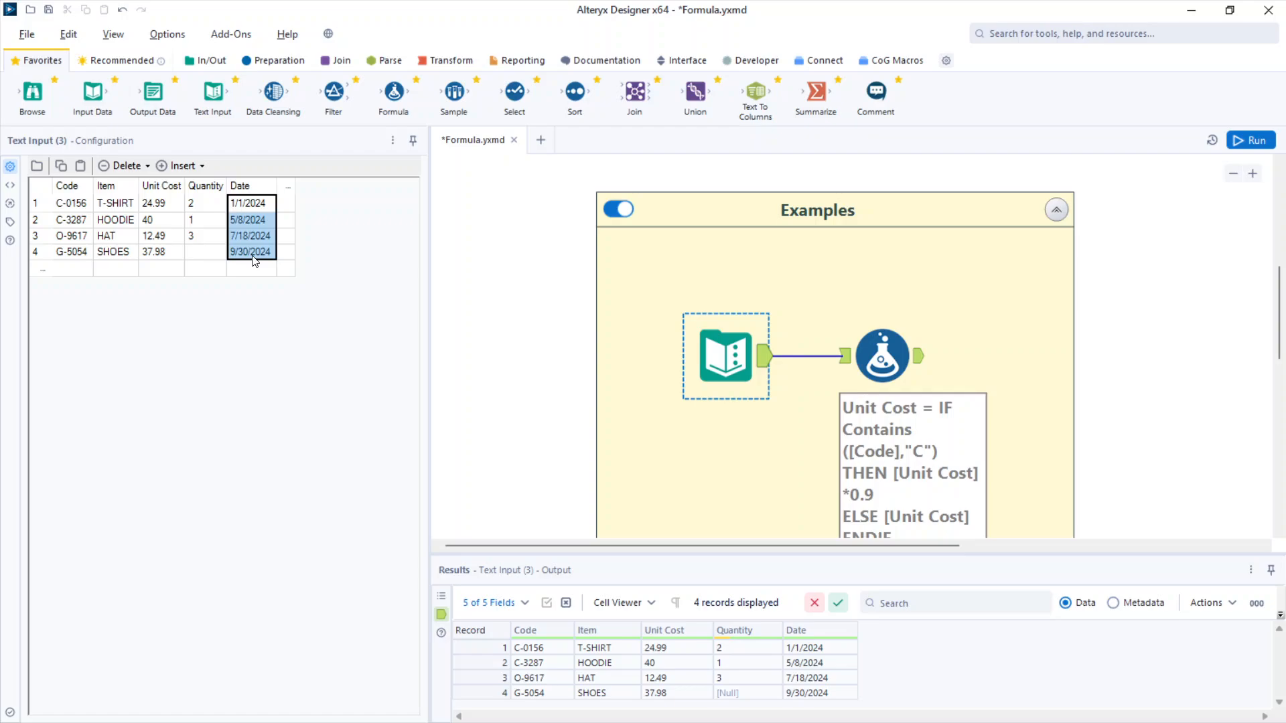
left_click(1121, 606)
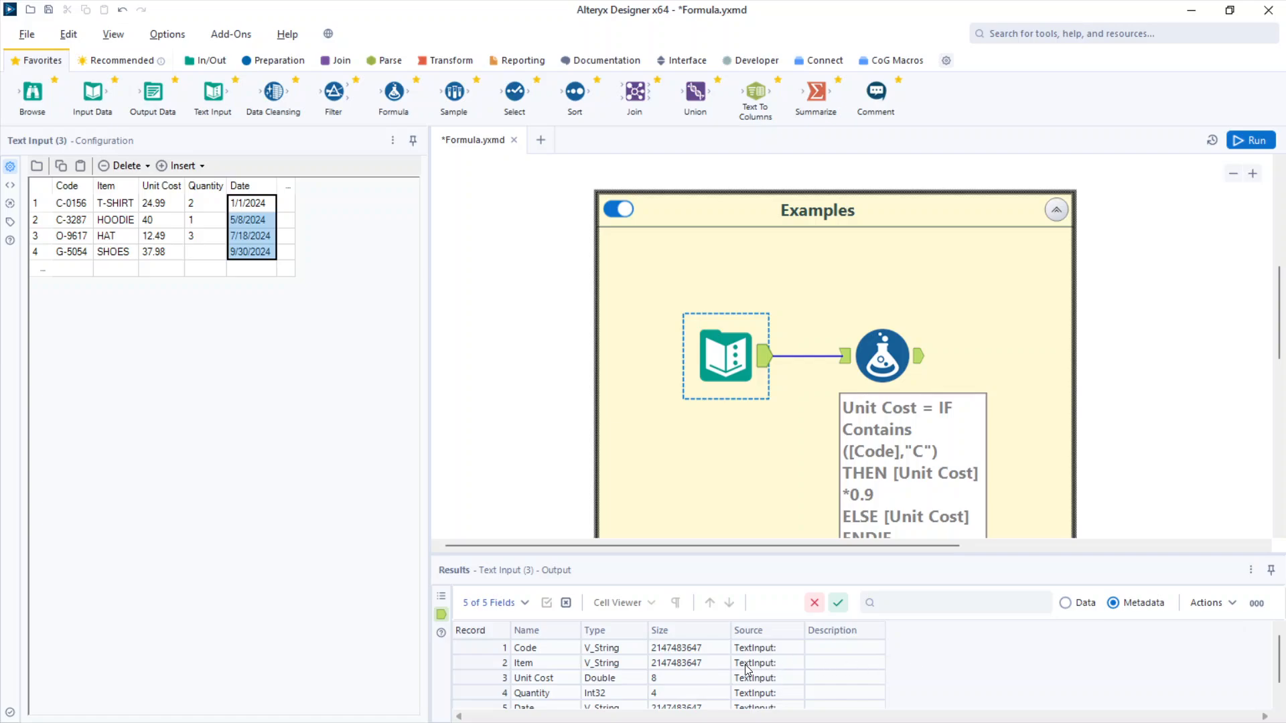
left_click_drag(538, 693, 641, 701)
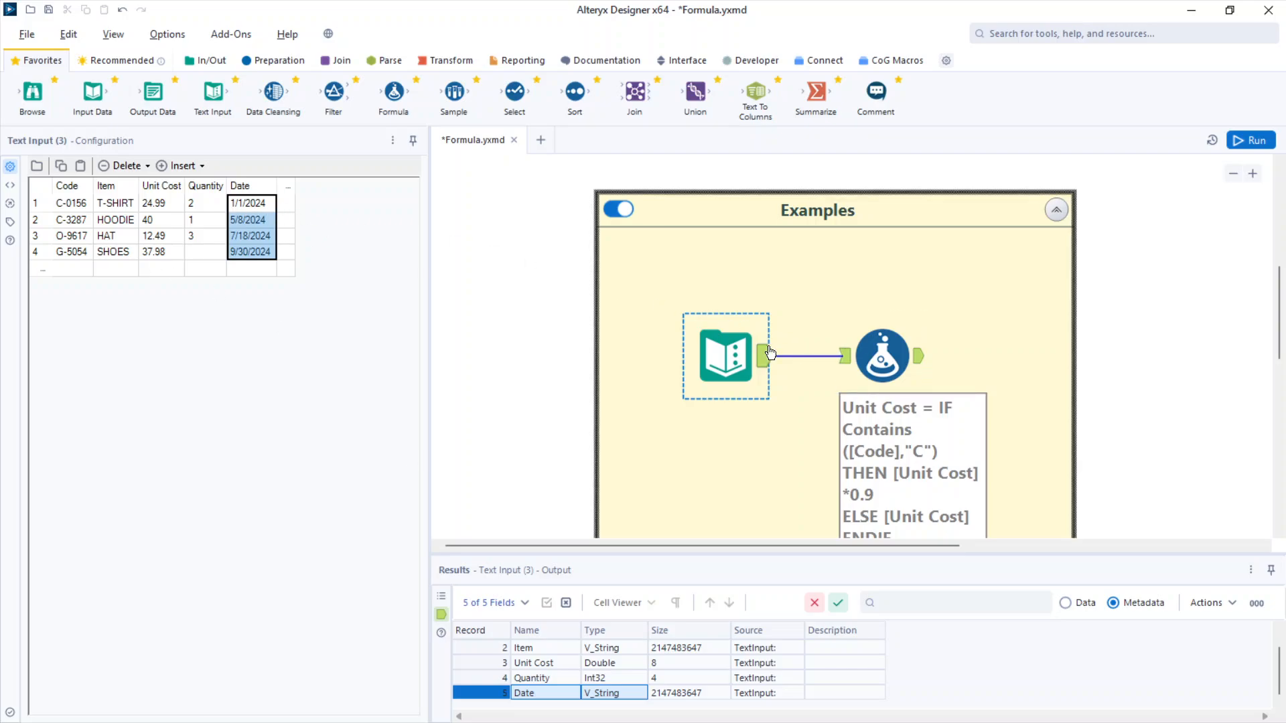
Step: Move the Text Input tool farther from the Formula tool and insert a DateTime tool on the connection between them
left_click_drag(753, 355, 666, 355)
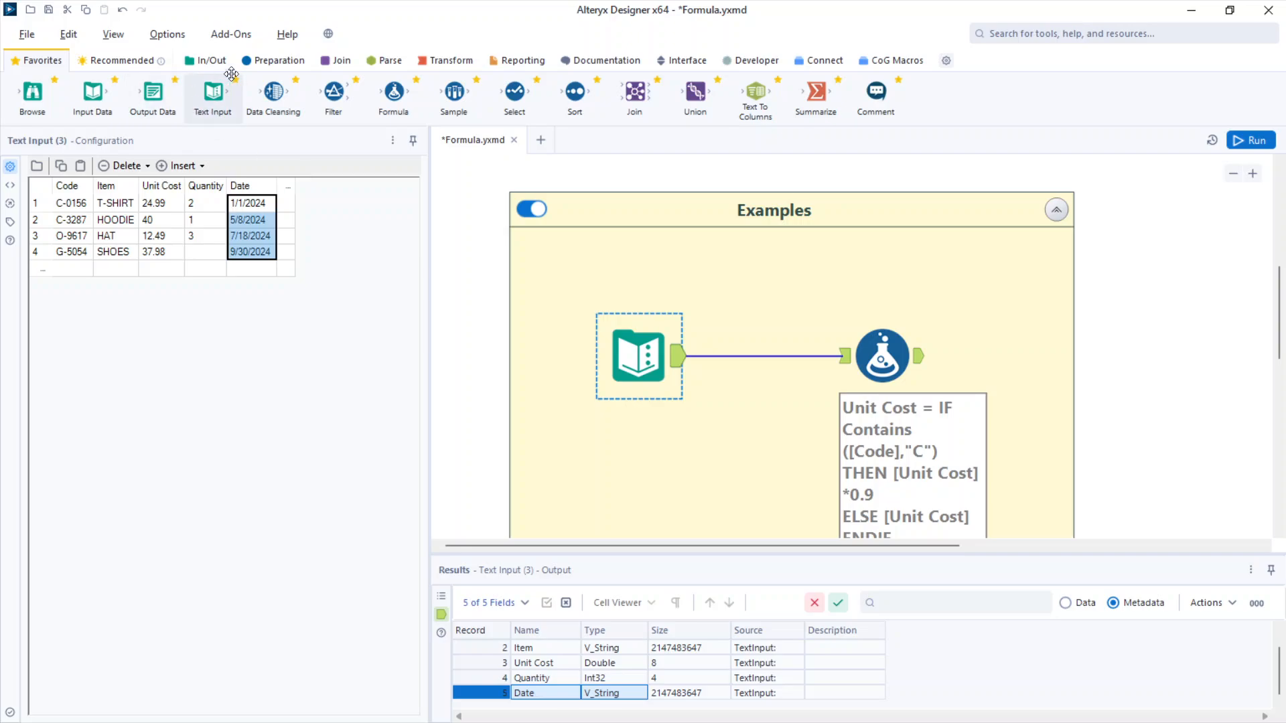
left_click(385, 61)
left_click_drag(32, 92, 760, 358)
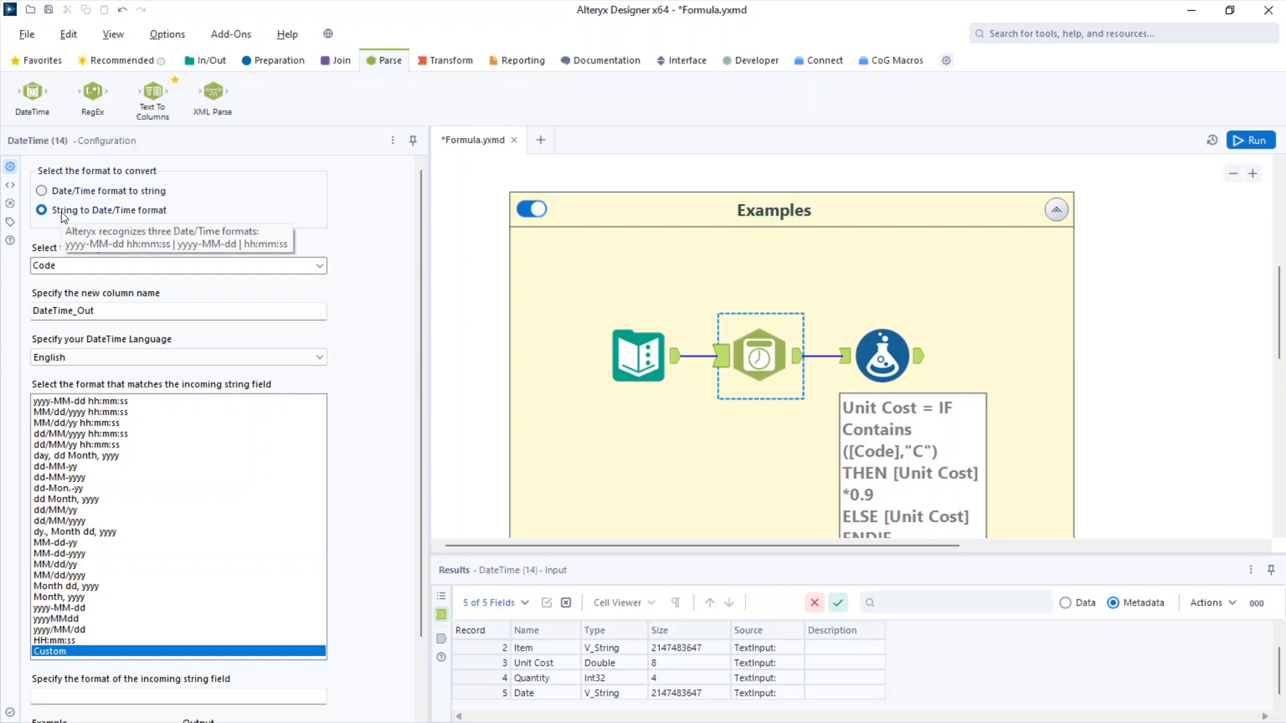
Step: Configure the DateTime tool to convert the Date string field from MM/dd/yyyy format, keeping DateTime_Out as the new column name
left_click(154, 265)
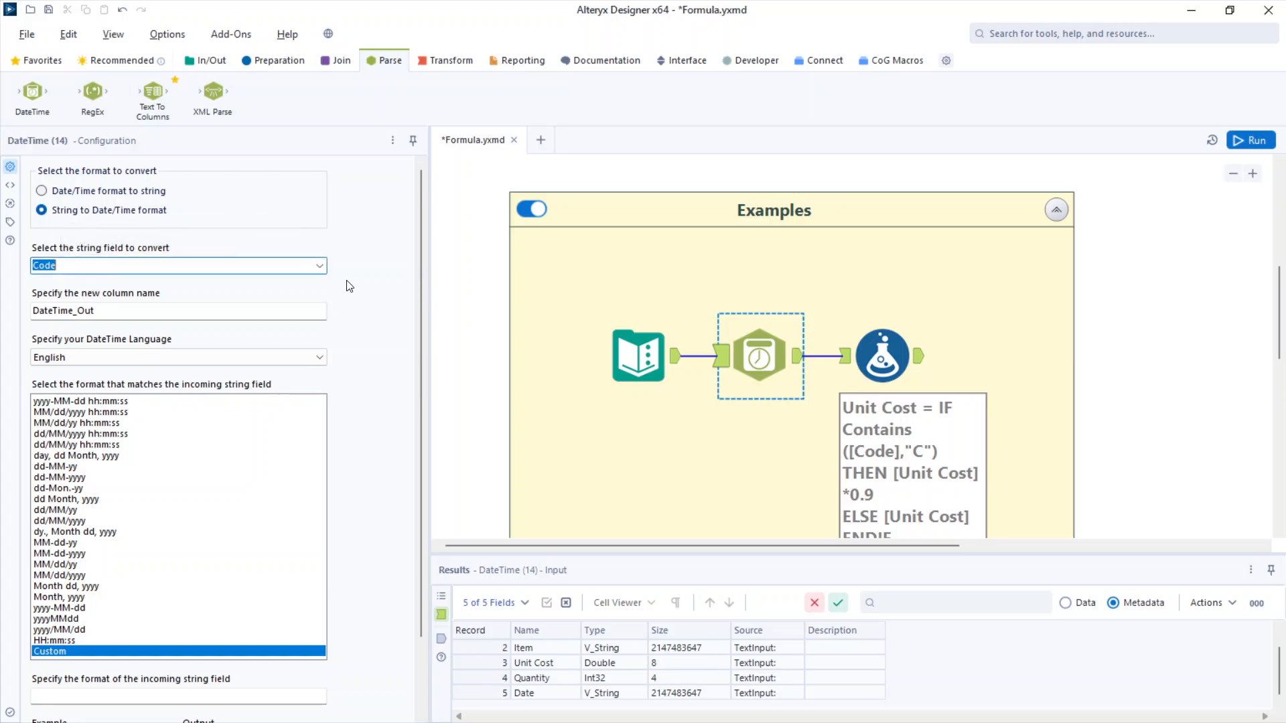
left_click(323, 265)
left_click(168, 280)
left_click(136, 312)
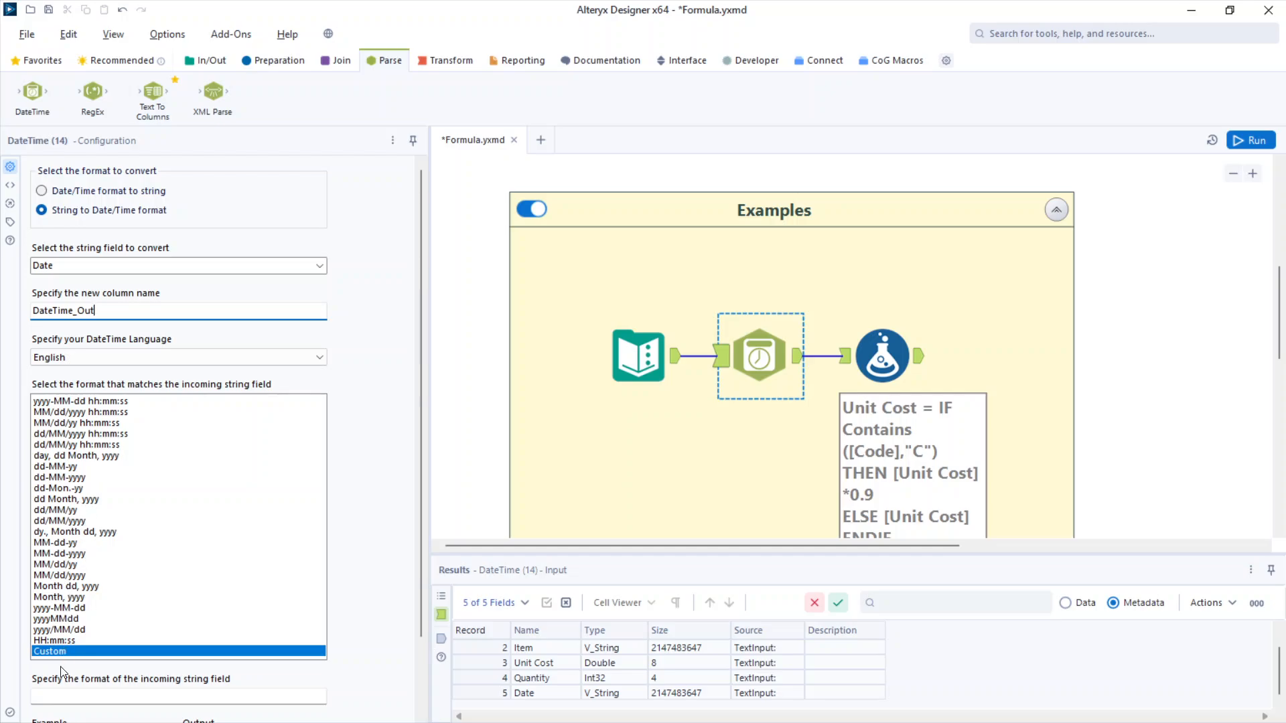
scroll(60, 666, "down", 2)
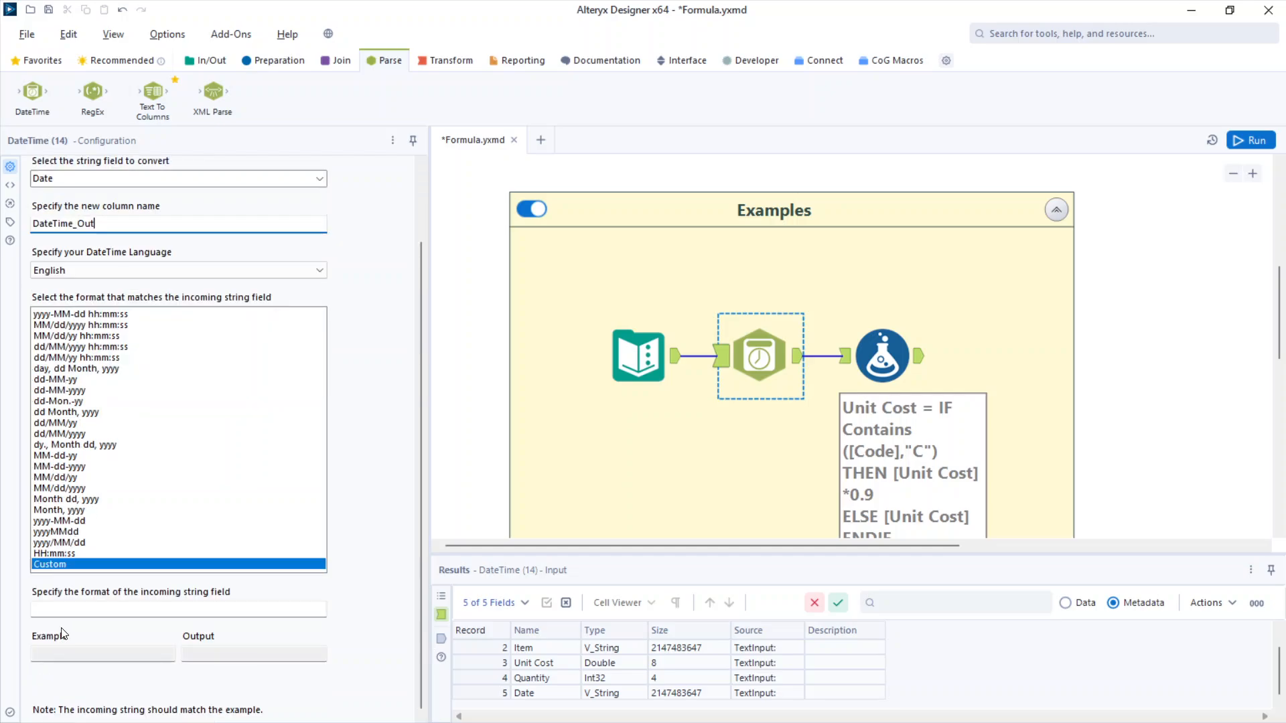
left_click(70, 488)
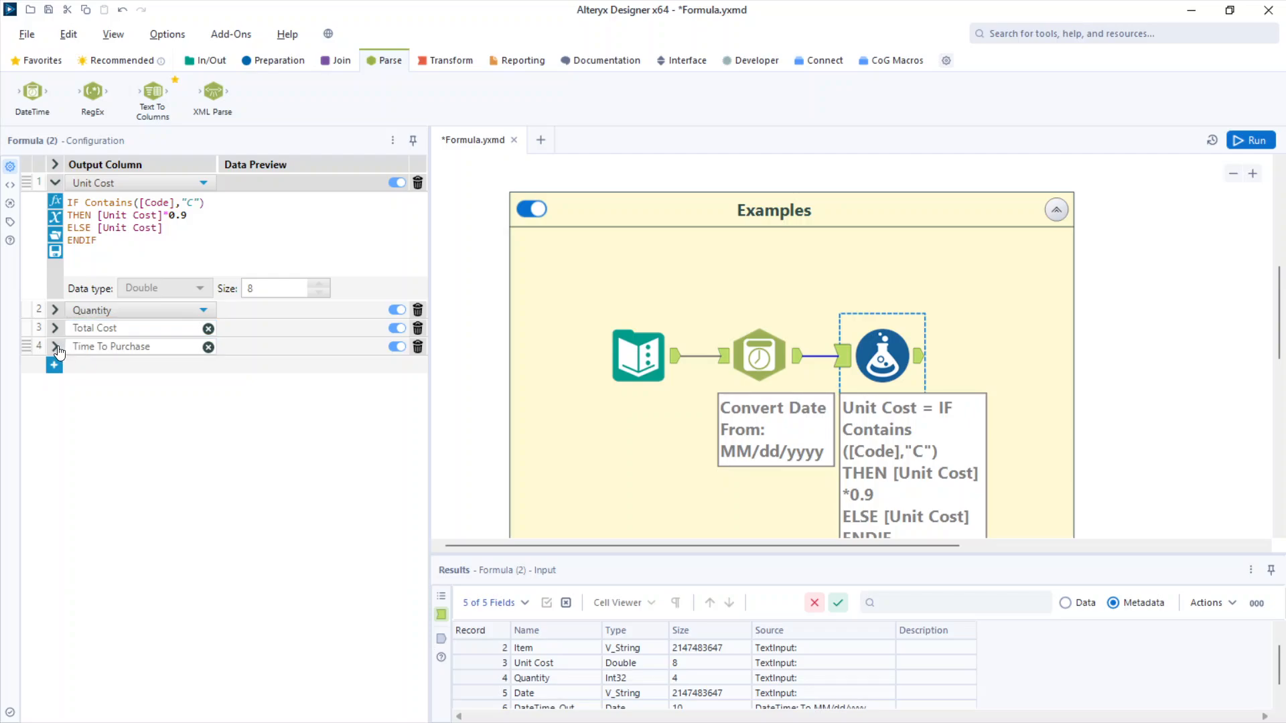
Step: In the Formula tool's Time To Purchase expression, replace [Date] with [DateTime_Out]
left_click(58, 351)
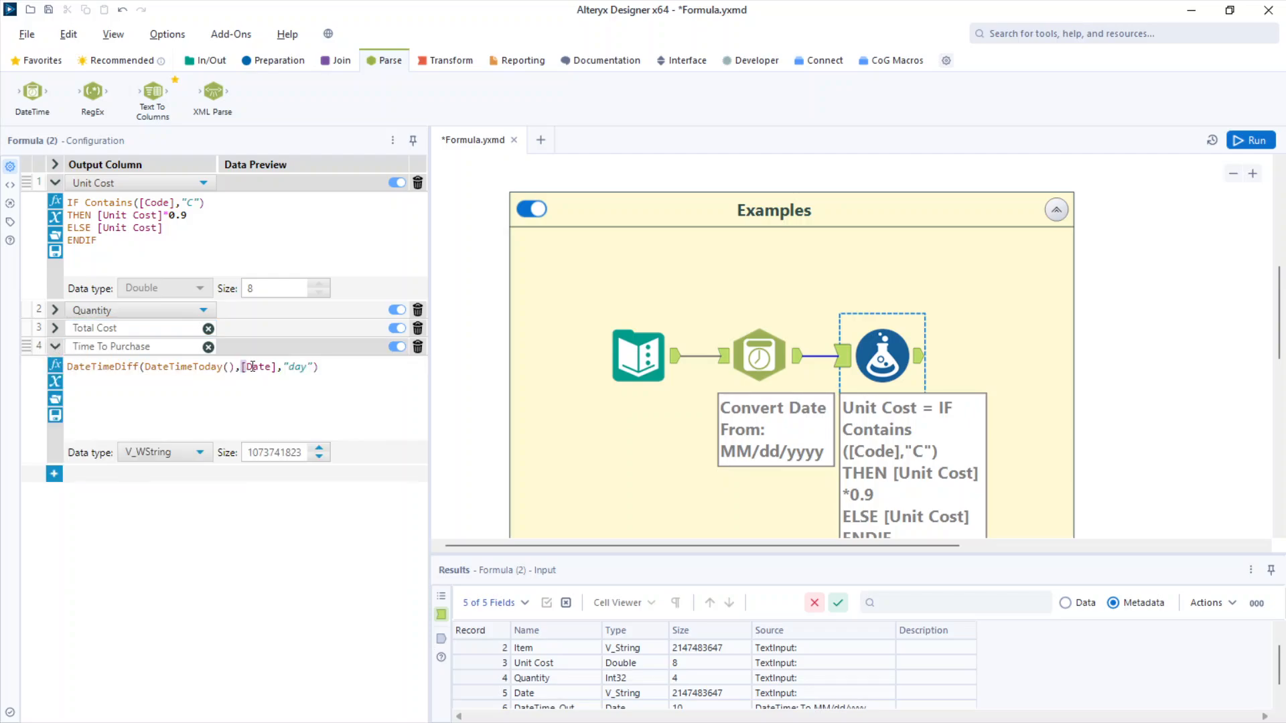
left_click_drag(252, 366, 281, 366)
type("[Da")
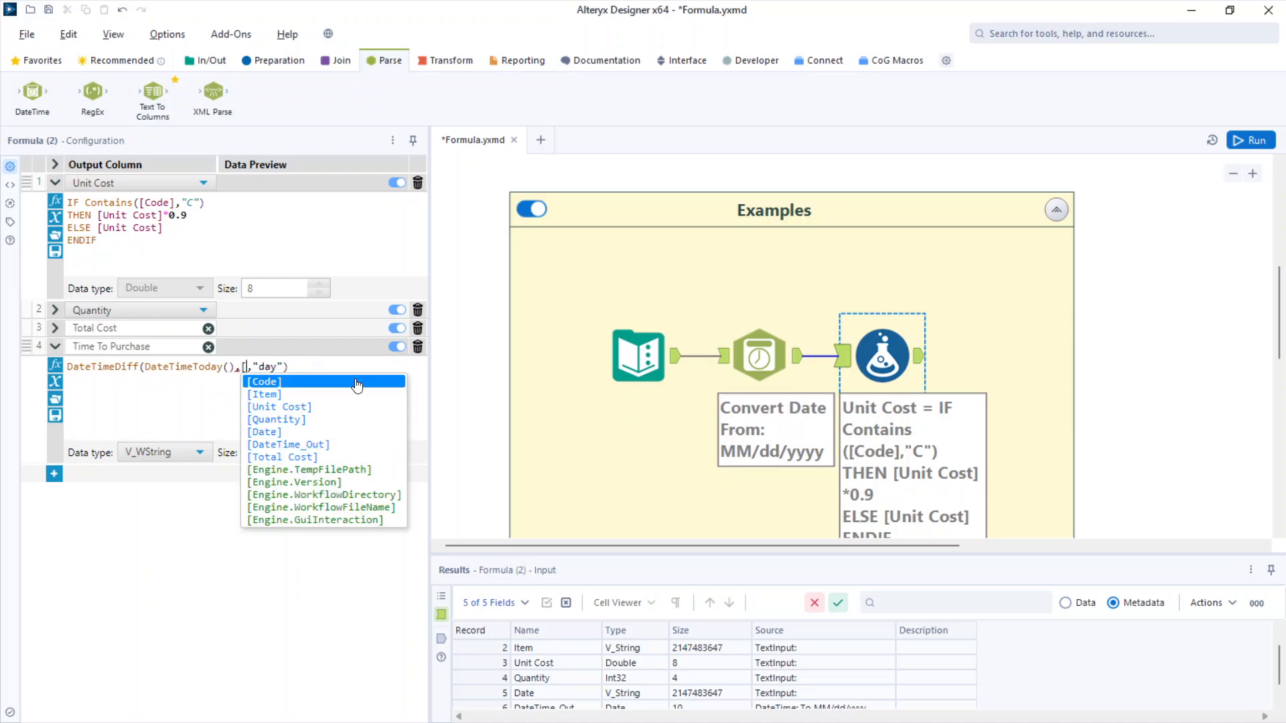
key("Down")
key("Return")
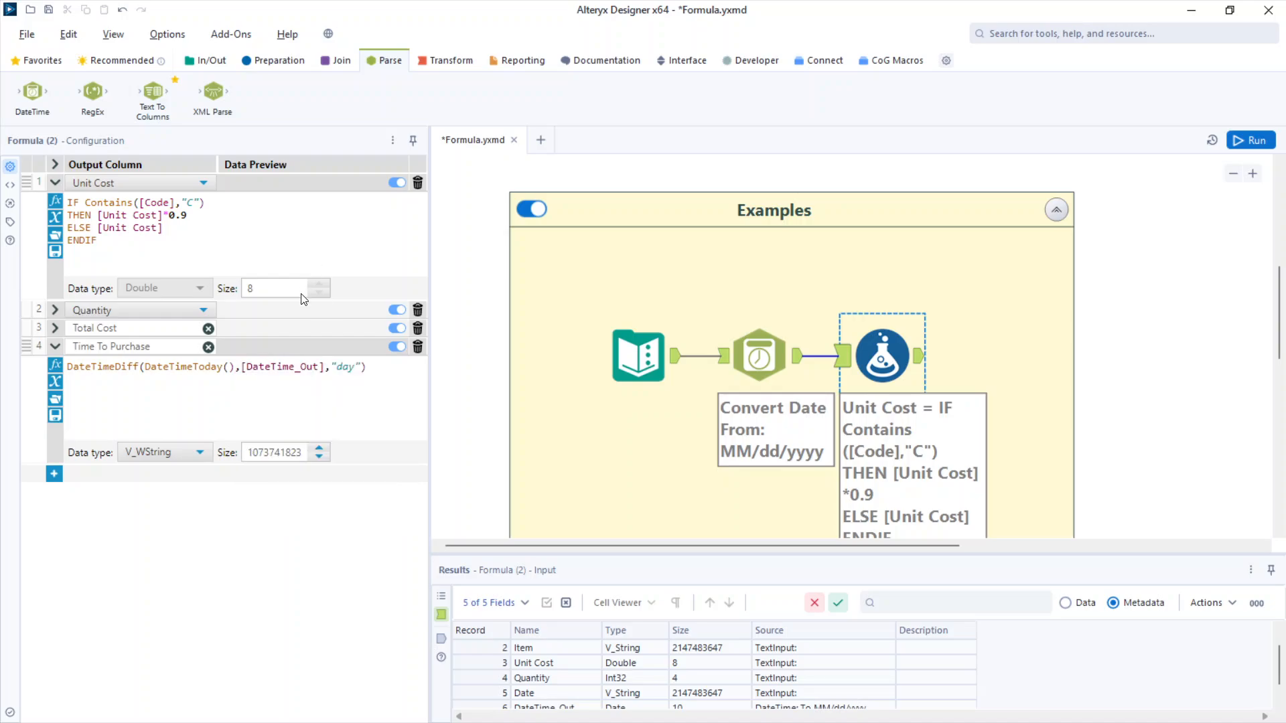
Step: Rerun the workflow and check the Time To Purchase values in the Formula tool's output data
left_click(781, 387, "ctrl")
key("ctrl+r")
left_click(920, 372)
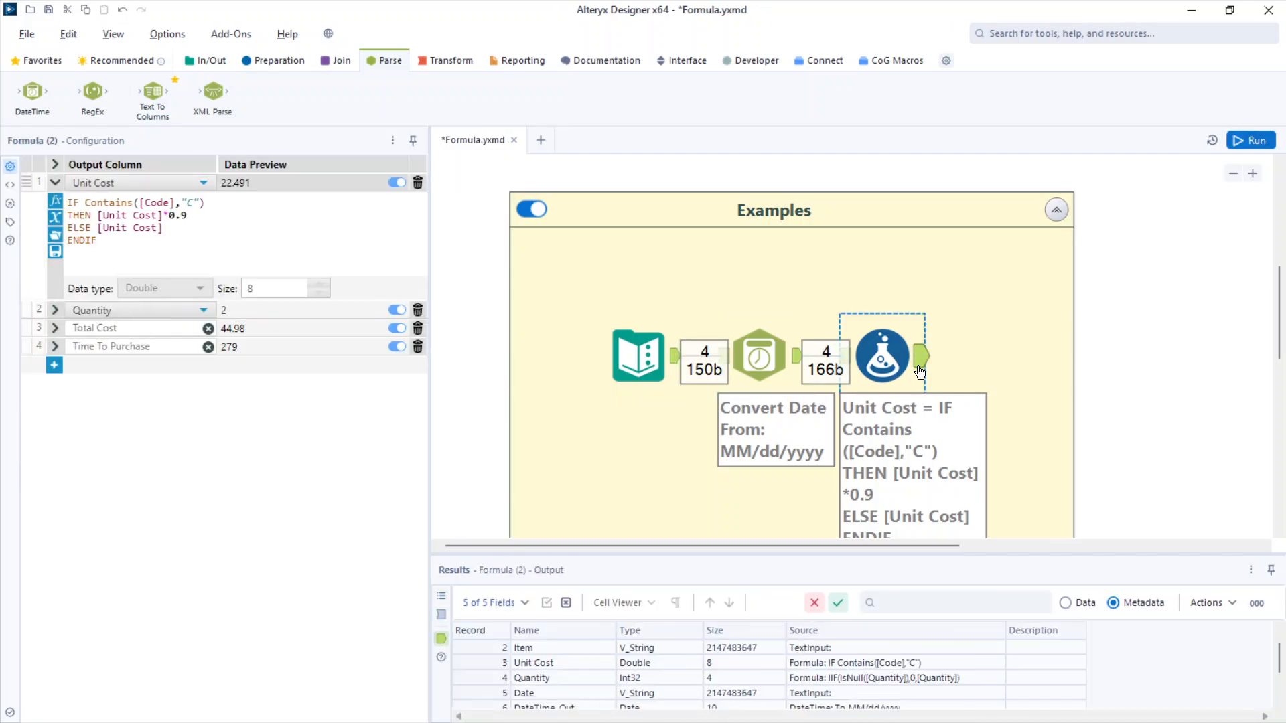
left_click(1065, 603)
left_click_drag(1080, 649, 1078, 693)
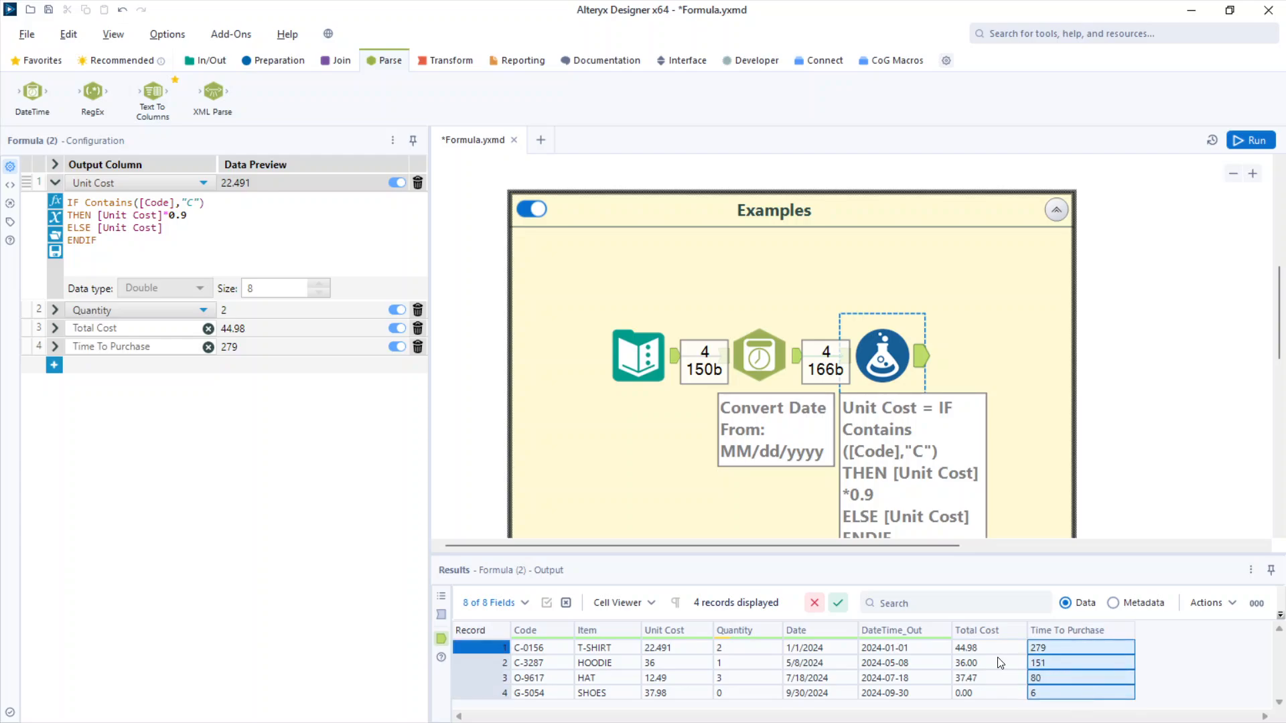
Step: Change the data type of the Time To Purchase column to Int32 and rerun the workflow
scroll(988, 449, "down", 1)
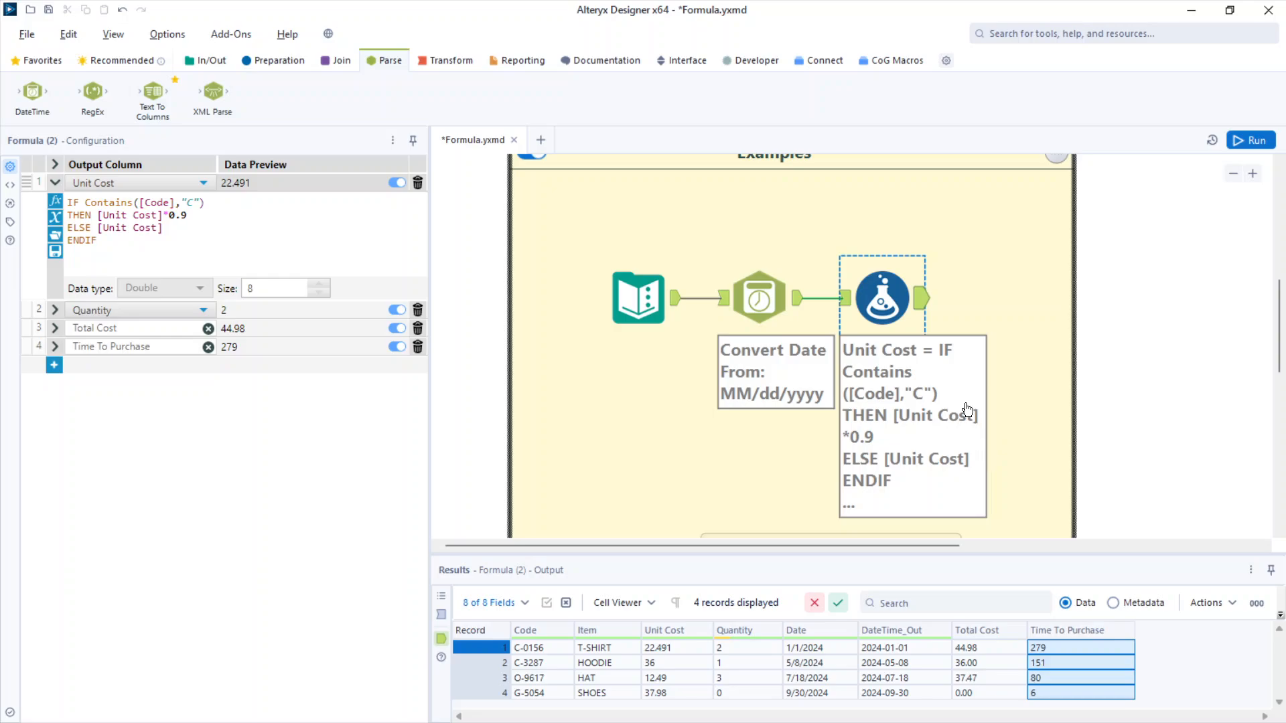
scroll(975, 395, "up", 1)
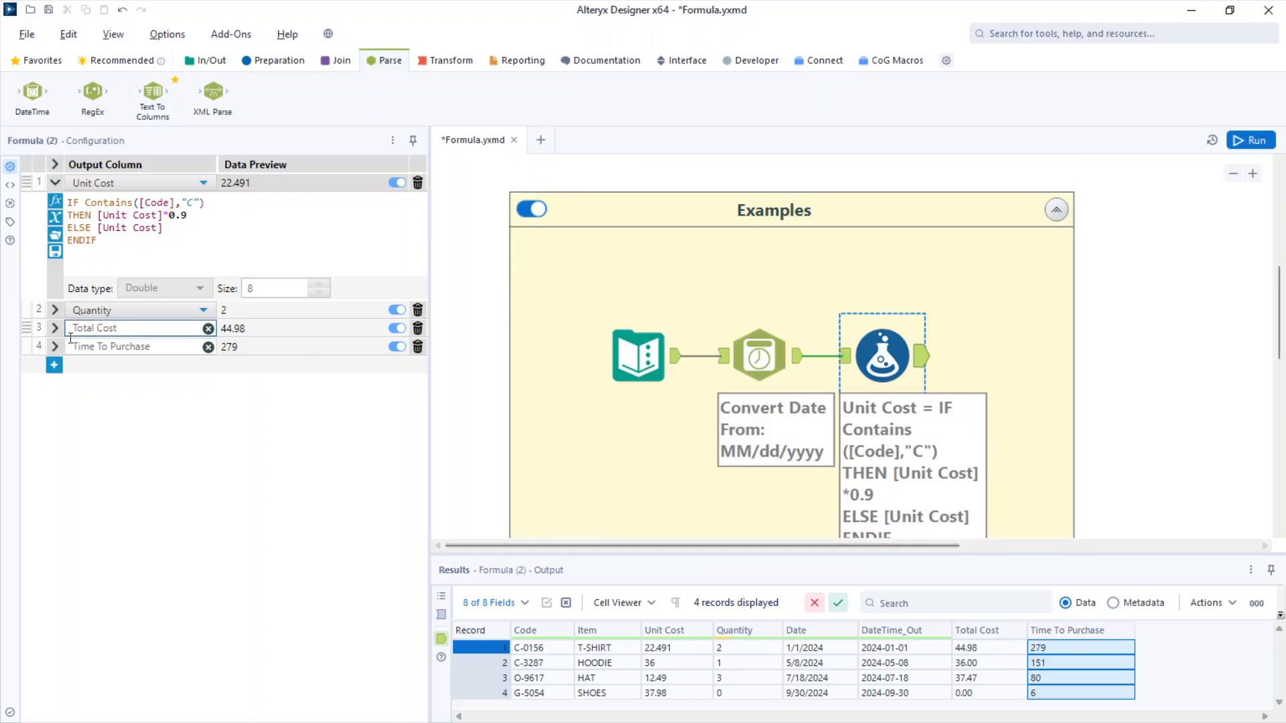
left_click(168, 347)
left_click(129, 453)
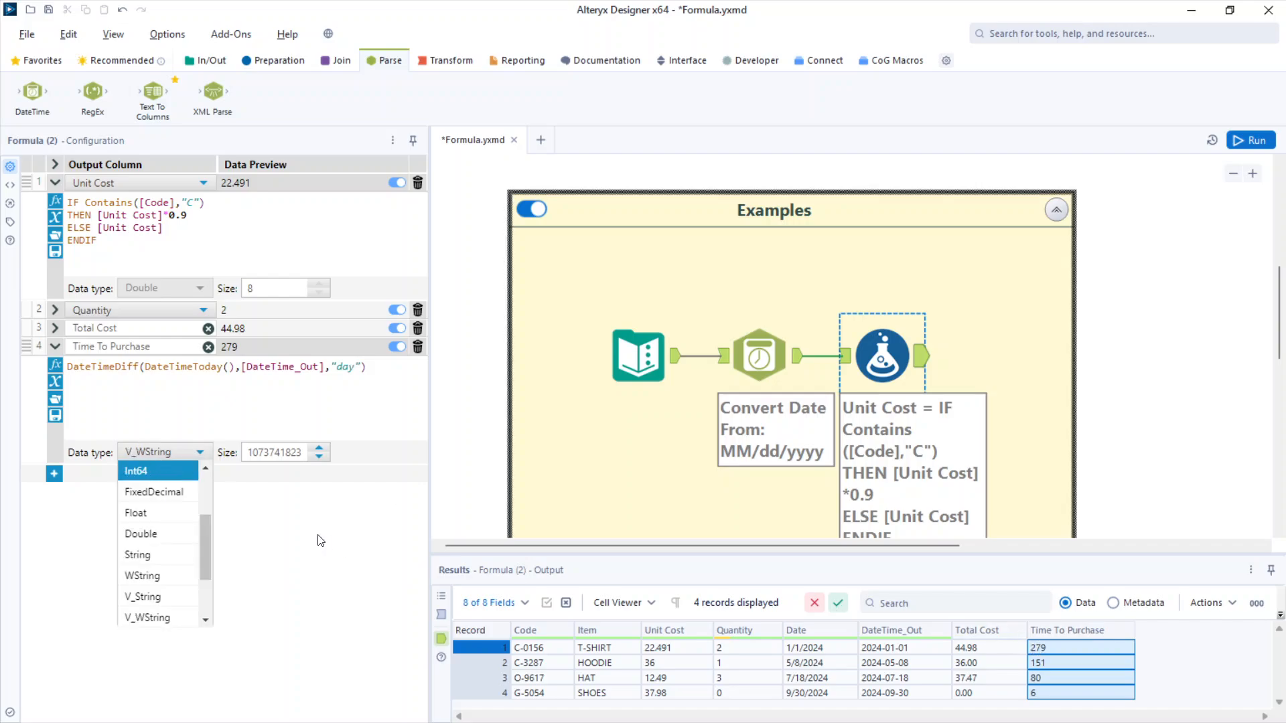
scroll(186, 531, "up", 1)
scroll(187, 531, "up", 3)
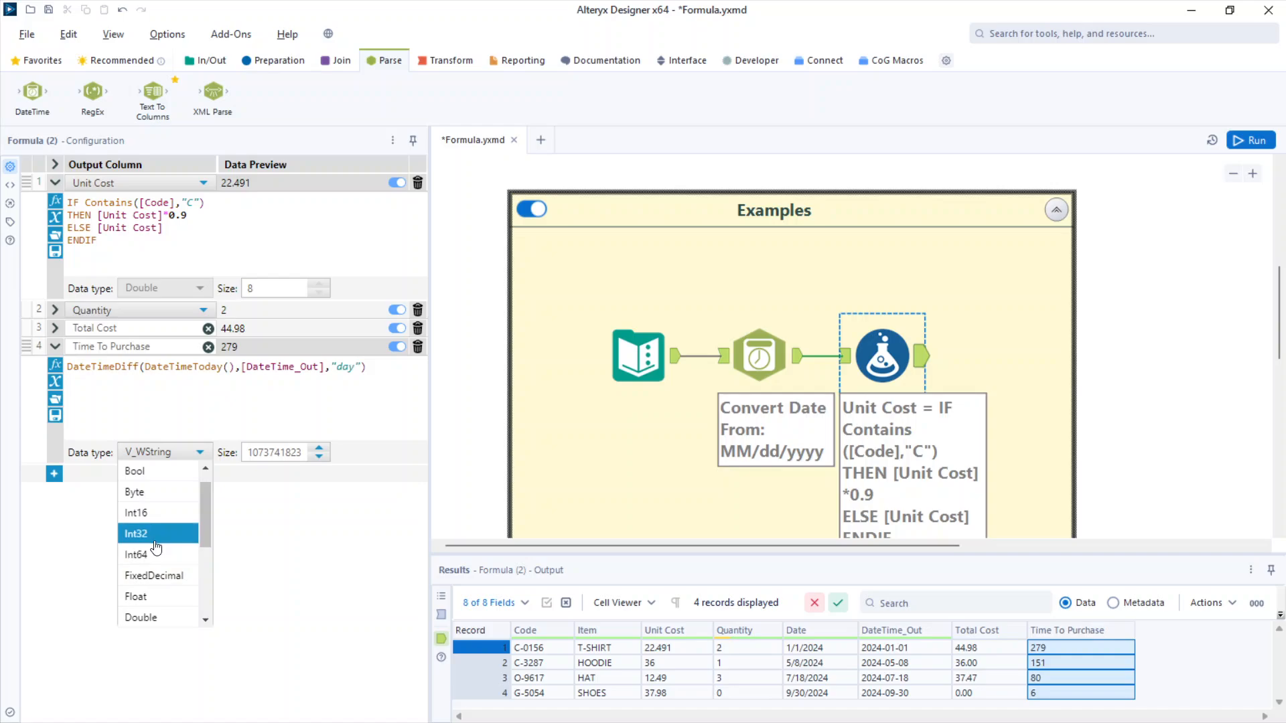
left_click(157, 540)
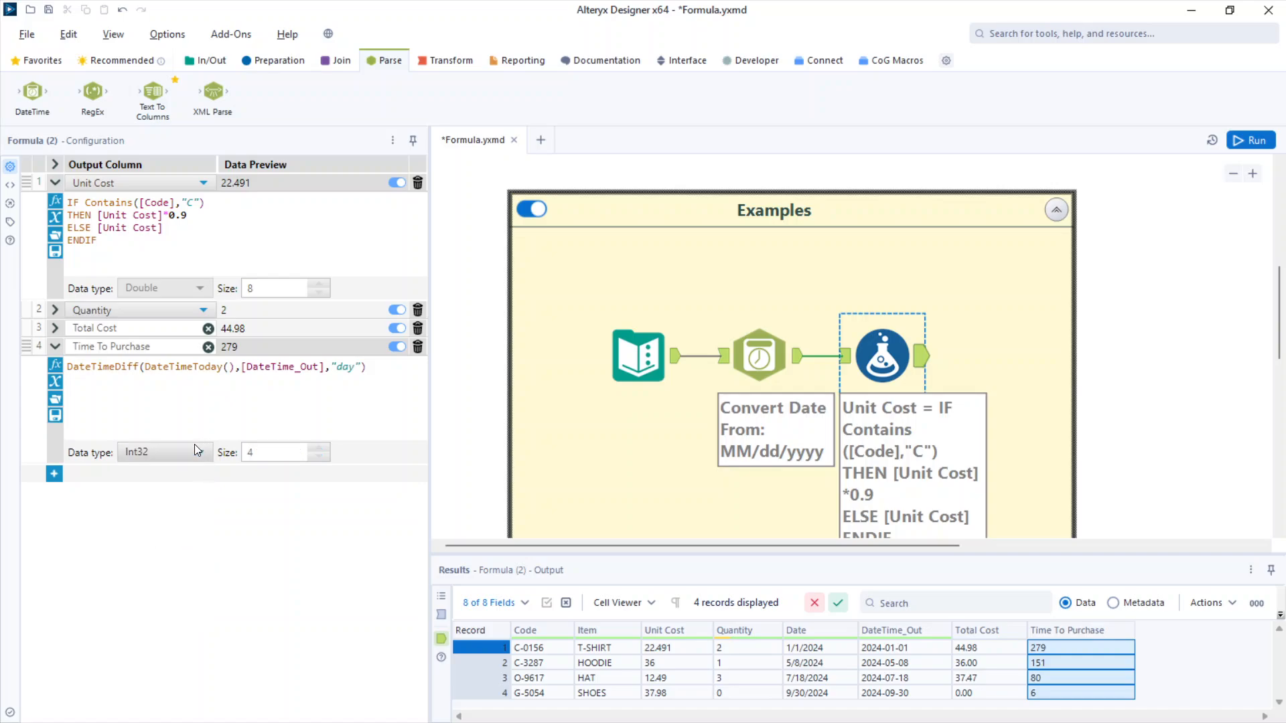
key("ctrl+r")
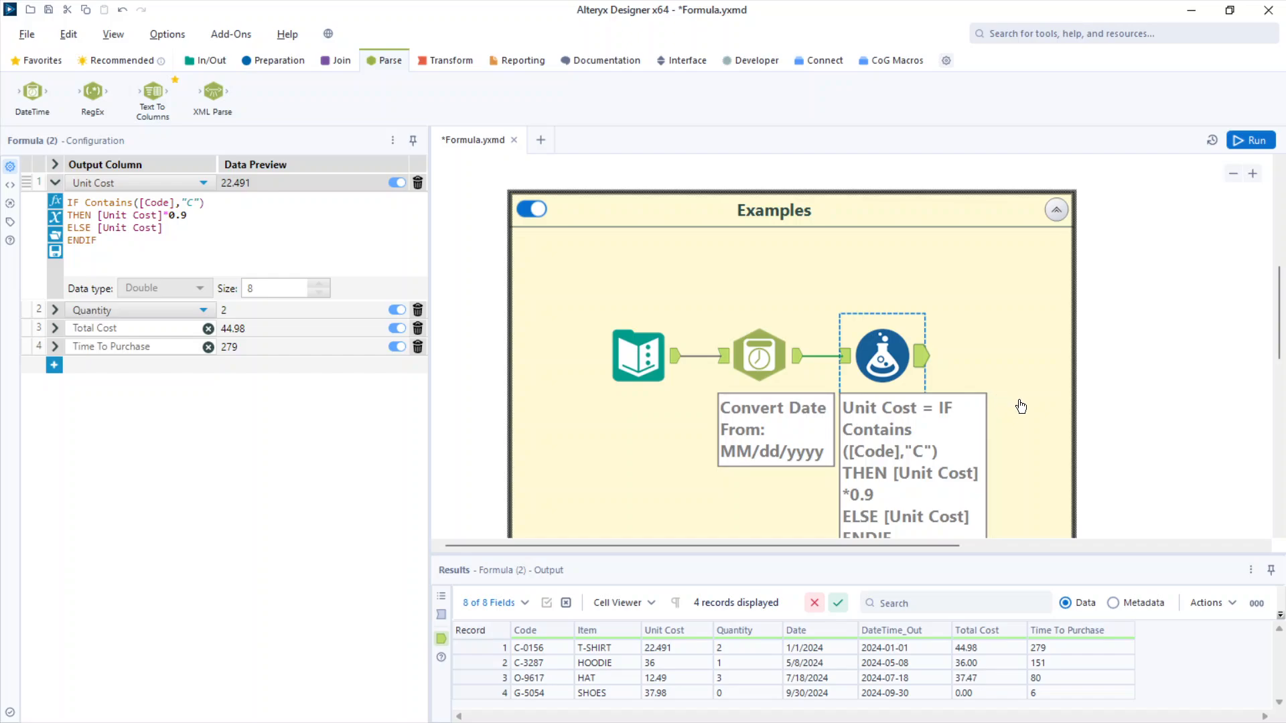
Step: Enlarge the text of the Unit Cost expression slightly and expand the Quantity expression
left_click(231, 246)
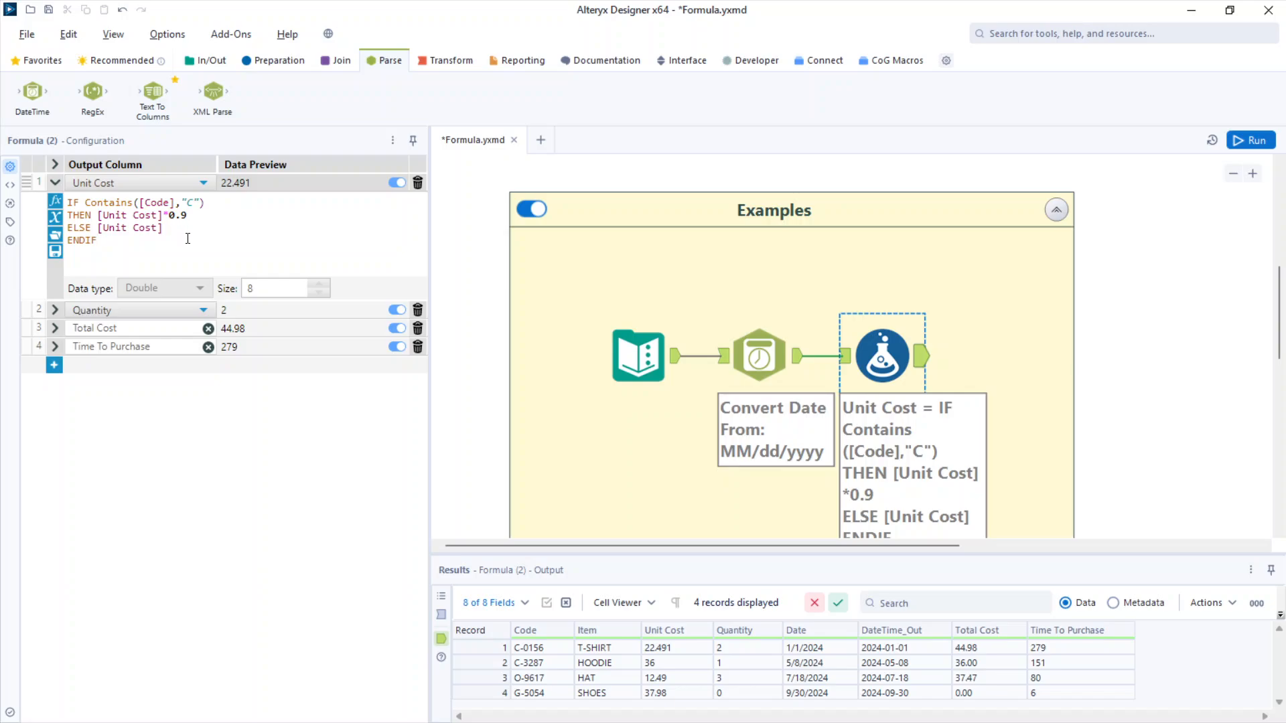
scroll(187, 238, "up", 3)
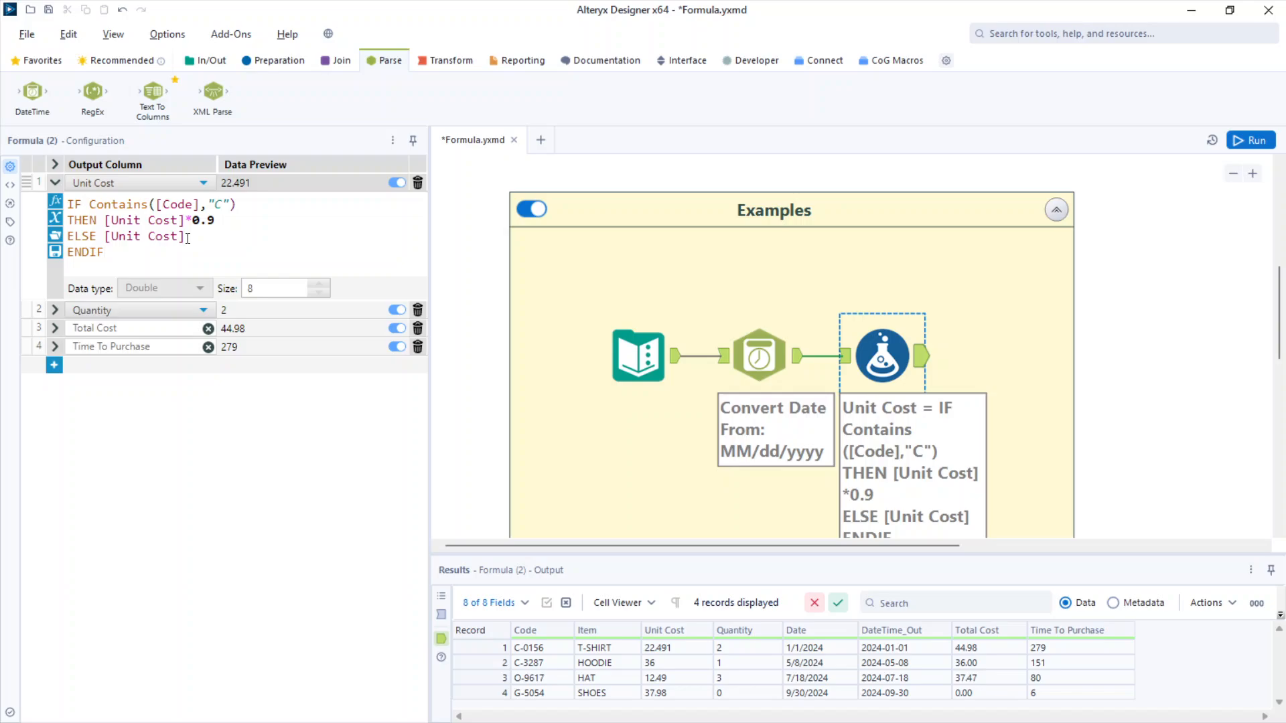
scroll(188, 239, "down", 4)
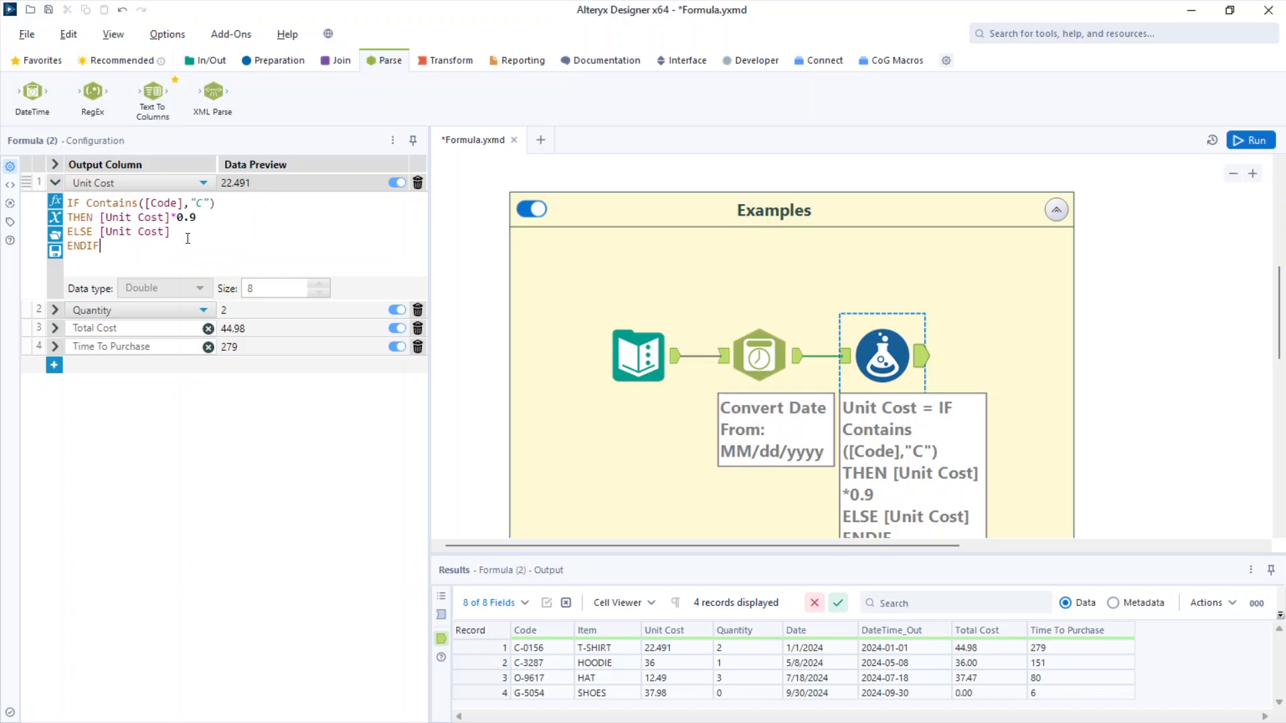
scroll(187, 239, "up", 1)
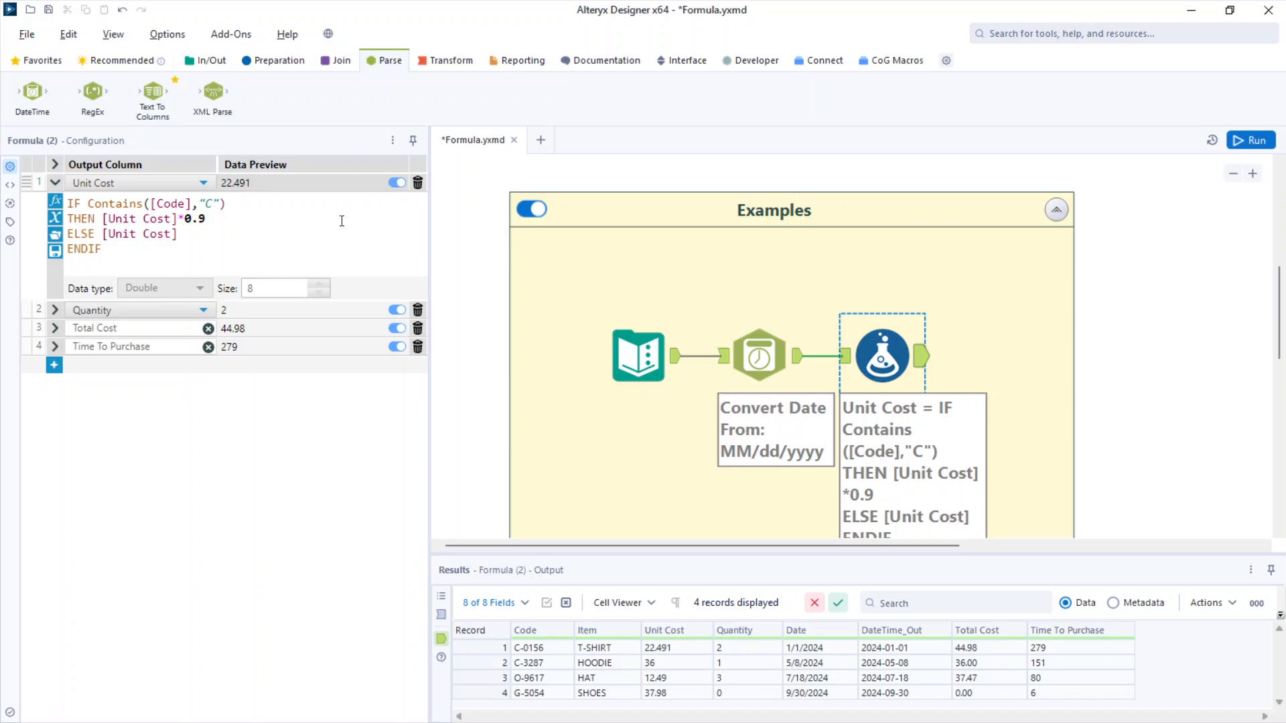
left_click(55, 310)
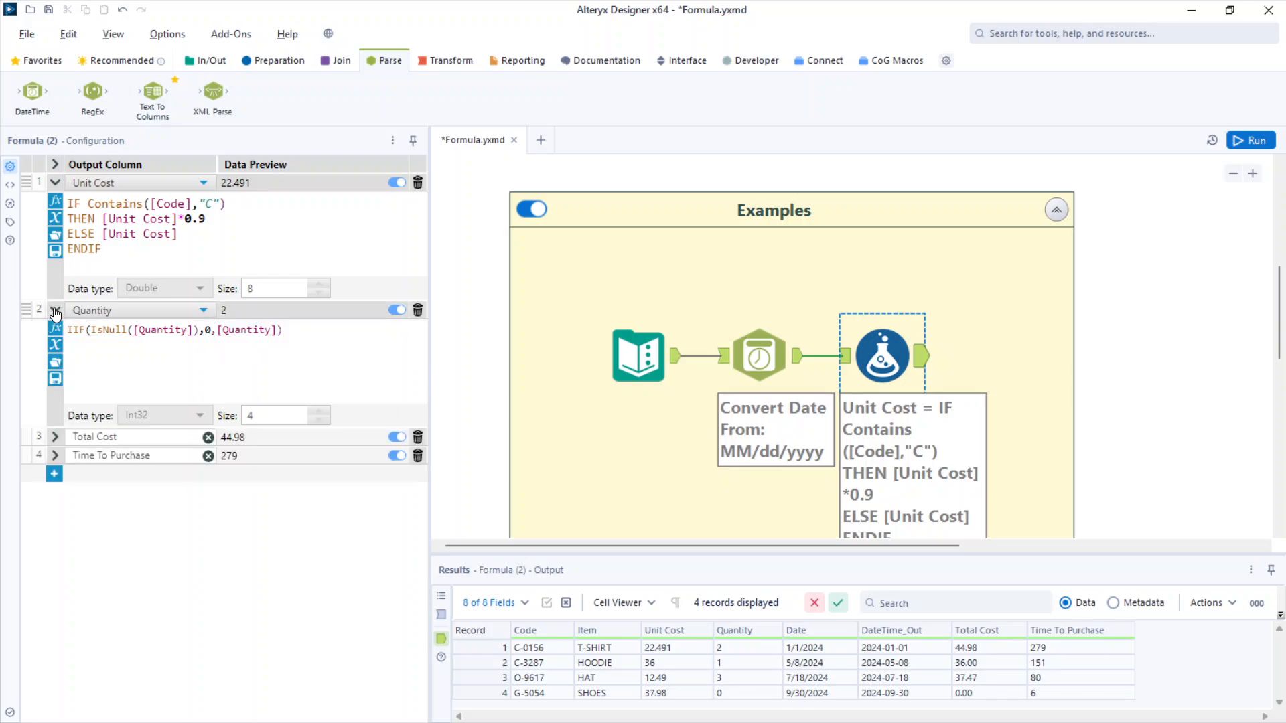
Step: Replace the Quantity column's IIF expression with Coalesce([Quantity],0) in the Formula tool
left_click_drag(297, 329, 59, 337)
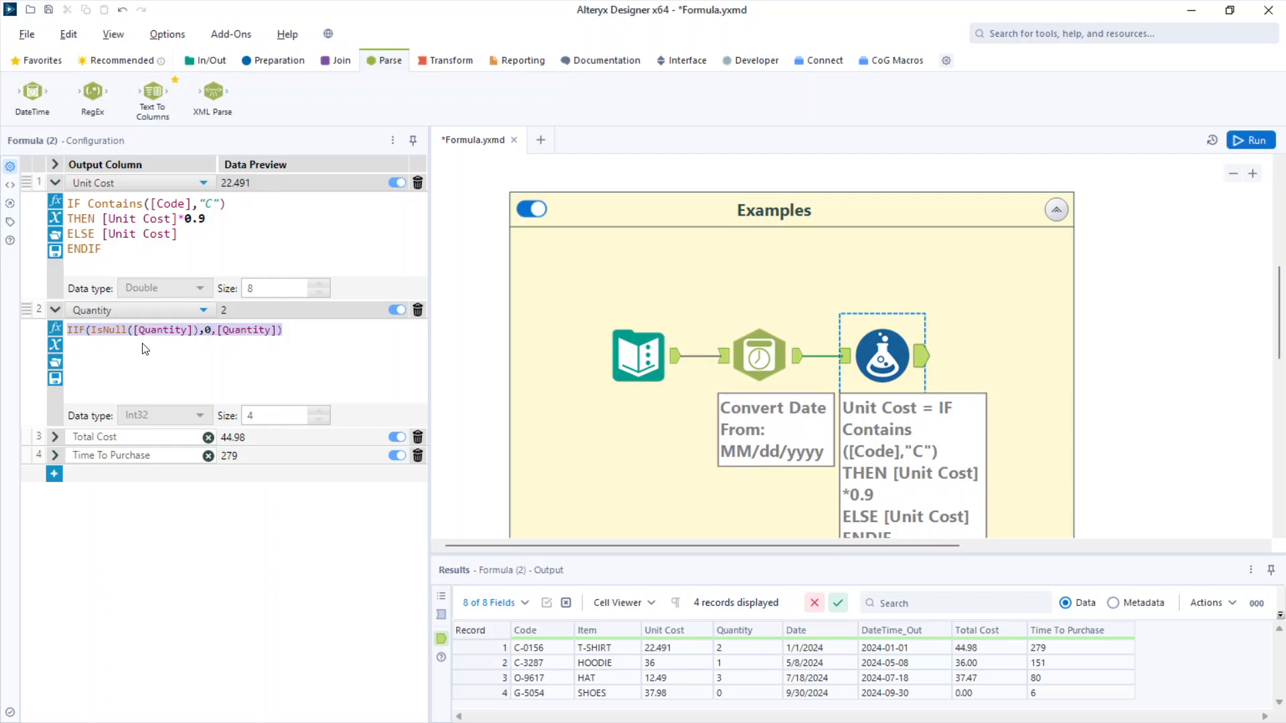
type("Coalesce(v1, v2, v3, ..., vn)")
key("Return")
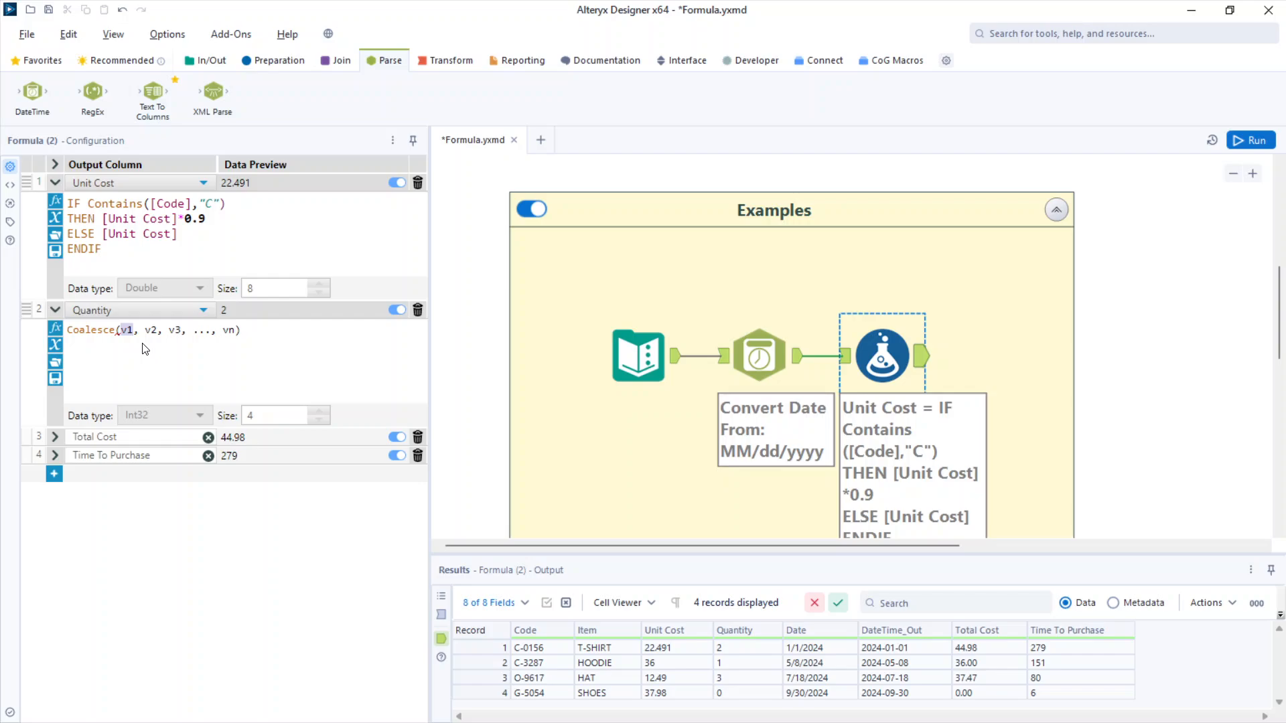
key("Delete")
key("Delete")
key("Delete")
key("Delete")
key("Delete")
key("Delete")
key("Delete")
key("Delete")
key("Delete")
key("Delete")
key("Delete")
key("Delete")
key("Delete")
key("Delete")
key("Delete")
key("Delete")
key("Delete")
key("Delete")
type("[Quantity]")
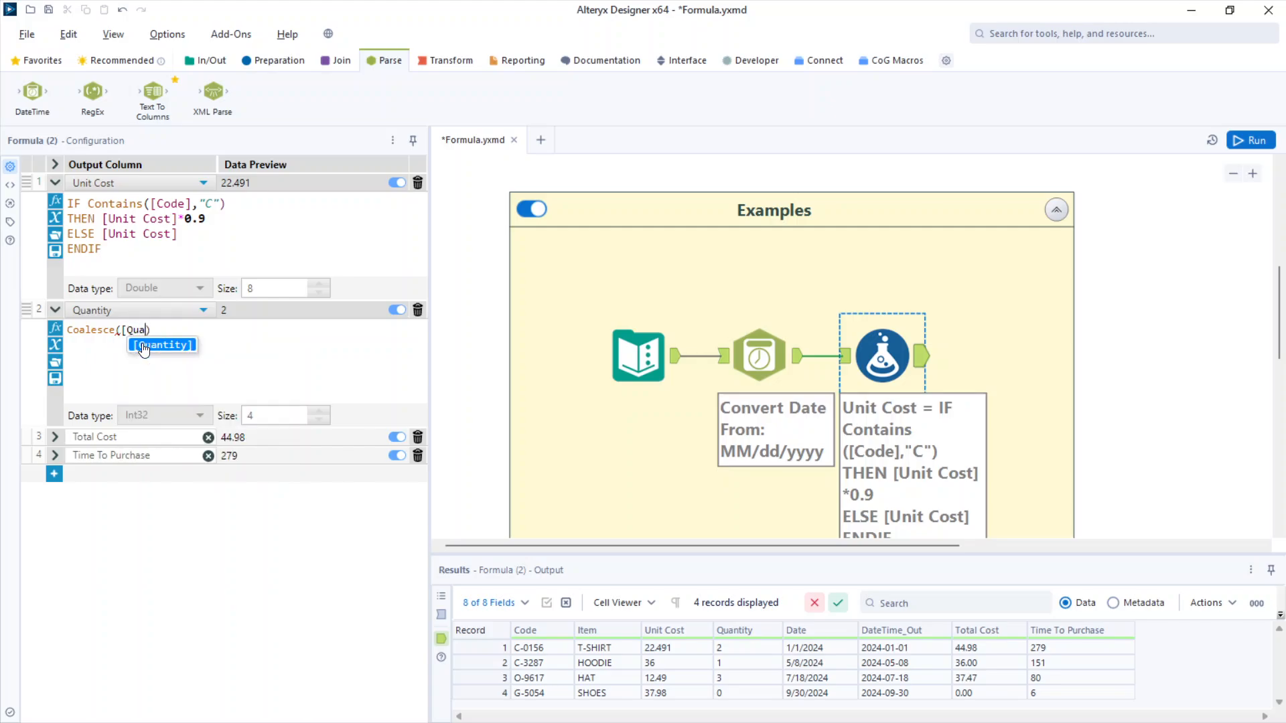
key("Return")
type(",0")
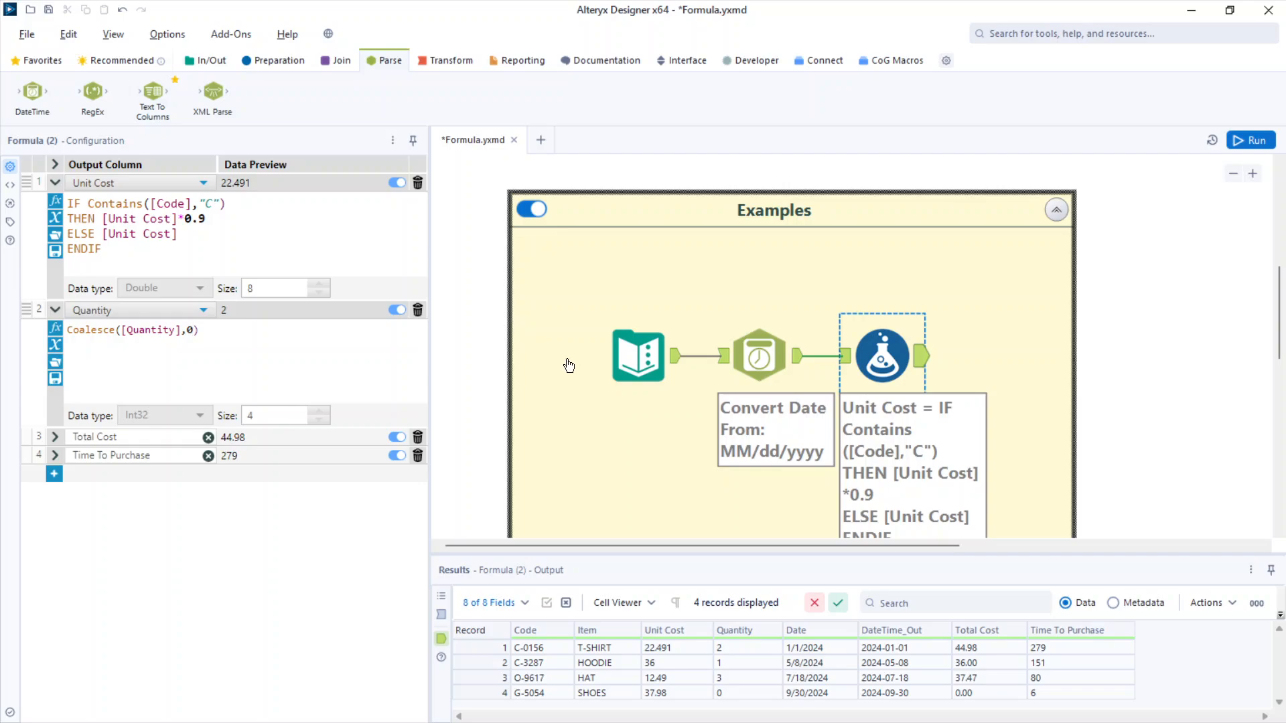
left_click(780, 338, "ctrl")
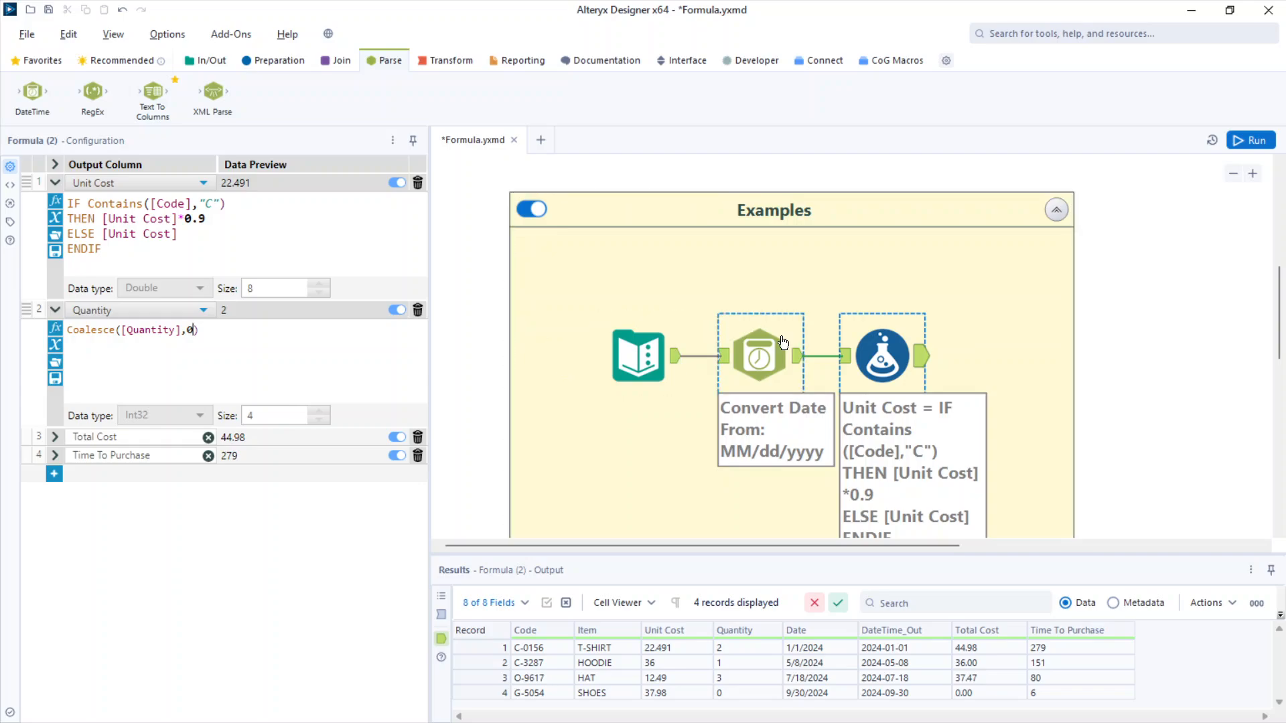
left_click(800, 333, "ctrl")
left_click(734, 338, "ctrl")
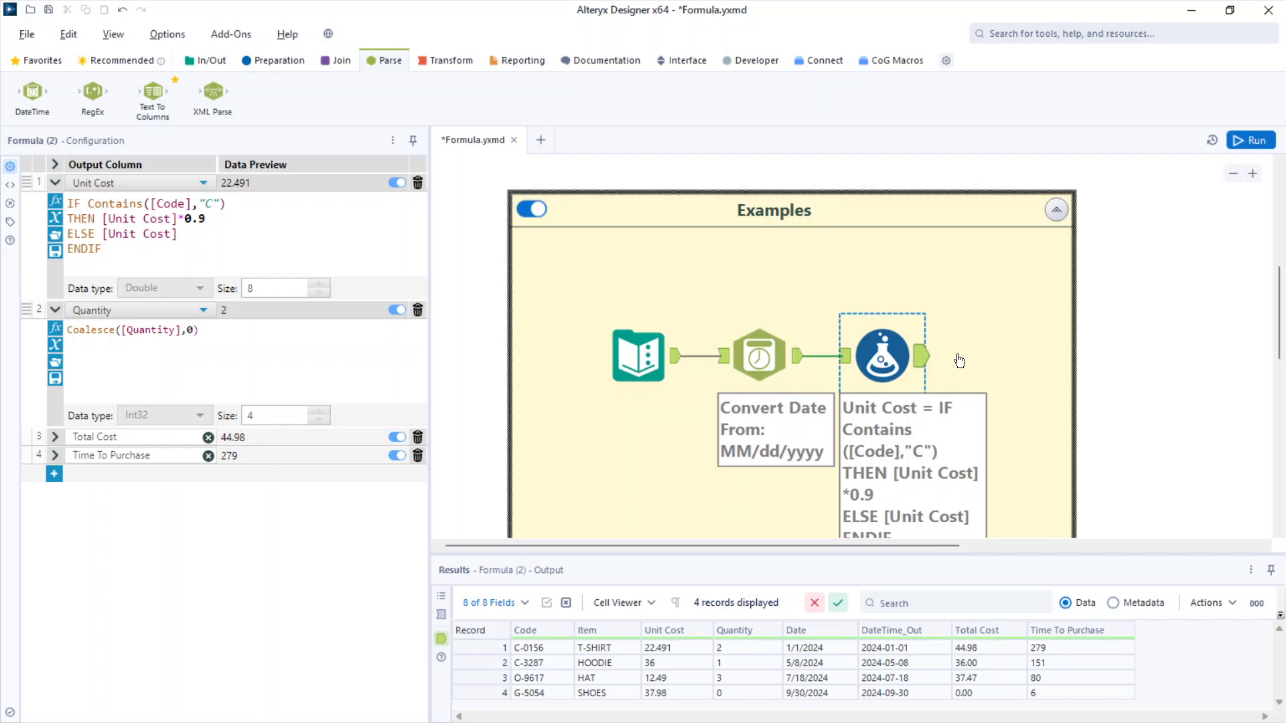
scroll(958, 360, "down", 1)
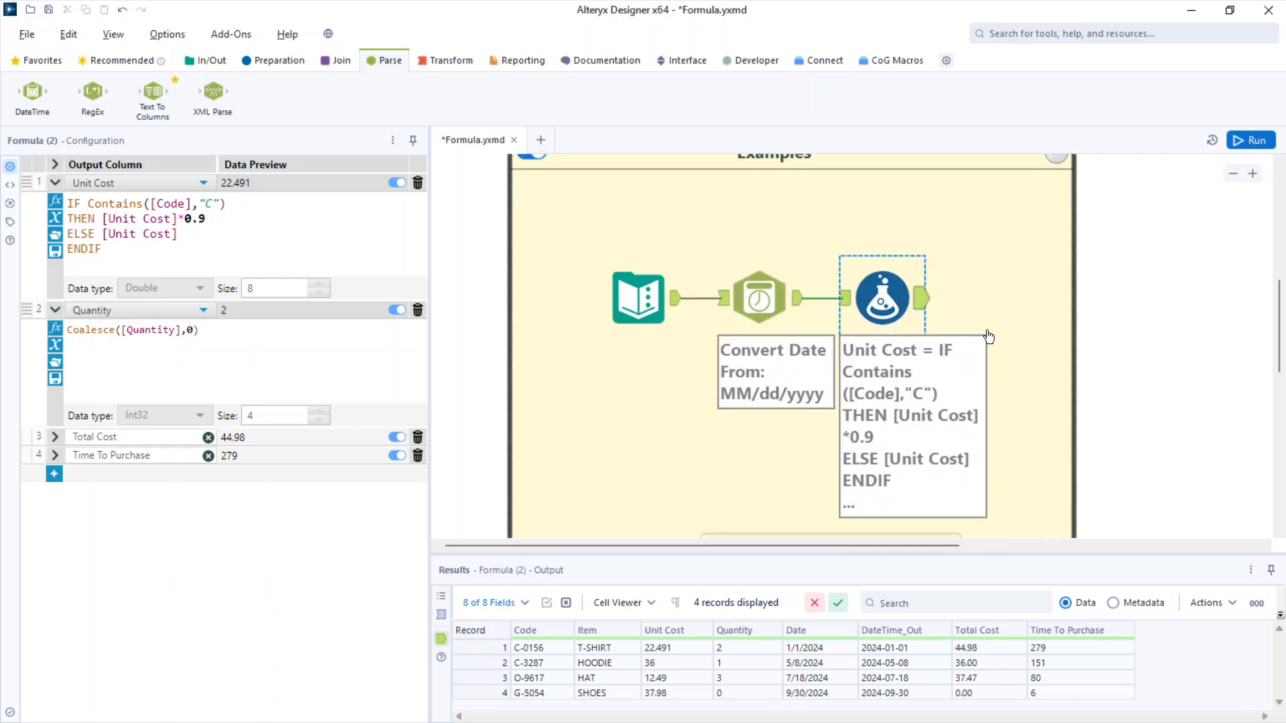
scroll(998, 327, "down", 3)
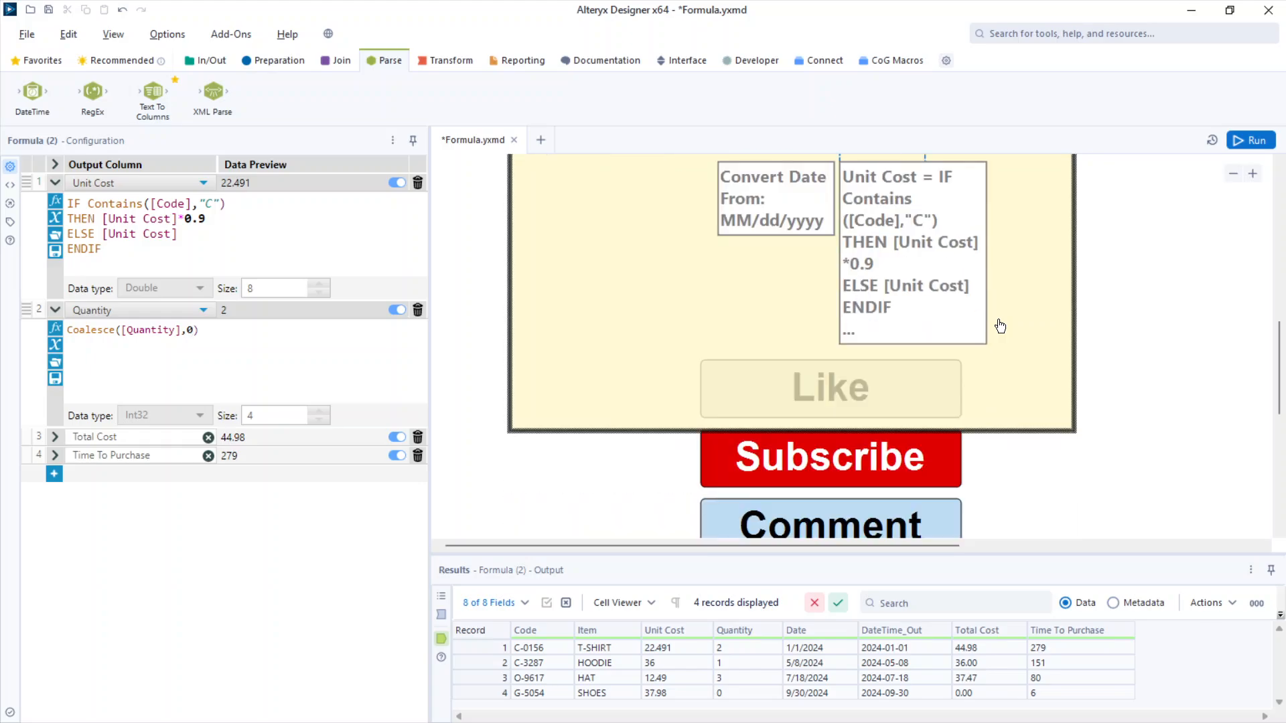
scroll(1001, 325, "up", 2)
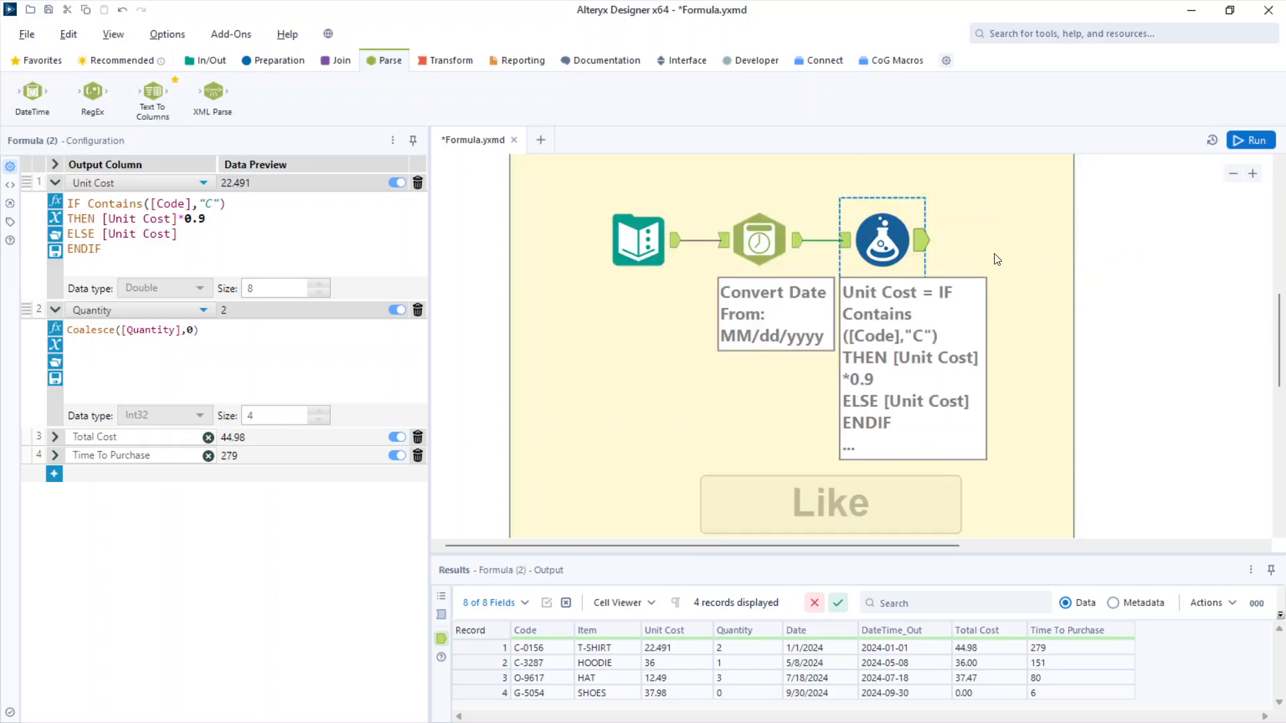
left_click(1088, 277)
scroll(1090, 462, "up", 5)
scroll(1054, 517, "down", 6)
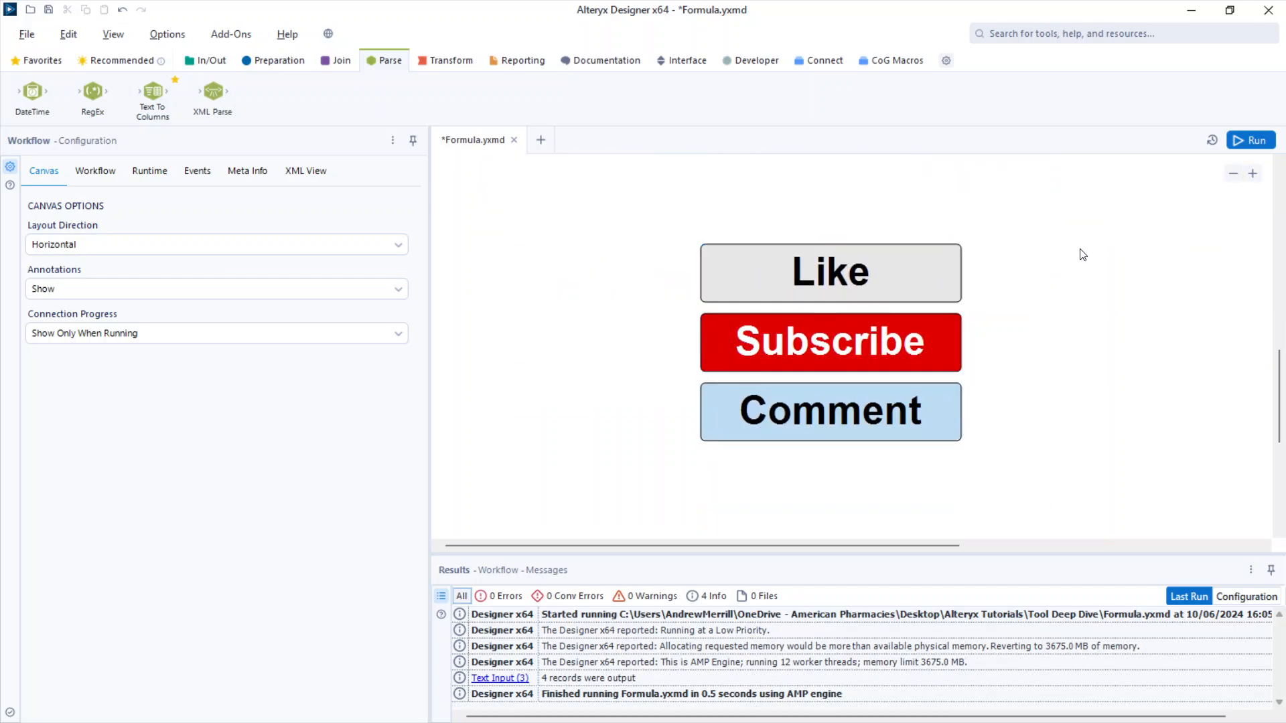
left_click(843, 478)
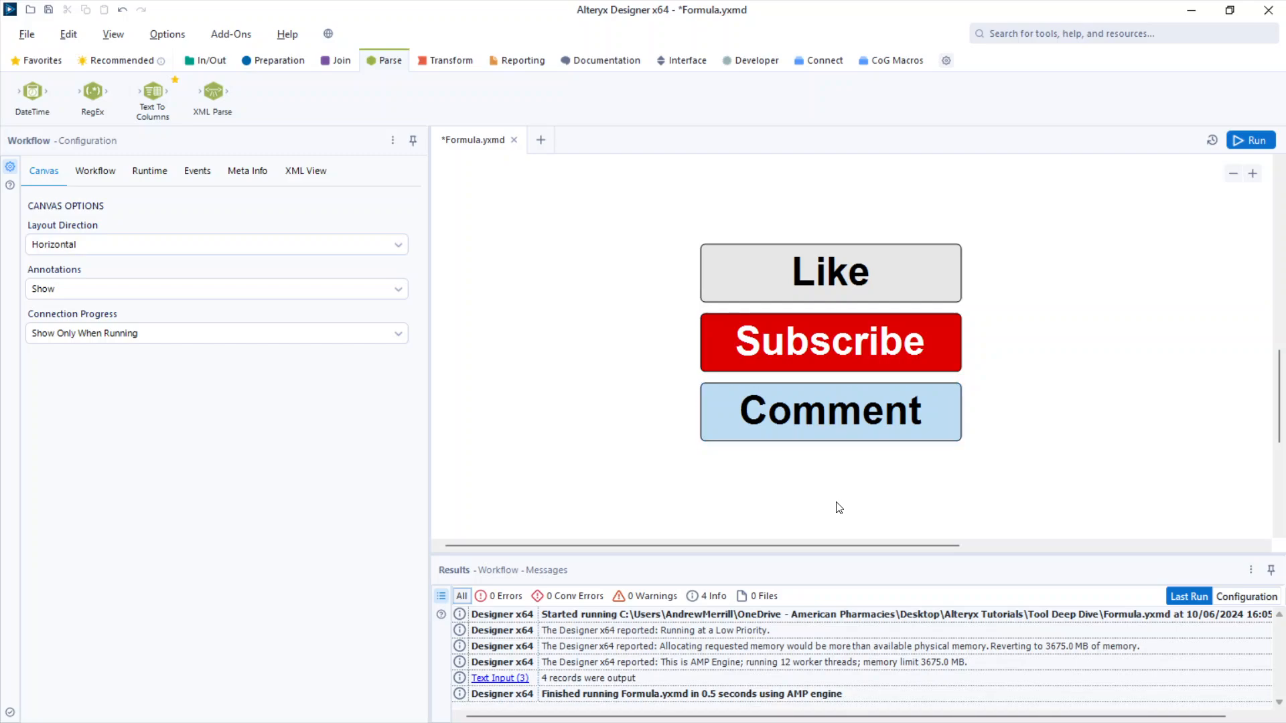